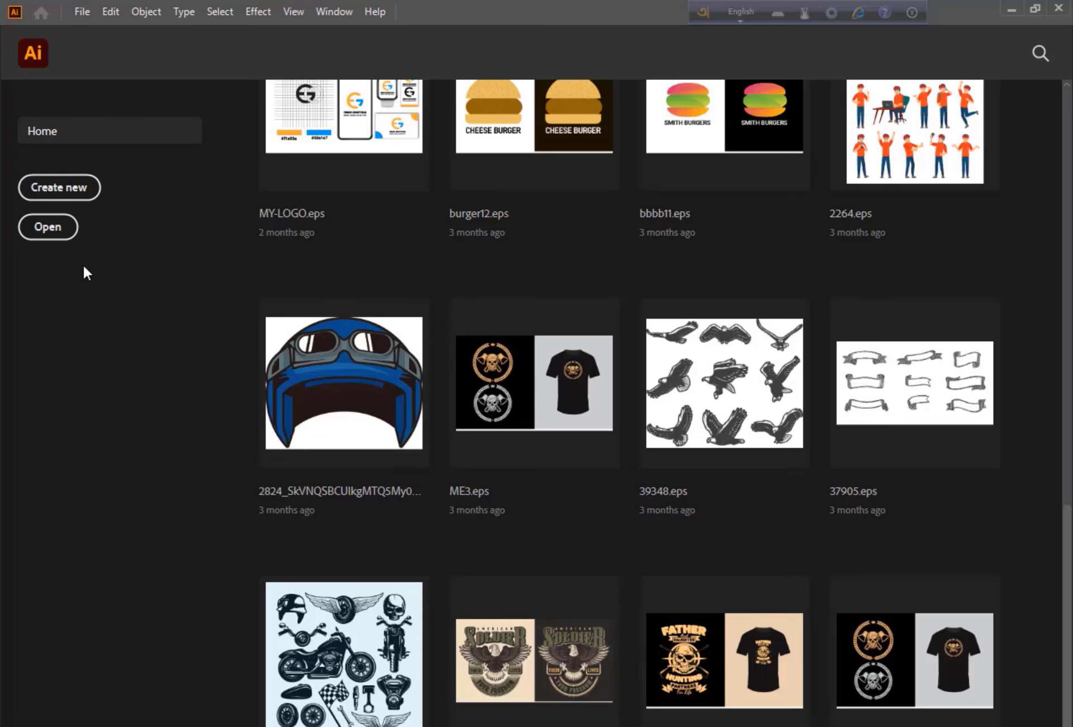
Step: Set the new document to inches, 3.5 × 2 in cards, with 0.125 in bleed
left_click(78, 188)
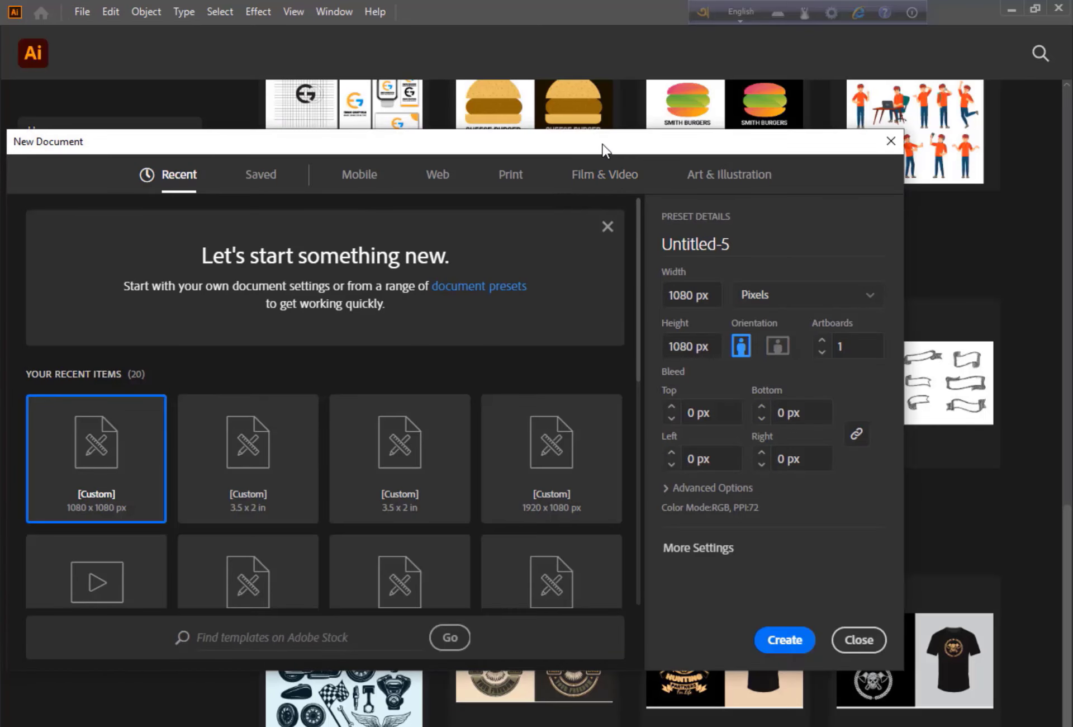
left_click_drag(603, 144, 364, 165)
left_click(540, 318)
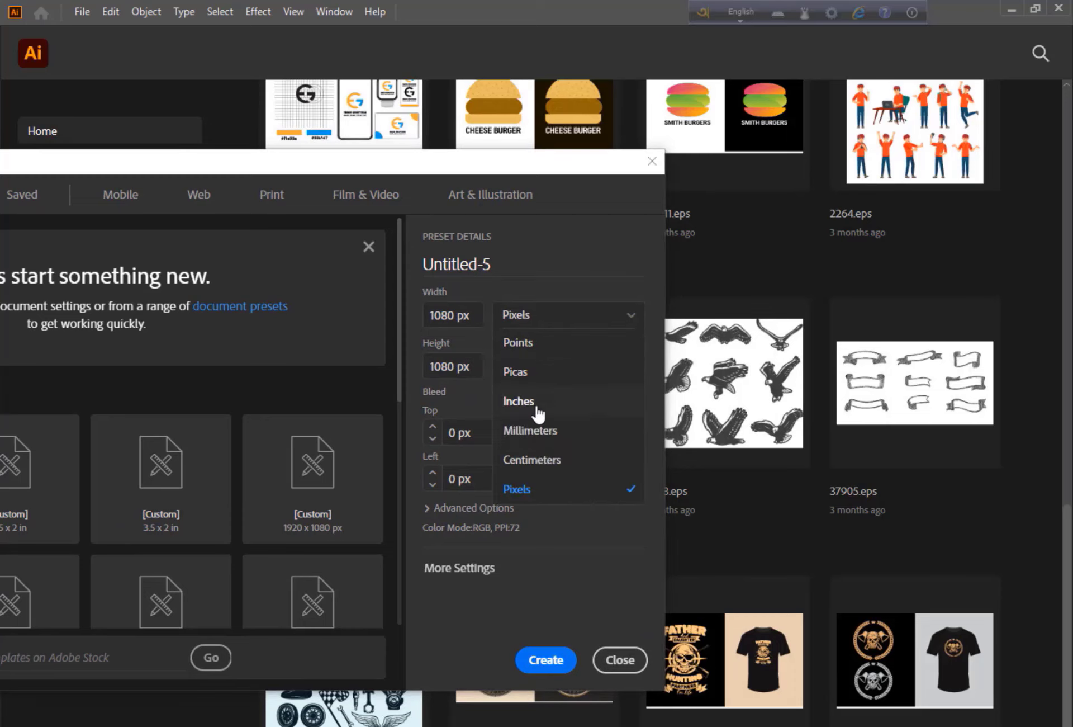
left_click(520, 400)
left_click_drag(453, 315, 417, 314)
type("3.5")
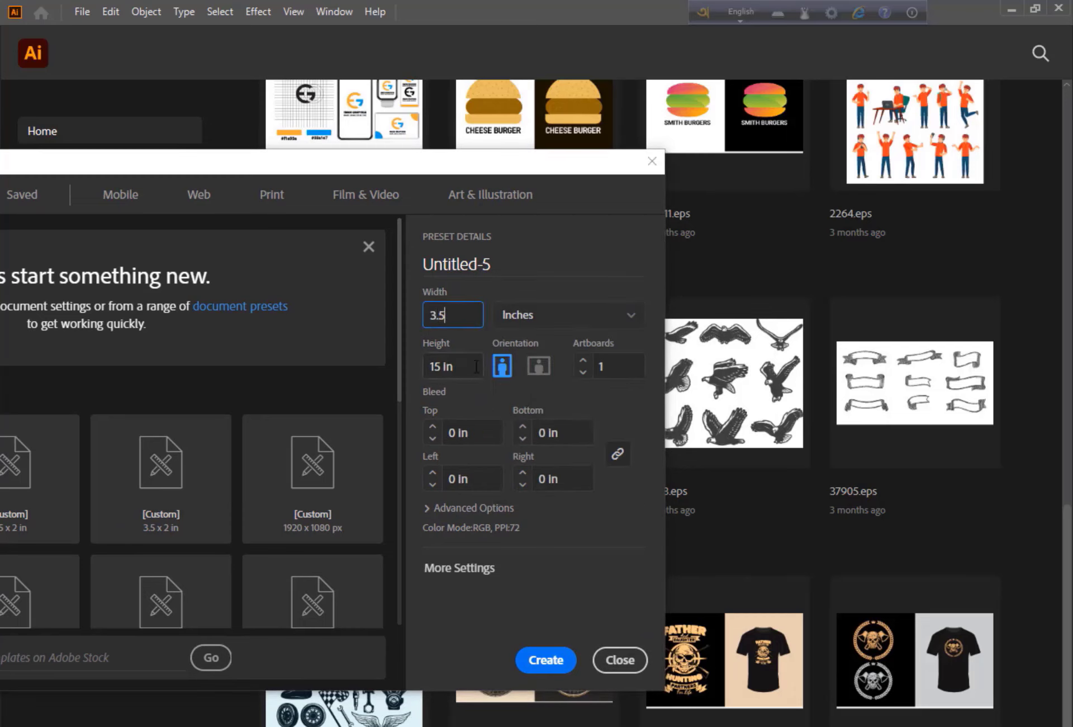
left_click_drag(476, 366, 423, 367)
left_click(486, 398)
type("0.125")
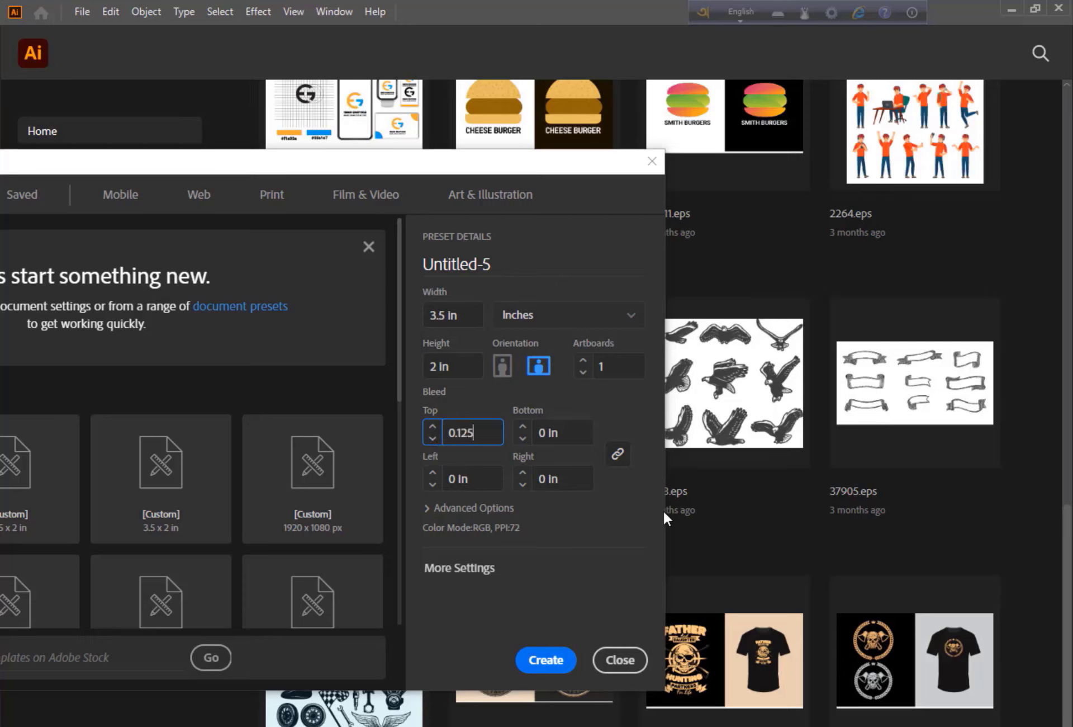
left_click(552, 526)
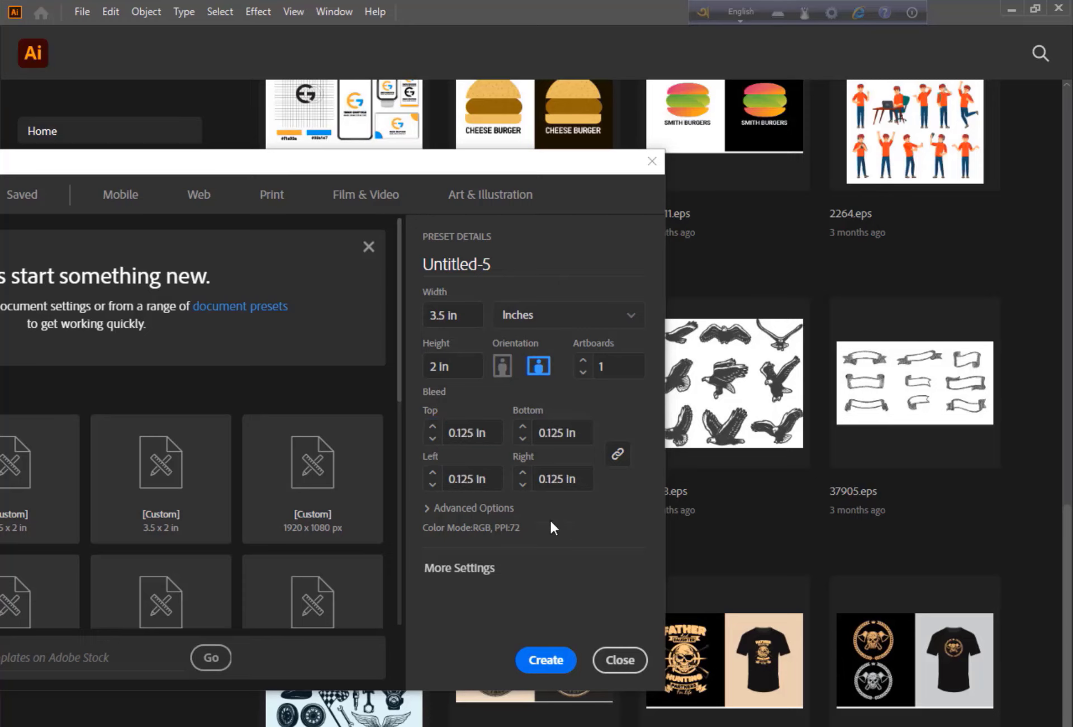
Step: Try Advanced Options, then keep RGB Color, Default preview and Screen (72 ppi) raster effects
left_click(435, 509)
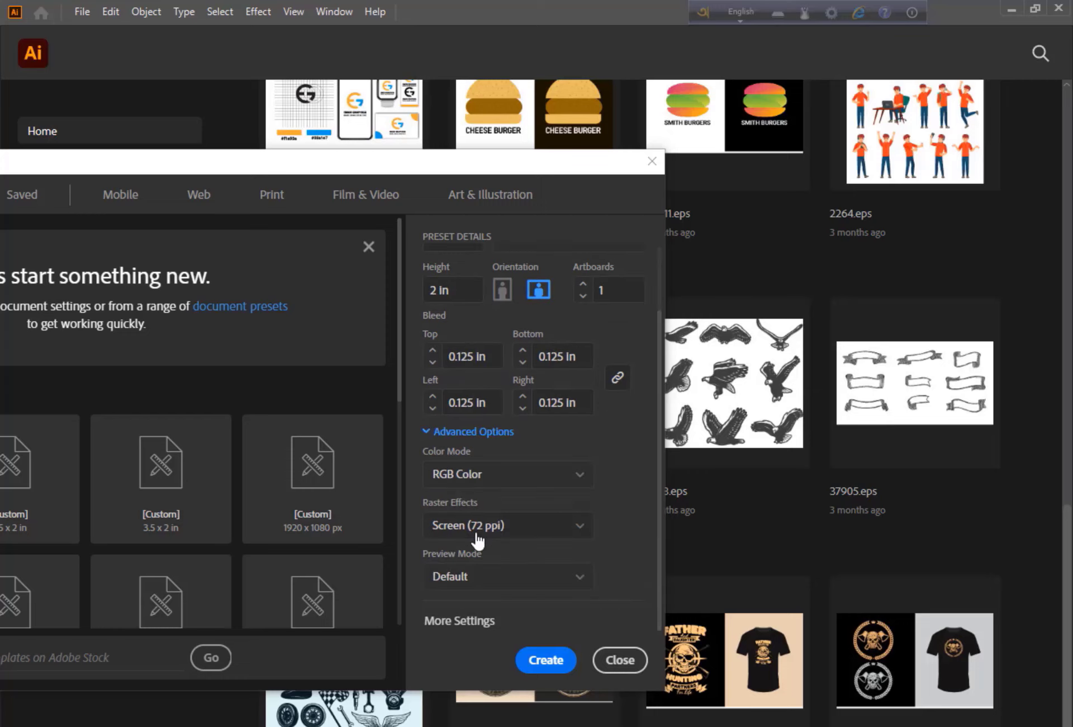
left_click(542, 528)
left_click(617, 291)
type("2")
left_click(498, 531)
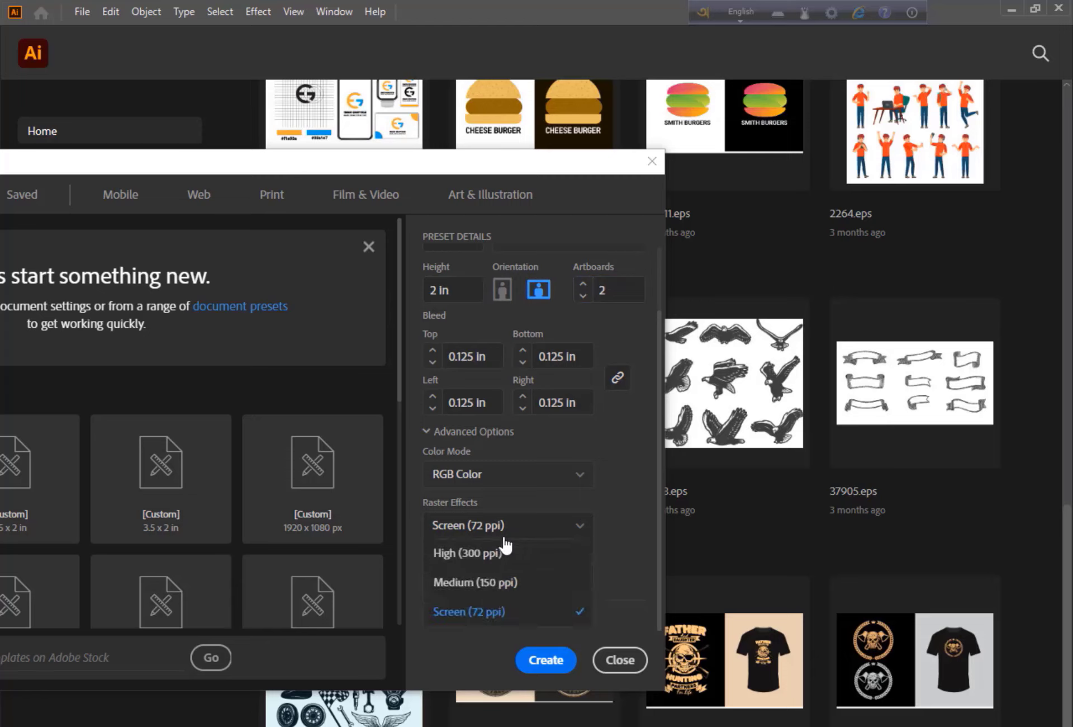
left_click(506, 551)
left_click(506, 576)
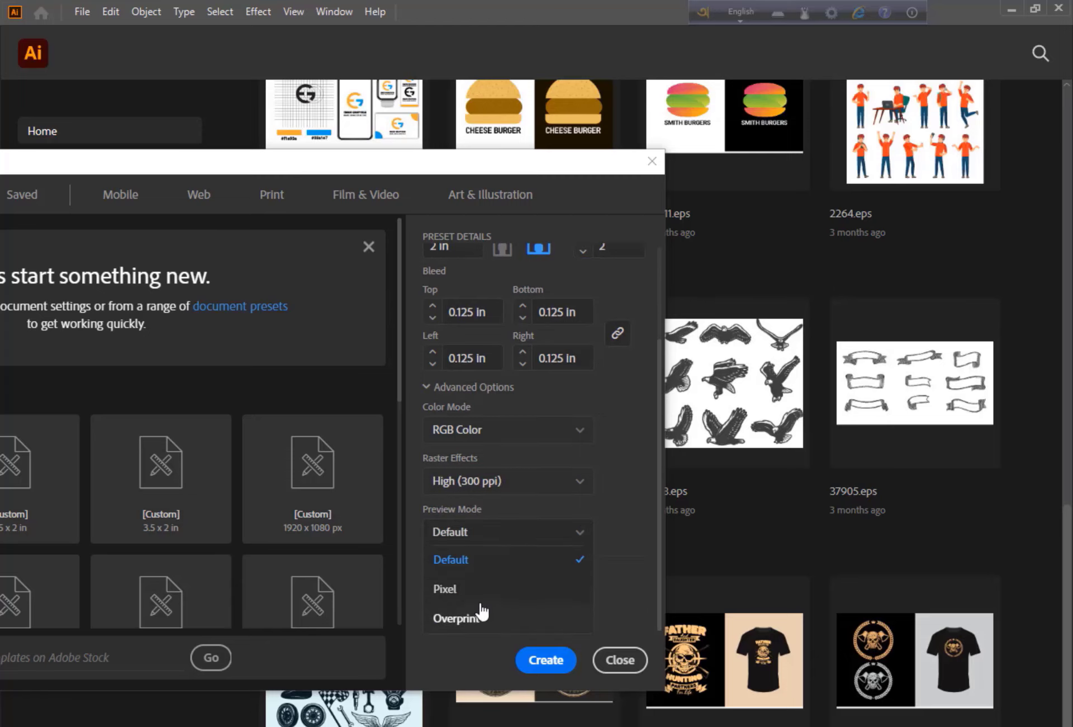
left_click(600, 503)
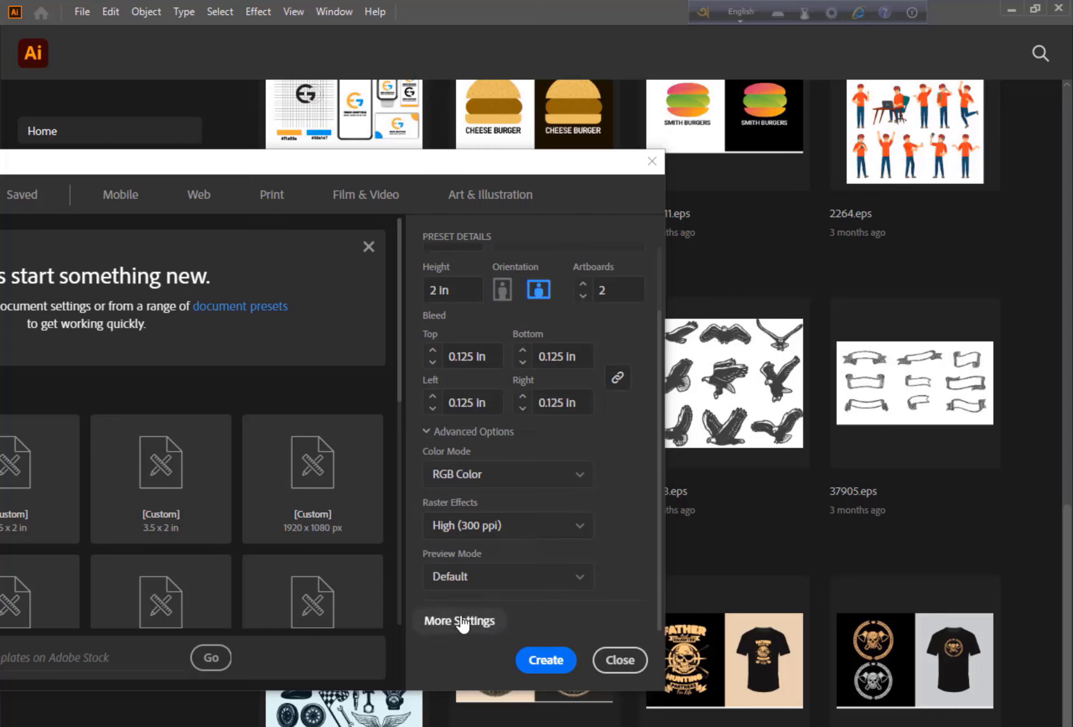
left_click(523, 476)
left_click(500, 529)
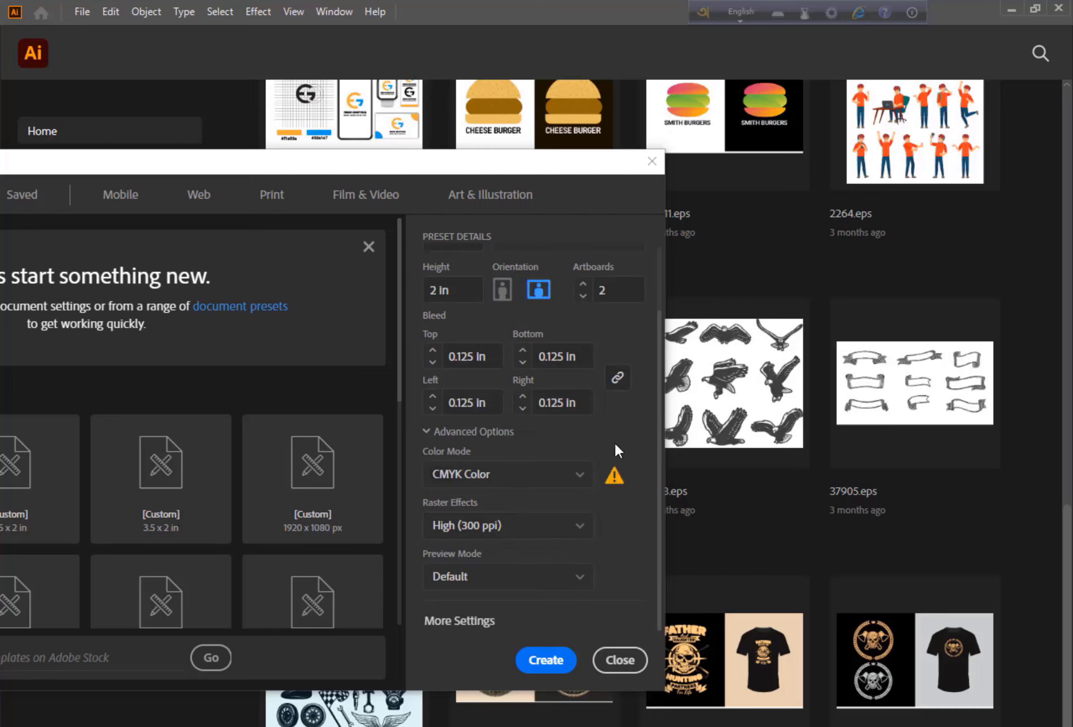
left_click(552, 482)
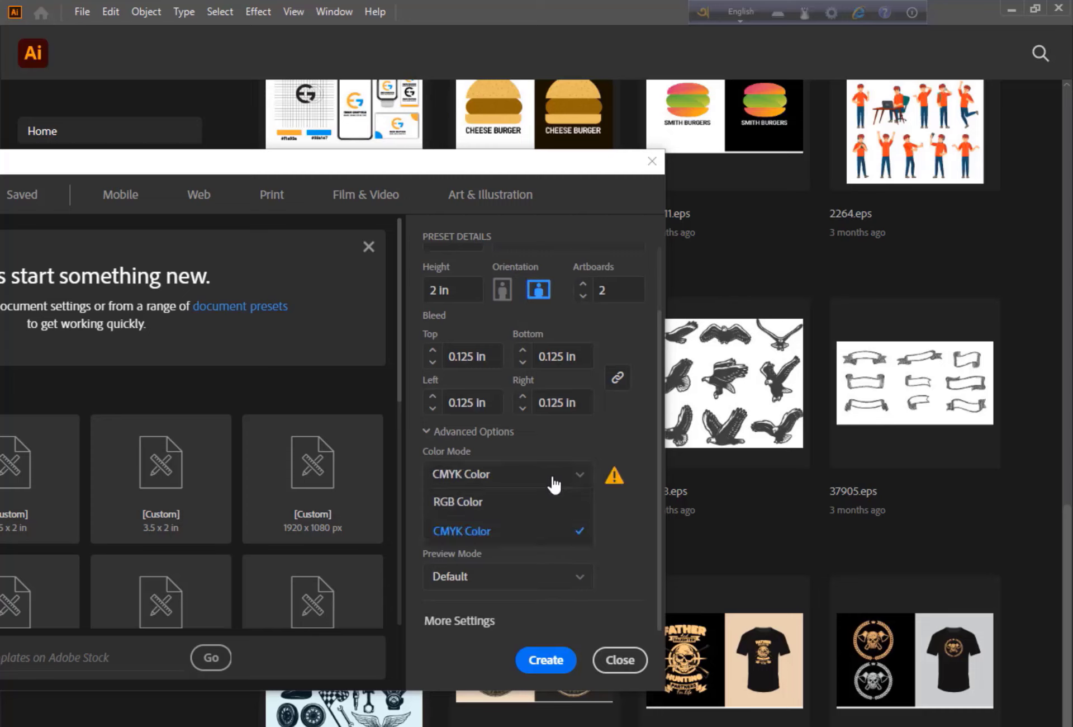
left_click(559, 526)
left_click(525, 611)
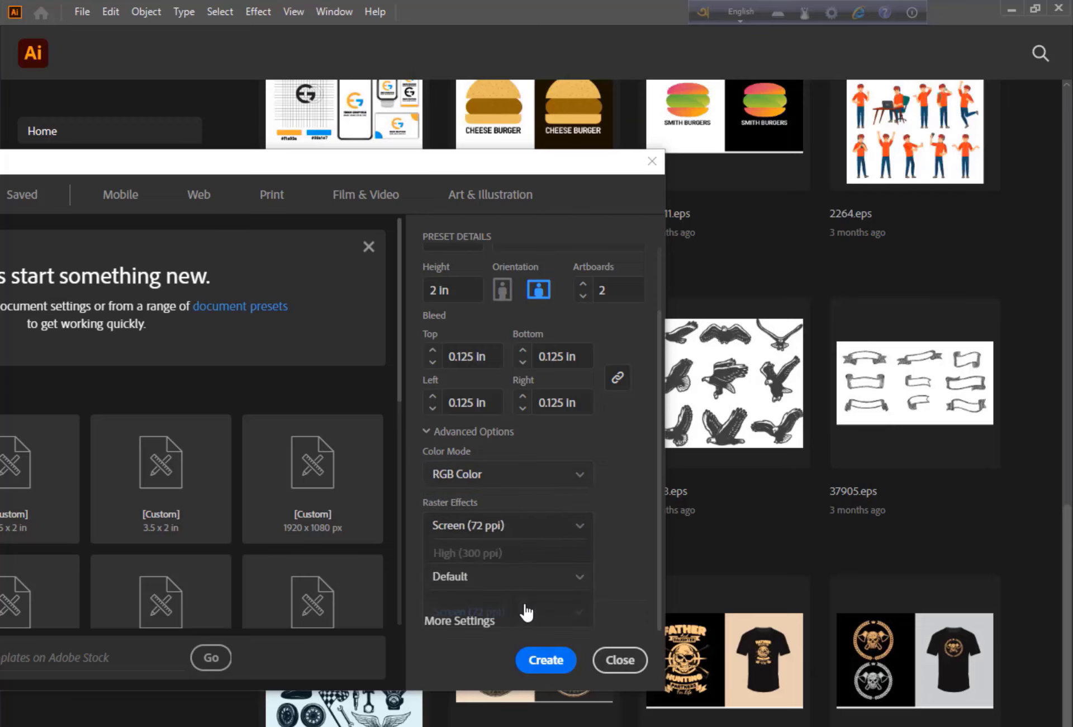
scroll(536, 444, "up", 3)
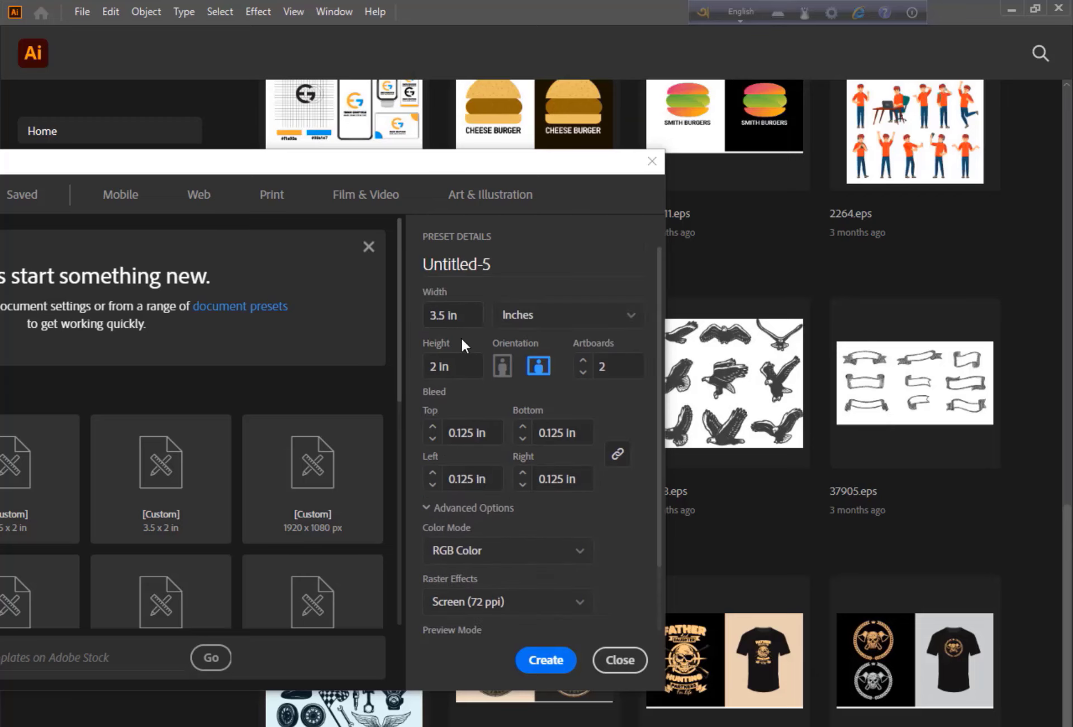
Step: Create the document and zoom in on the first artboard
left_click(531, 659)
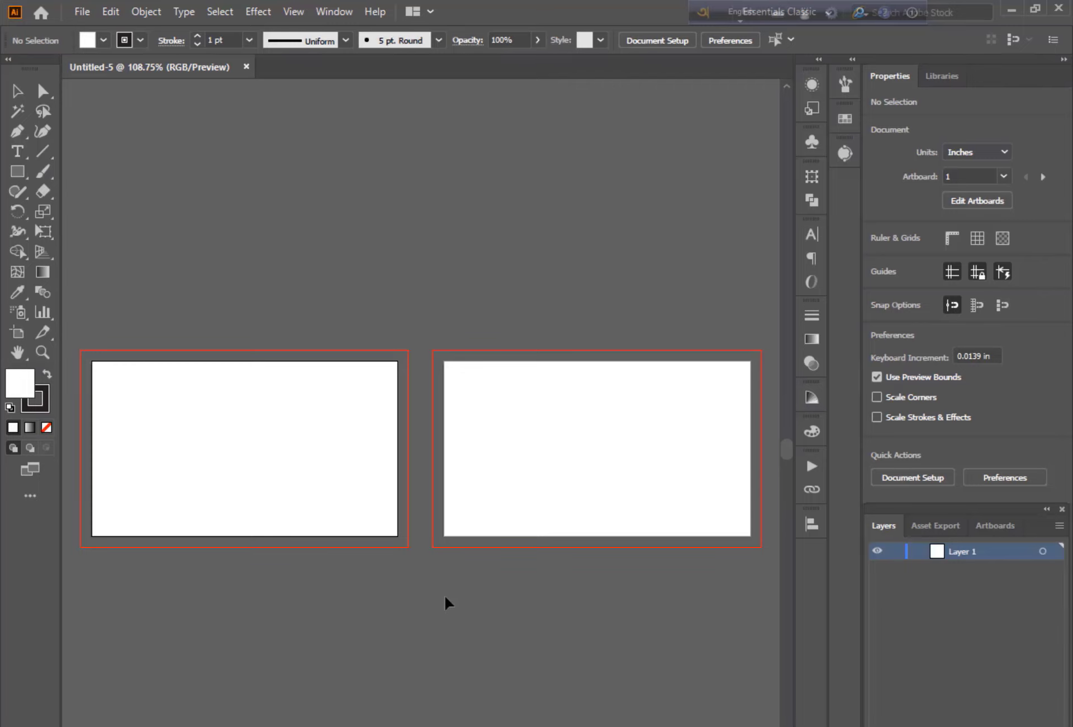
key("ctrl+equal")
key("ctrl+equal")
scroll(558, 504, "left", 4)
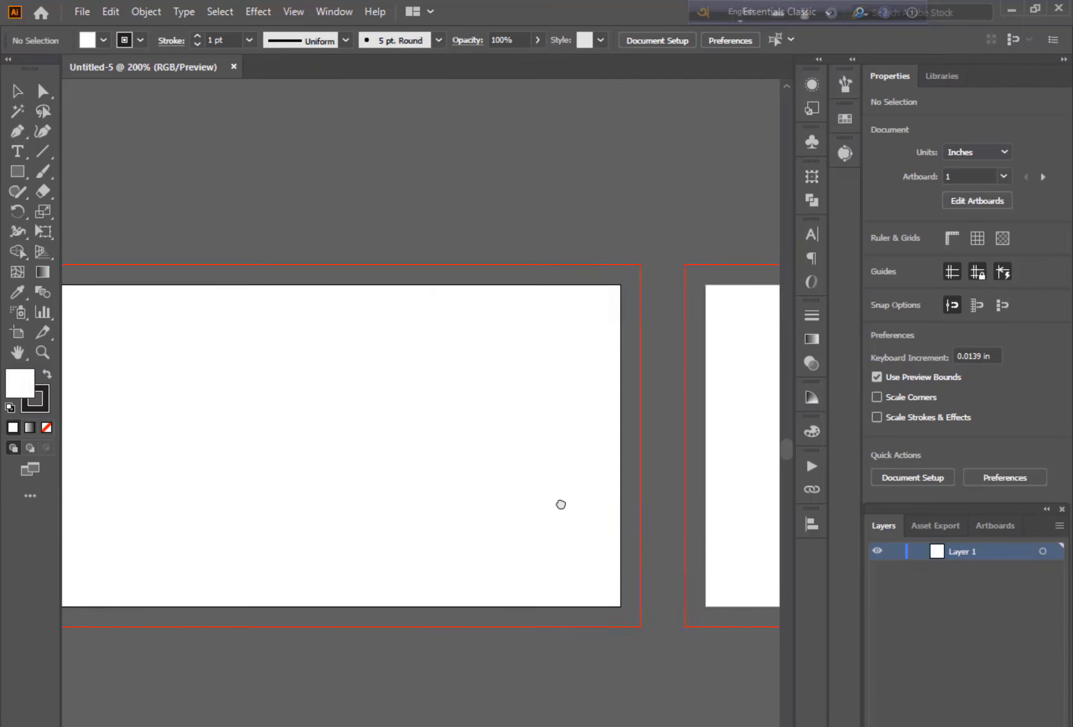
scroll(565, 504, "left", 1)
Step: Draw a strokeless white 3.75 × 2.25 in rectangle covering the first card's bleed
left_click(27, 414)
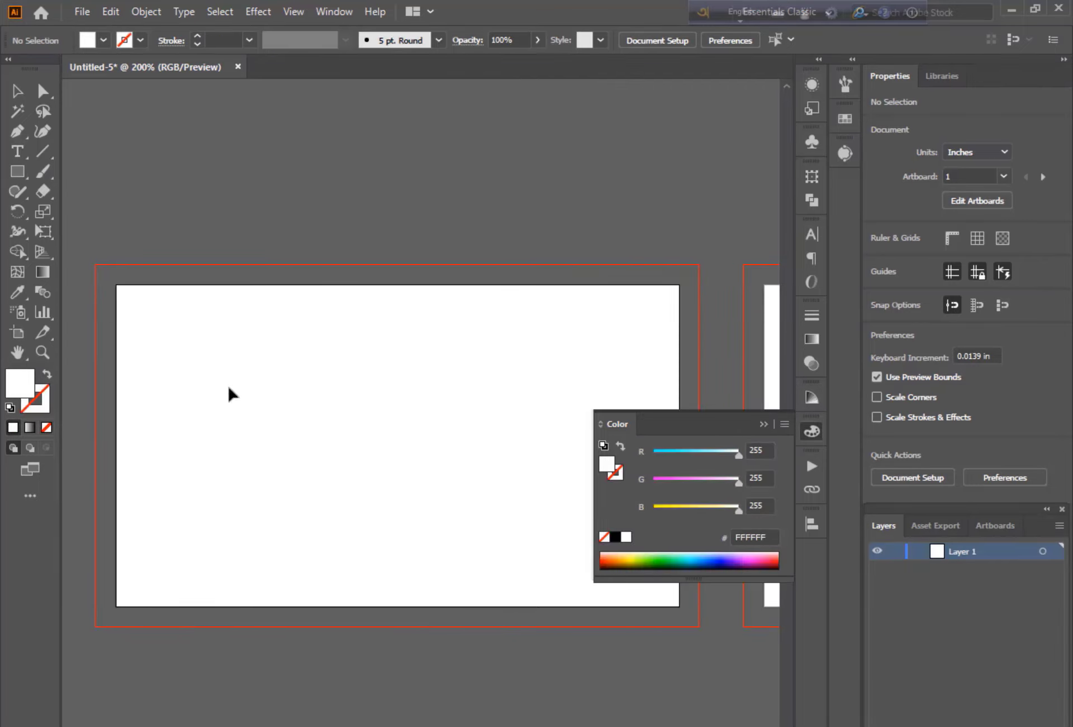
left_click(763, 425)
left_click(17, 171)
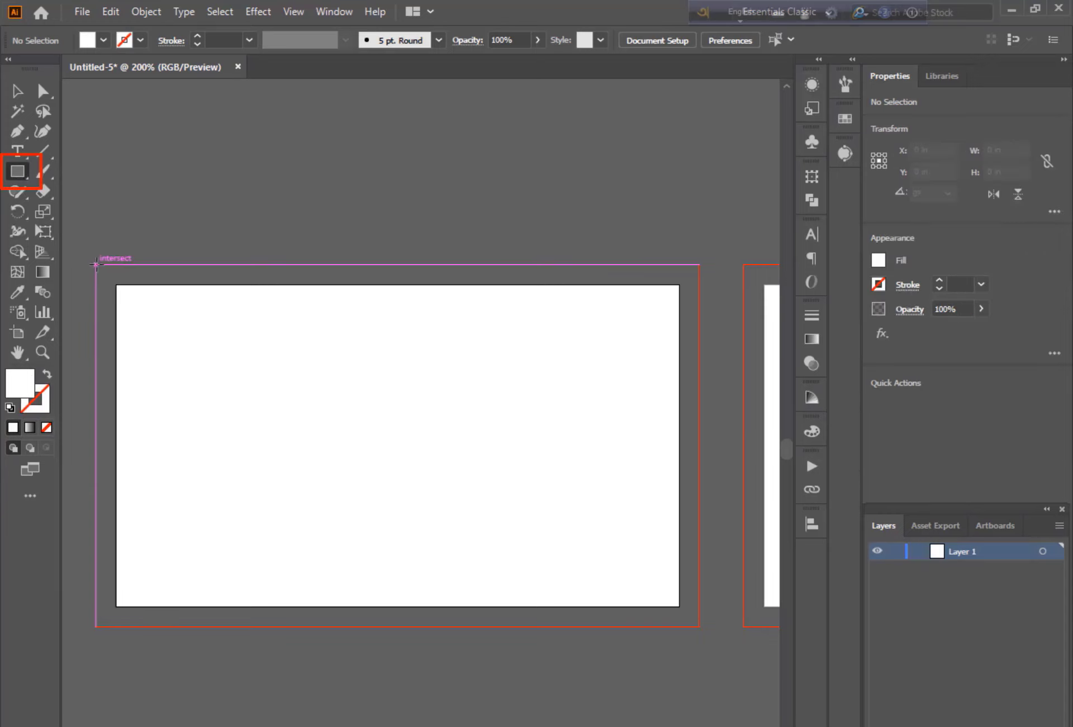
mouse_move(96, 265)
left_mouse_down()
mouse_move(270, 436)
mouse_move(699, 626)
left_mouse_up()
key("v")
left_click(122, 132)
left_click(227, 323)
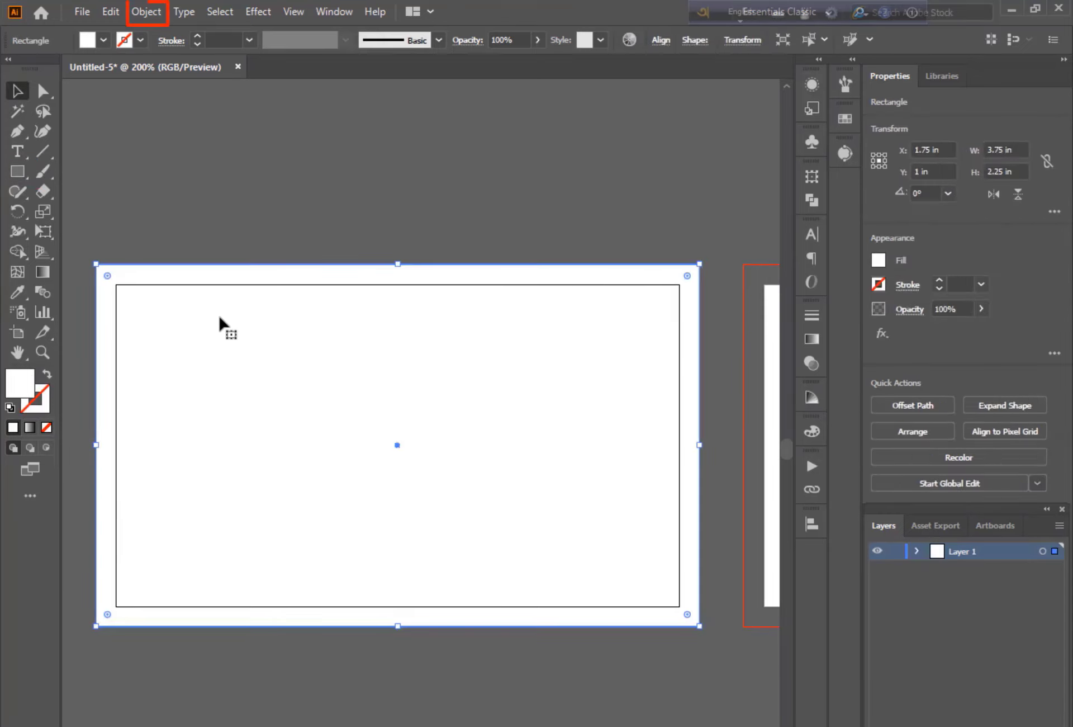
left_click(146, 12)
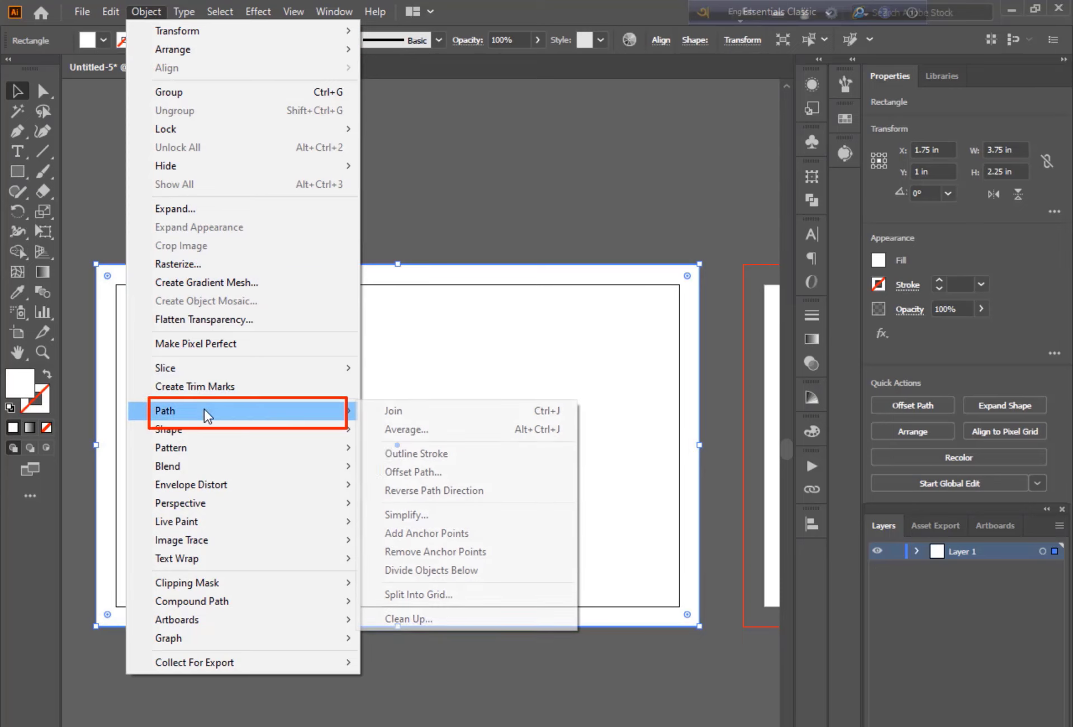
mouse_move(168, 410)
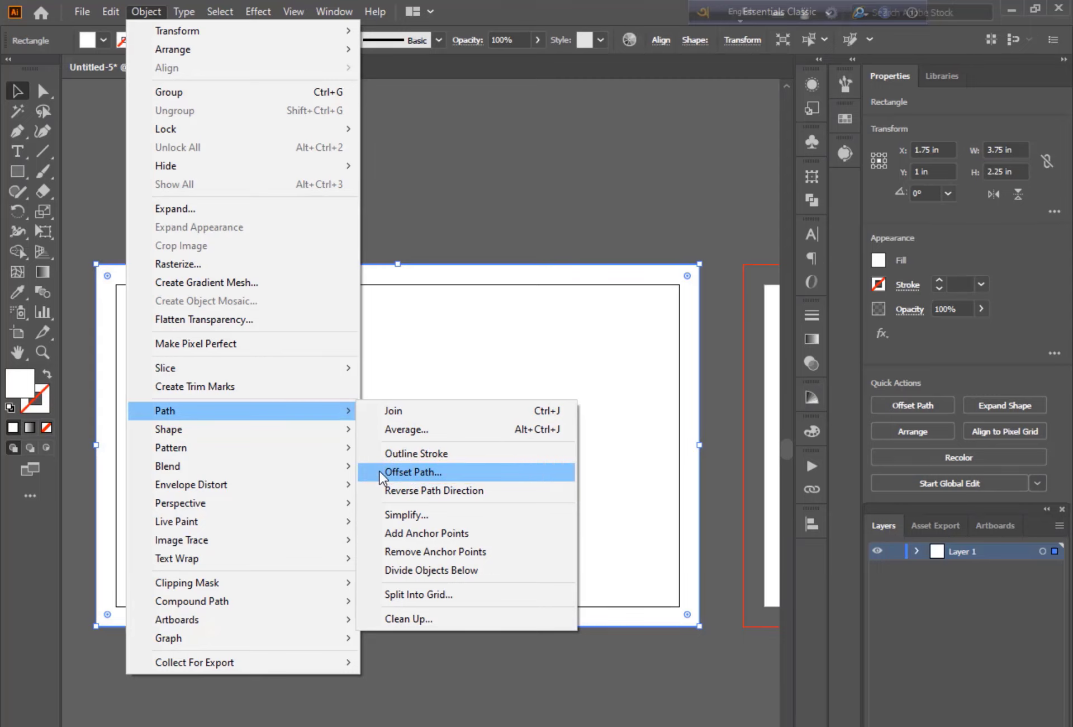
Step: Offset the bleed rectangle by -0.25 in and turn the inset copy into guides
left_click(418, 472)
type("-0.25")
left_click(283, 456)
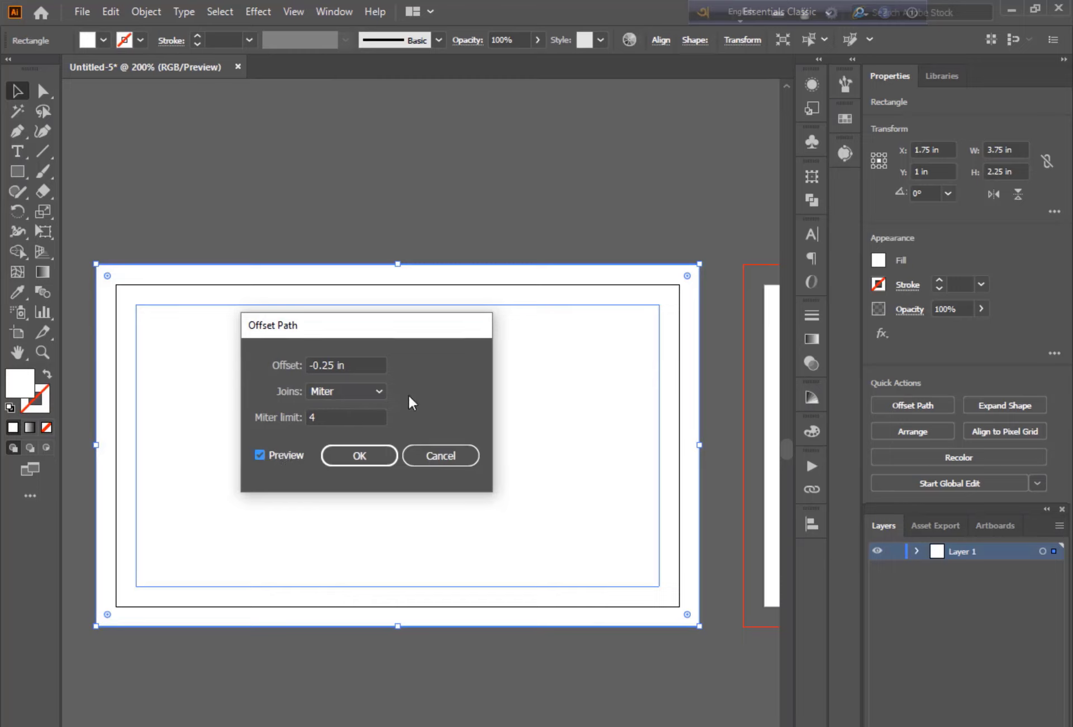
left_click(354, 365)
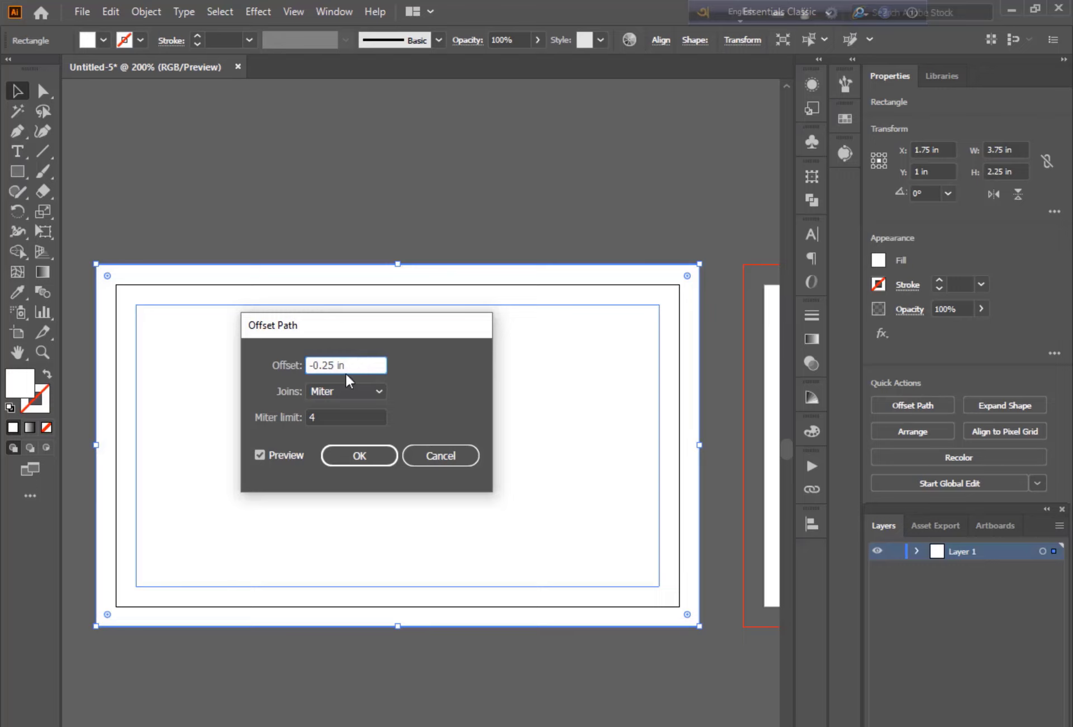
left_click(346, 460)
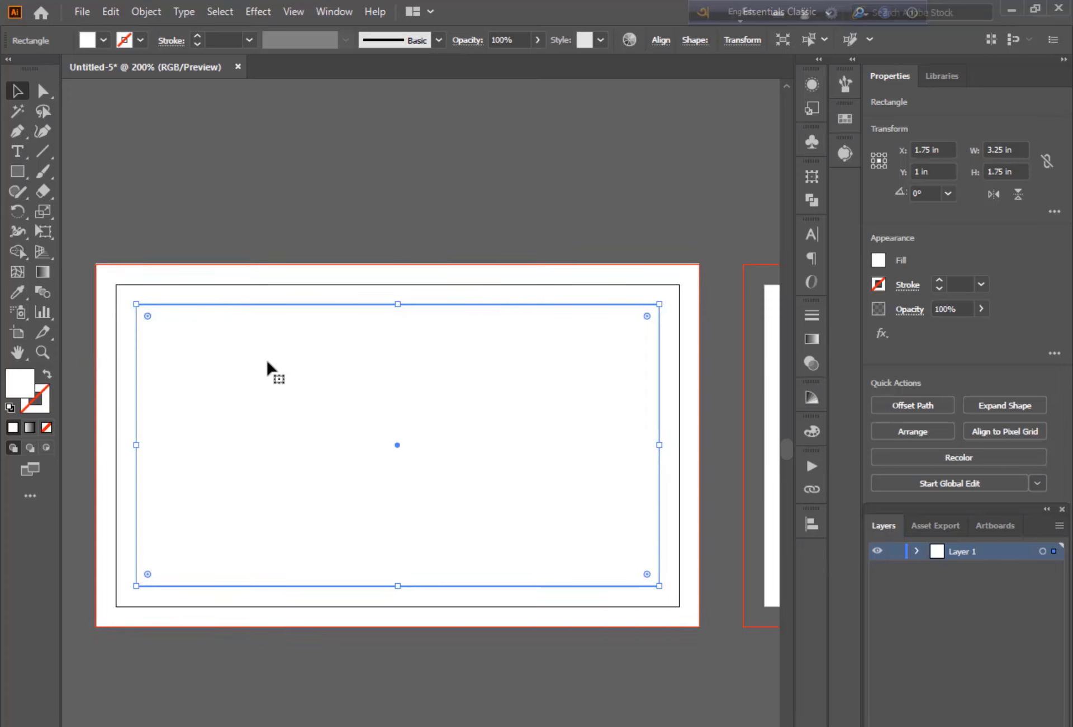
right_click(274, 360)
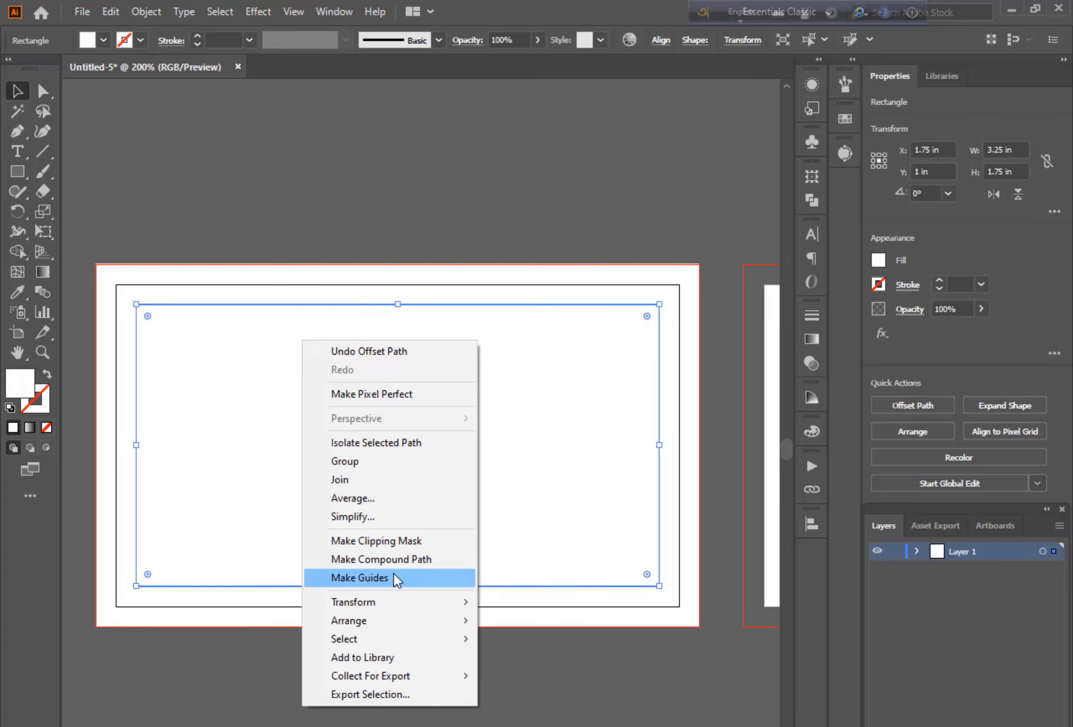
left_click(407, 580)
Step: Alt-drag a copy of the rectangle and guides onto the second artboard
left_click(345, 460)
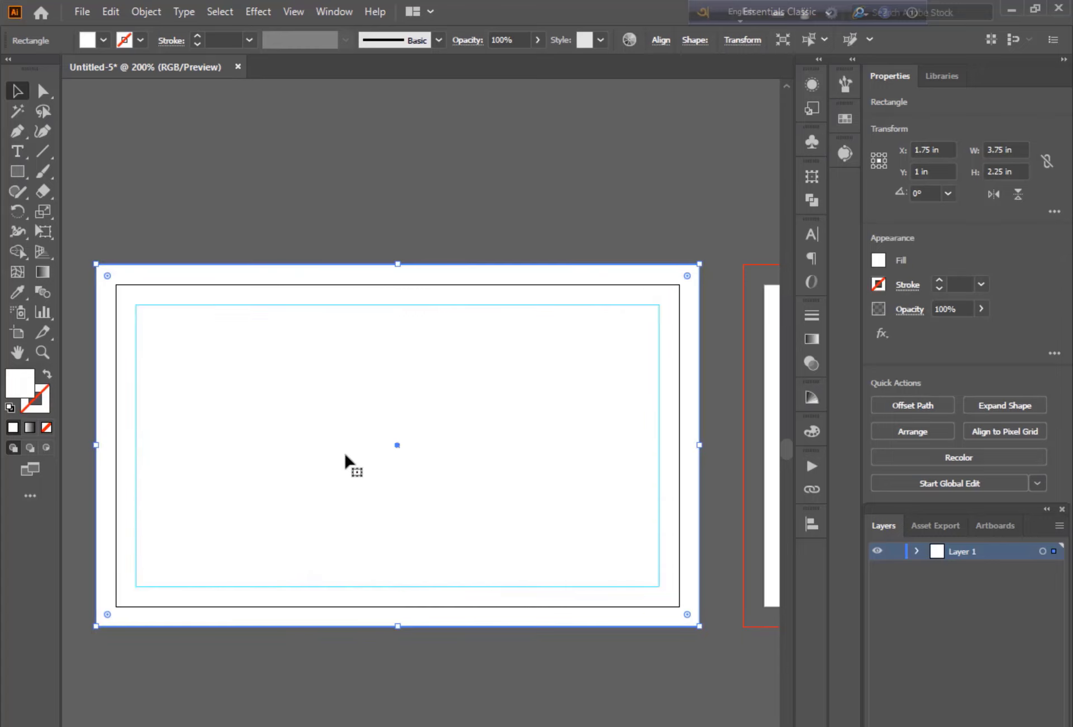
key("ctrl+minus")
scroll(194, 534, "right", 5)
scroll(179, 487, "down", 1)
key("alt")
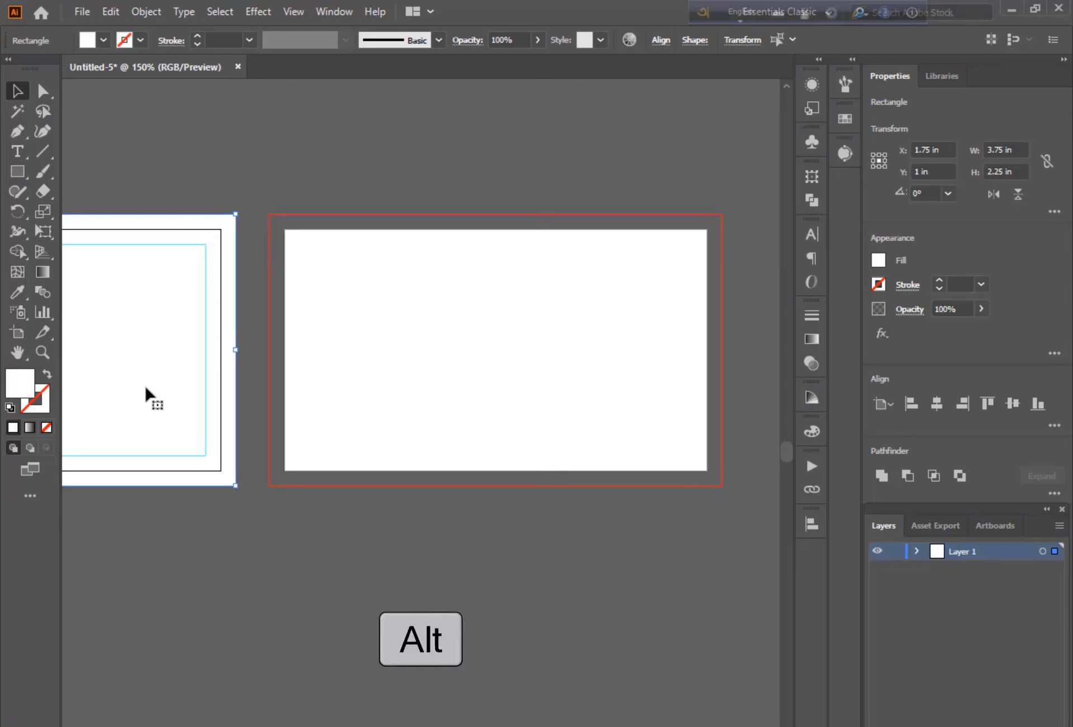
left_click_drag(160, 382, 626, 359)
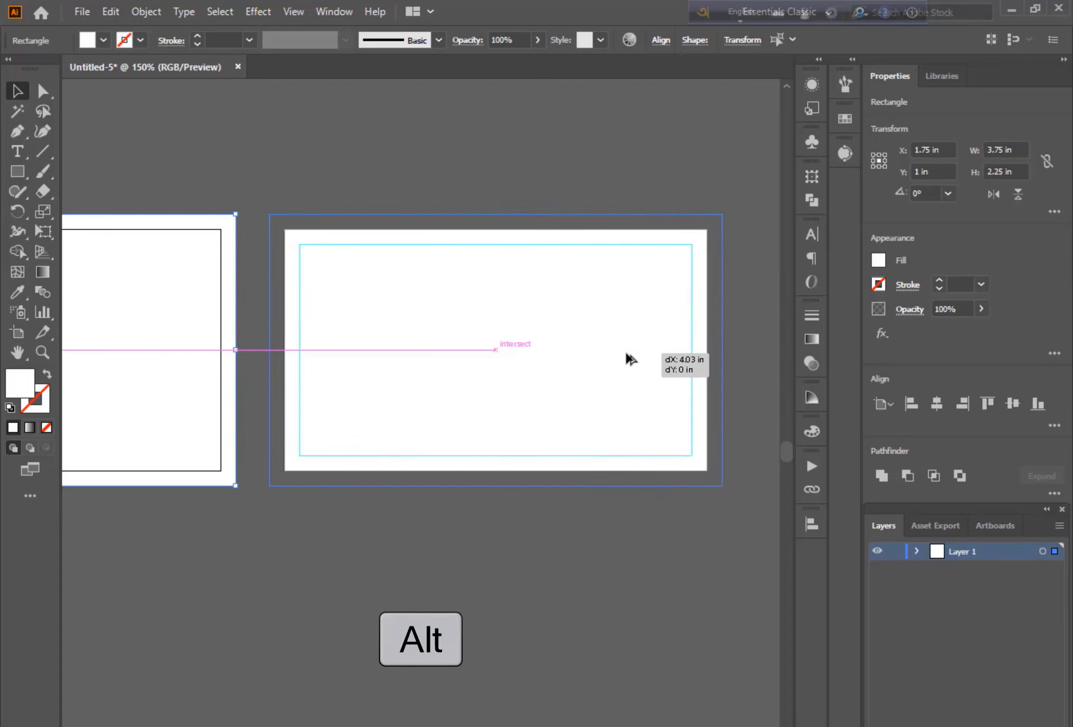
left_click_drag(626, 359, 626, 358)
left_click(492, 553)
left_click_drag(491, 553, 589, 565)
scroll(393, 285, "up", 2)
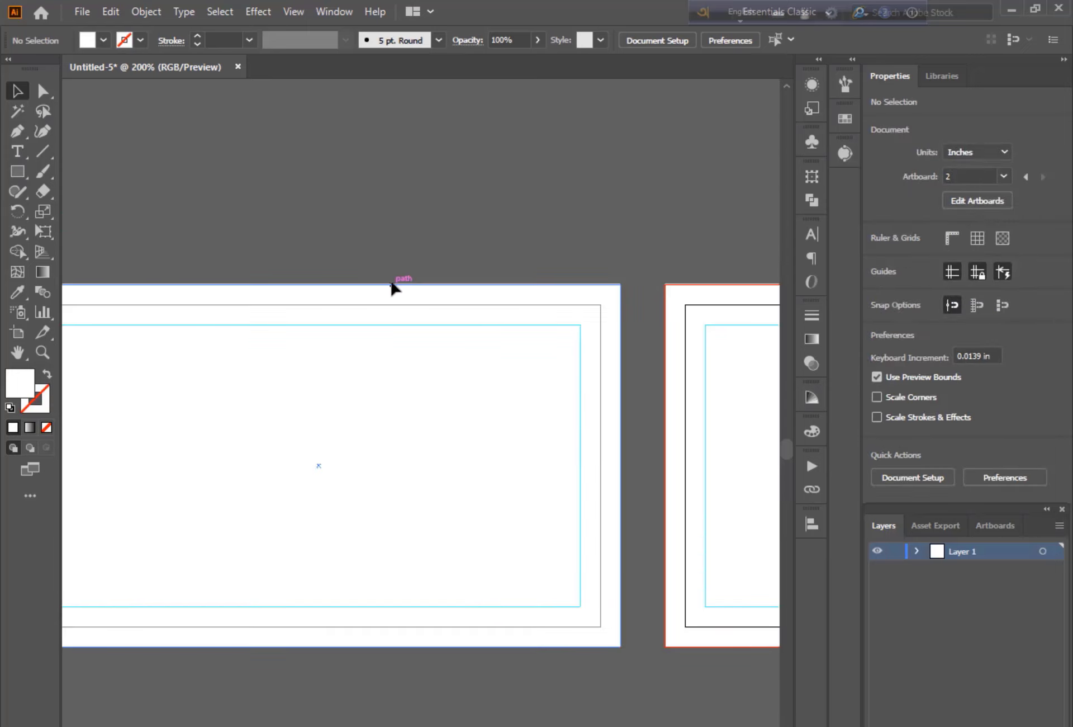
left_click_drag(347, 235, 413, 217)
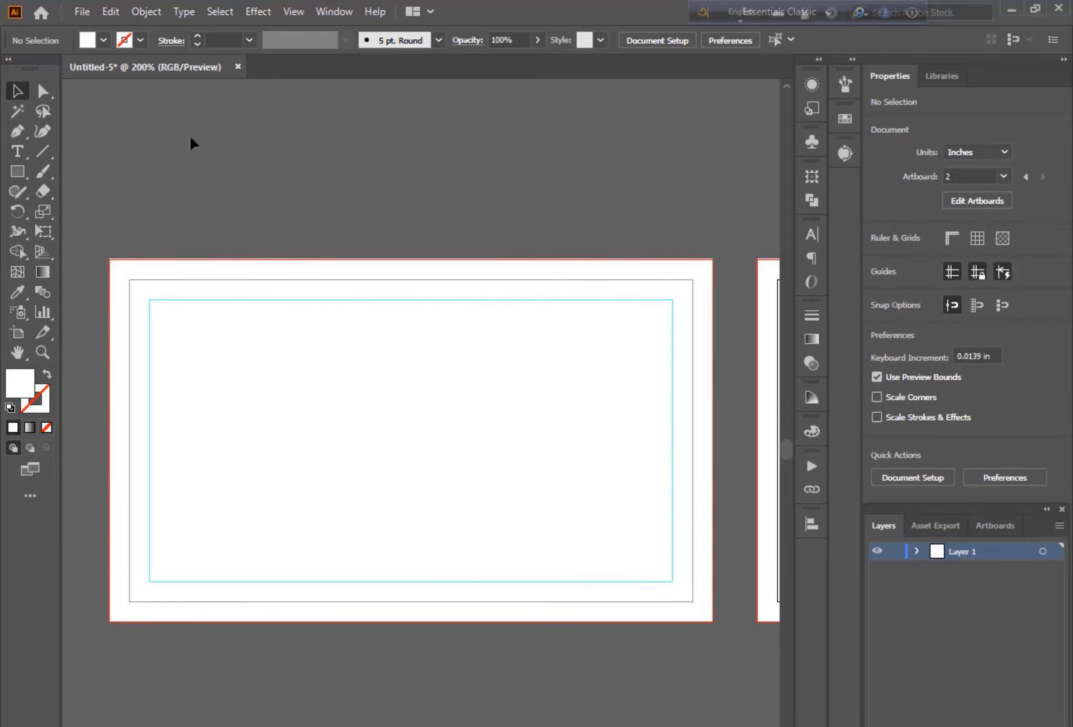
Step: Open the Web Icons symbol library and place the globe, house and envelope icons on the card
left_click(330, 13)
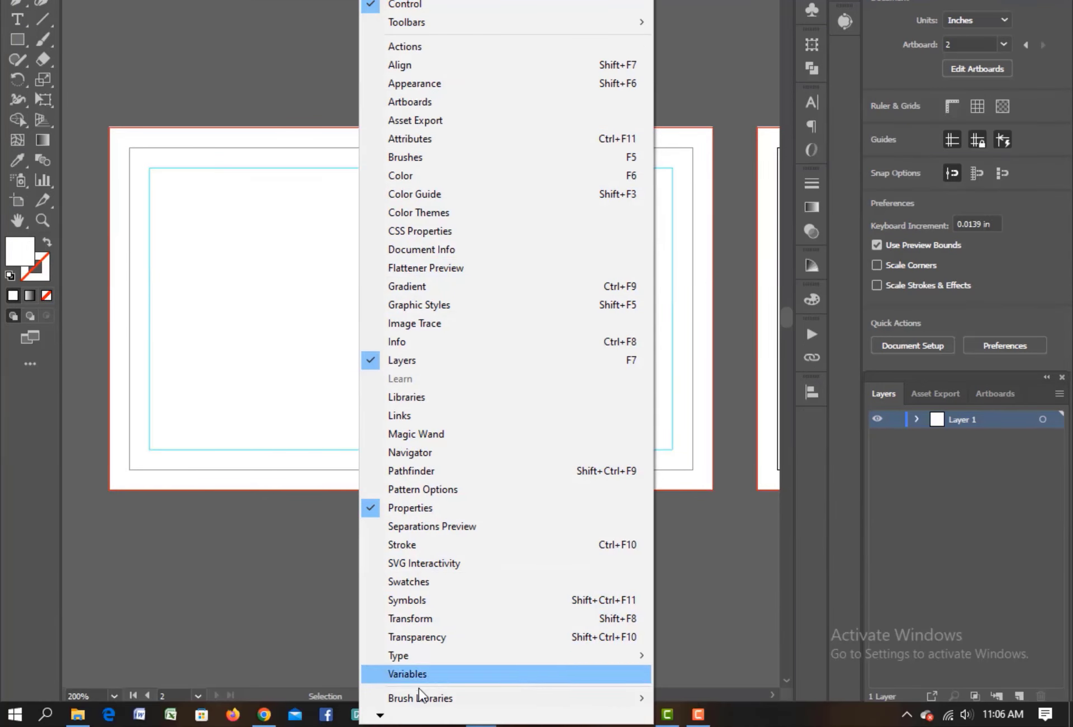
mouse_move(380, 715)
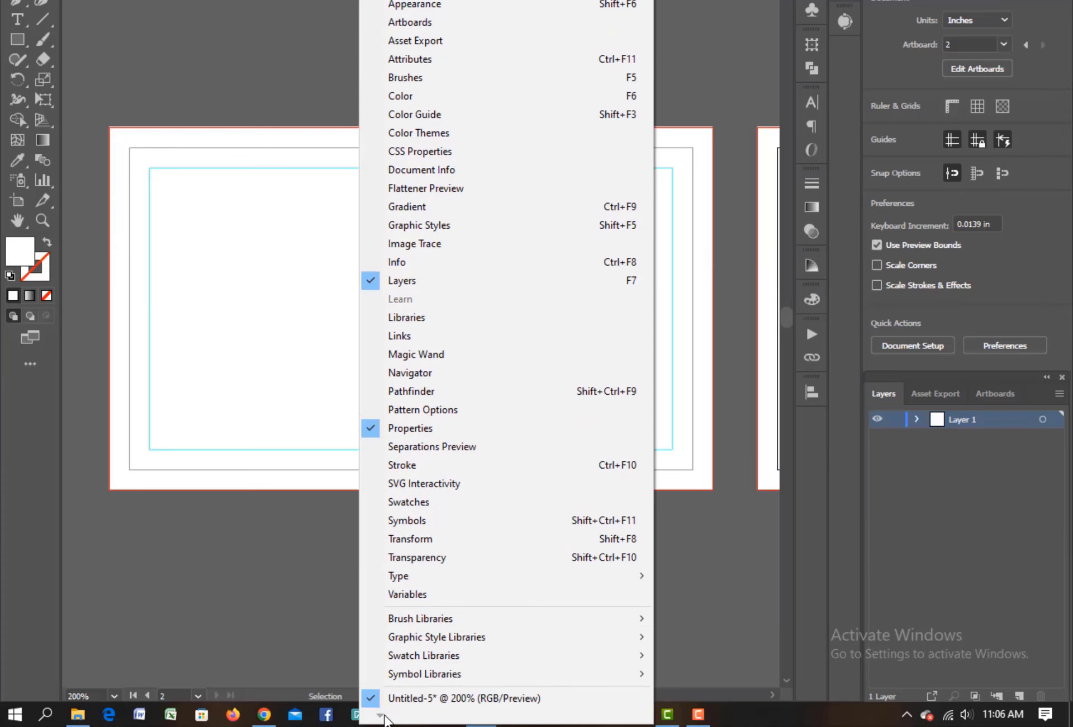
mouse_move(503, 674)
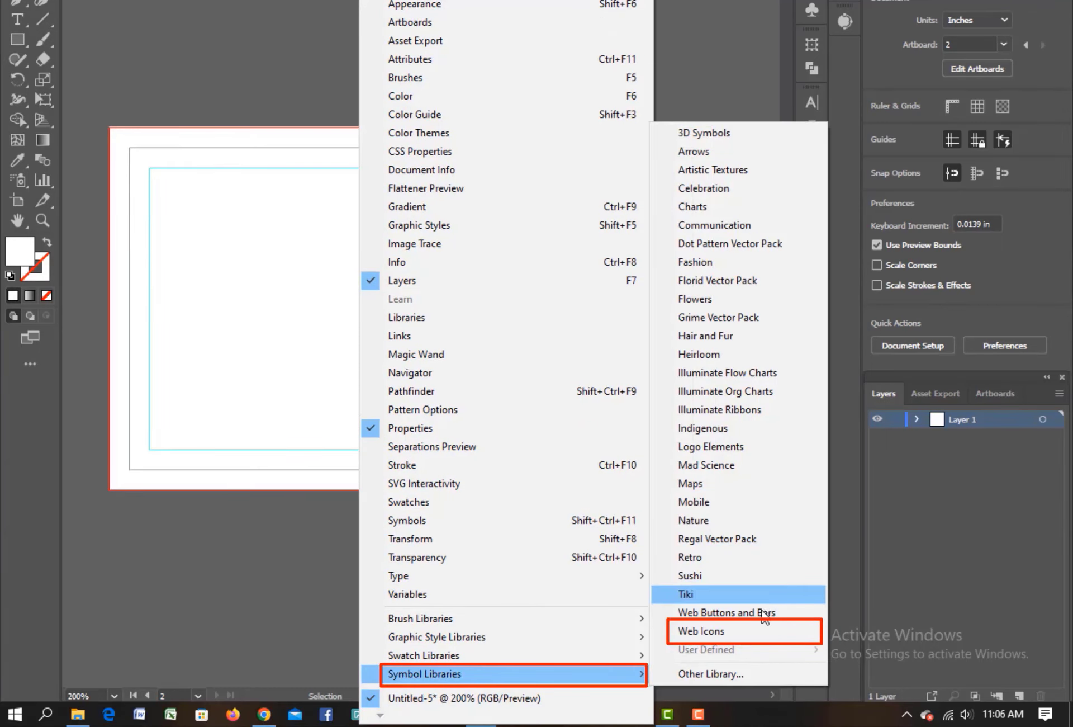
left_click(759, 630)
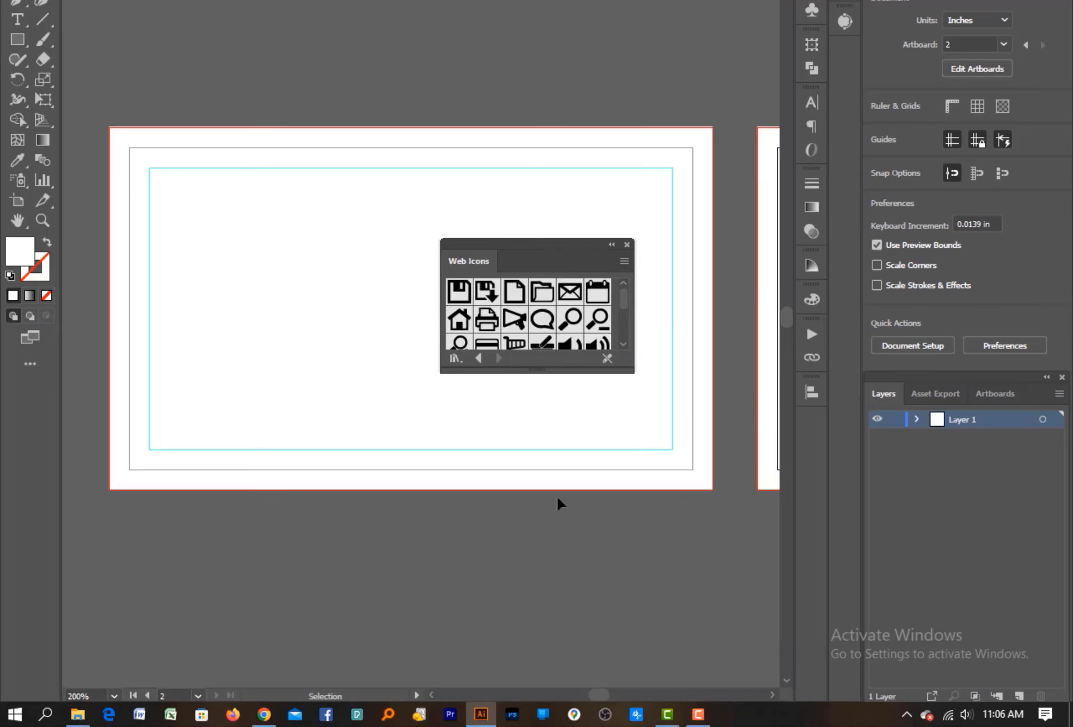
left_click_drag(533, 372, 545, 531)
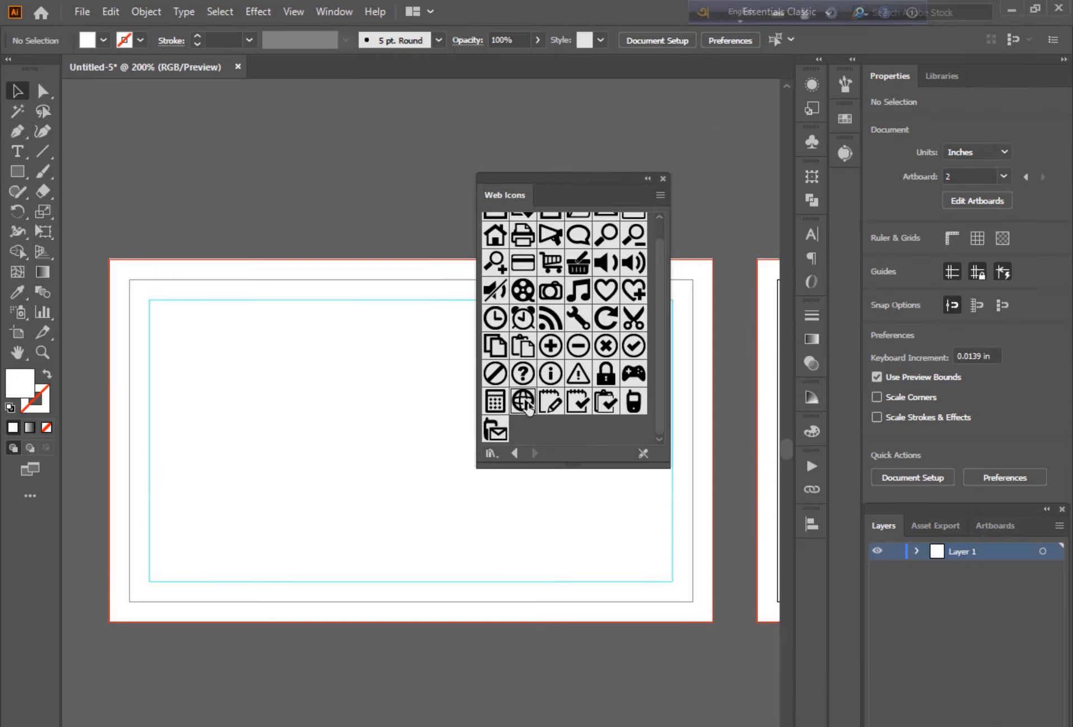
left_click_drag(523, 419, 257, 341)
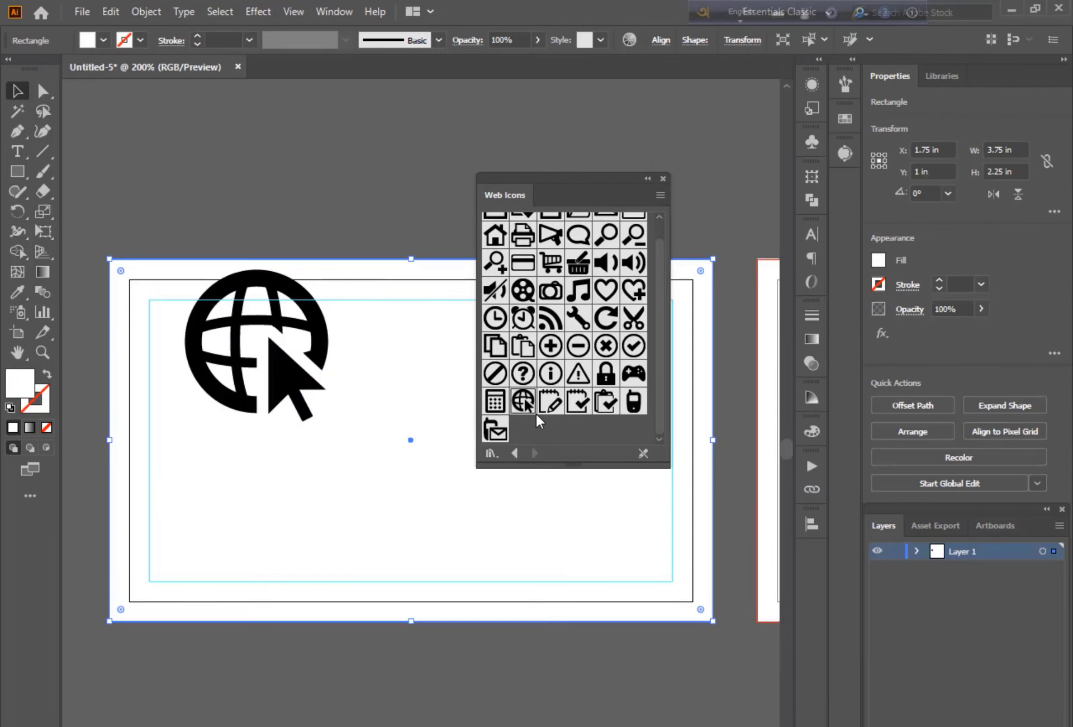
left_click_drag(495, 249, 282, 499)
scroll(601, 416, "down", 1)
scroll(601, 416, "up", 1)
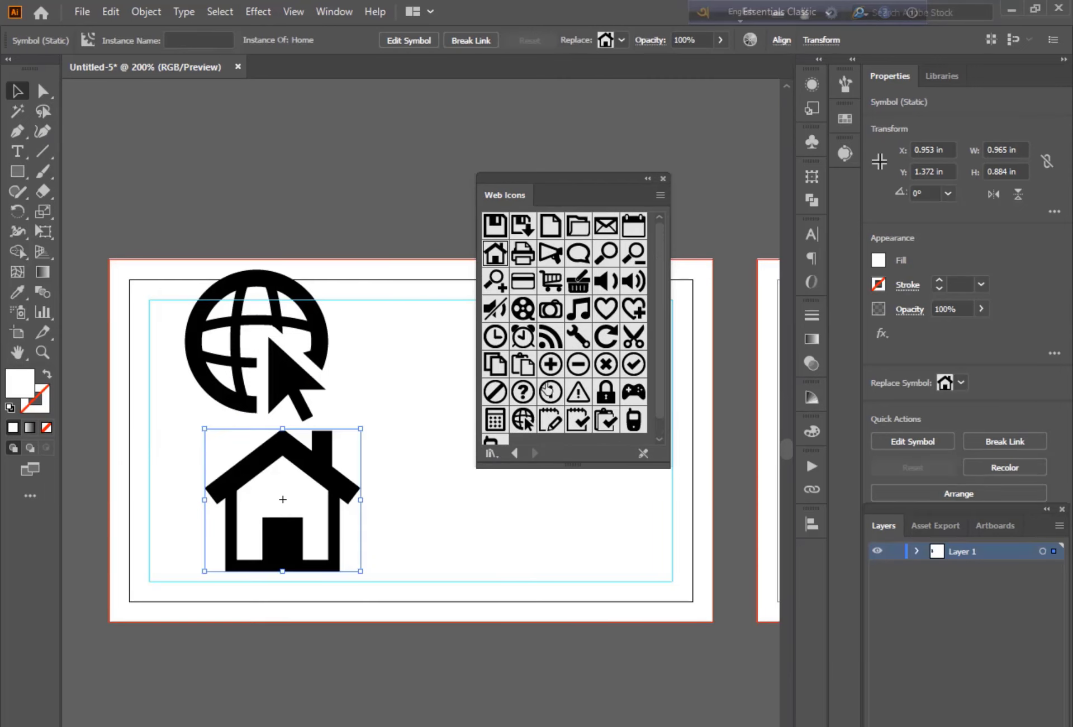
left_click_drag(607, 226, 408, 349)
left_click(498, 683)
Step: Browse the symbol libraries to the Mobile icon set
scroll(627, 416, "down", 1)
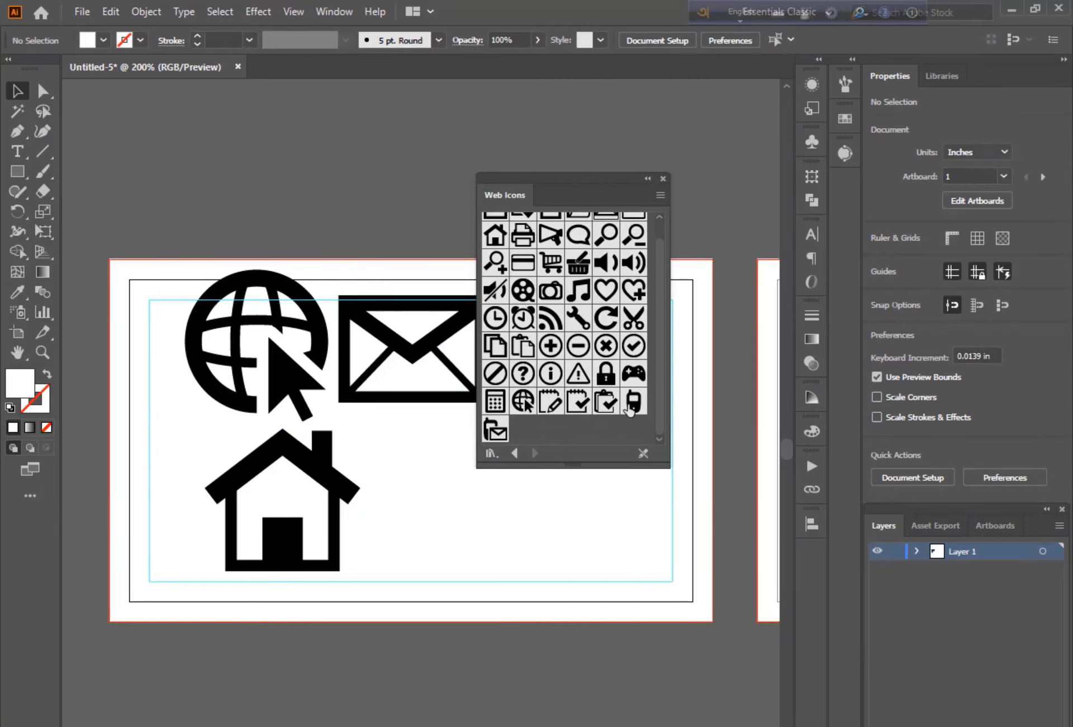
left_click(514, 452)
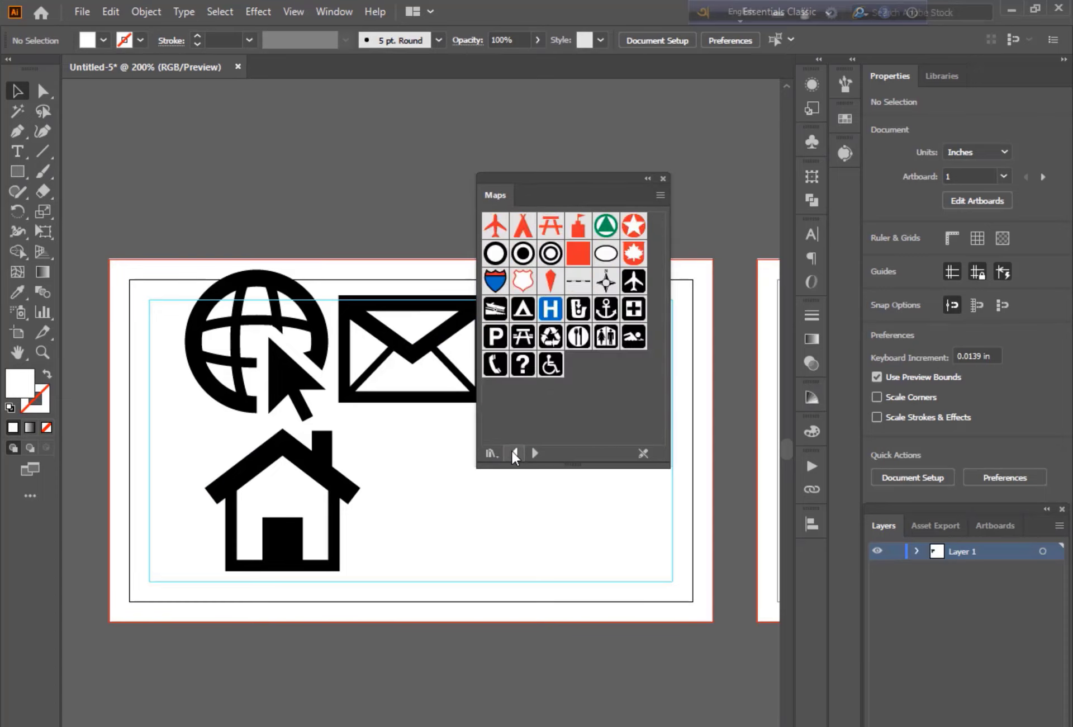
left_click(514, 453)
scroll(554, 424, "down", 1)
scroll(558, 430, "down", 2)
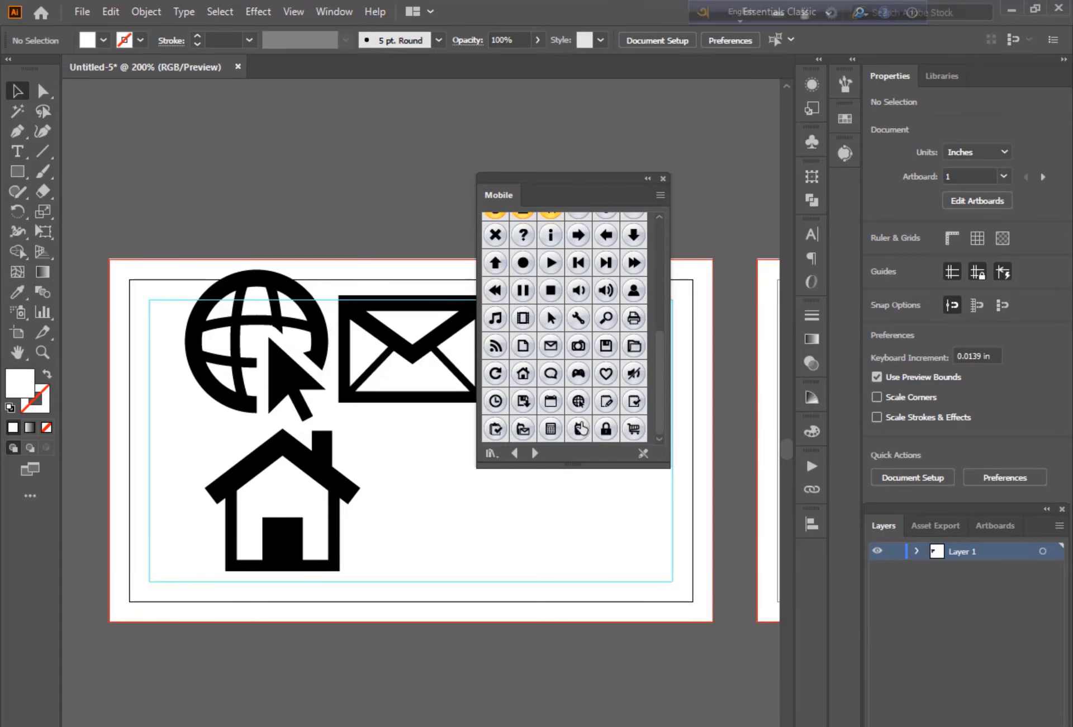
scroll(580, 427, "up", 3)
Step: Place the mobile phone icon and shrink all four icons together
left_click_drag(579, 347, 445, 494)
left_click(663, 179)
key("ctrl+a")
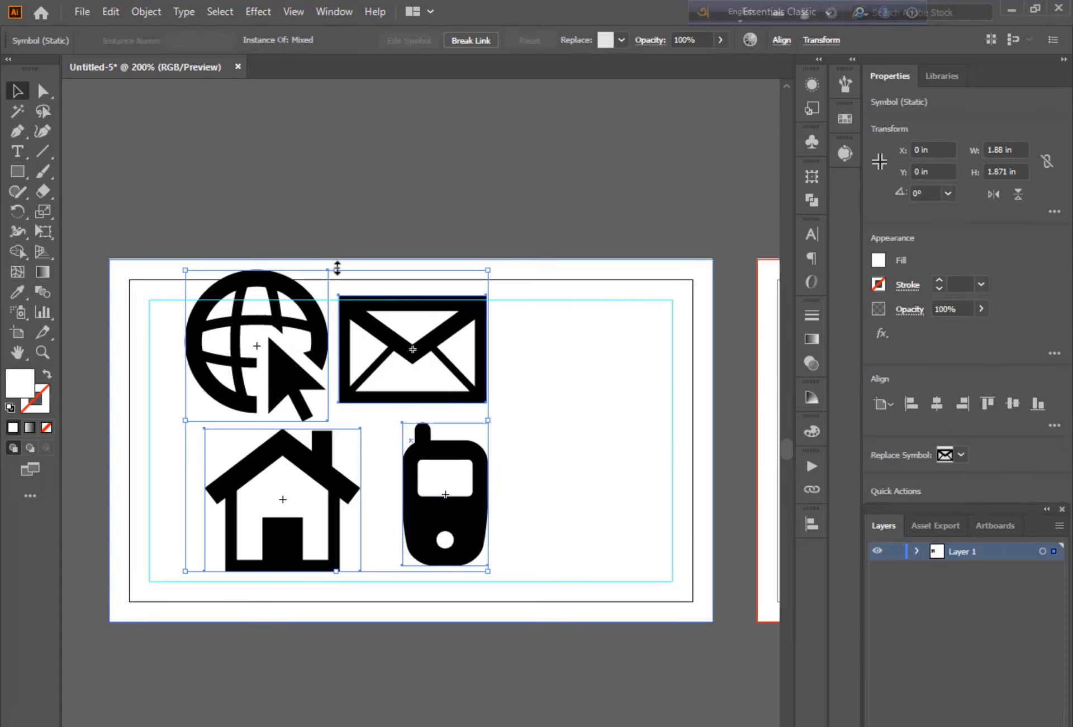
left_click_drag(337, 268, 337, 528)
Step: Stack house, globe and phone icons in a column and delete the envelope icon
key("ctrl+equal")
key("ctrl+equal")
key("ctrl+equal")
double_click(405, 374)
key("Escape")
mouse_move(405, 380)
left_mouse_down()
mouse_move(244, 341)
mouse_move(245, 434)
left_mouse_up()
left_click(395, 309)
mouse_move(412, 345)
left_mouse_down()
mouse_move(347, 458)
mouse_move(256, 521)
left_mouse_up()
mouse_move(459, 312)
left_mouse_down()
mouse_move(261, 570)
mouse_move(245, 554)
left_mouse_up()
mouse_move(482, 391)
left_mouse_down()
mouse_move(252, 642)
mouse_move(246, 575)
left_mouse_up()
left_click(290, 594)
key("Delete")
Step: Center the three icons on one vertical line and start a text point beside the house
key("ctrl+a")
left_click(811, 524)
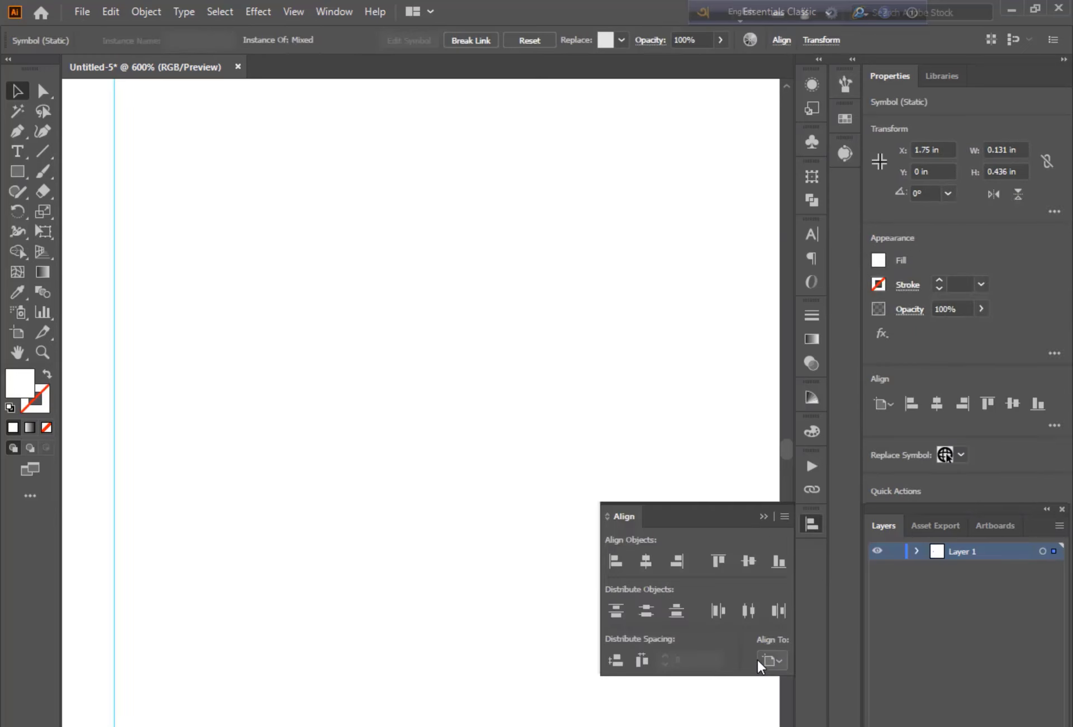
left_click(767, 661)
left_click(785, 683)
left_click(477, 682)
key("t")
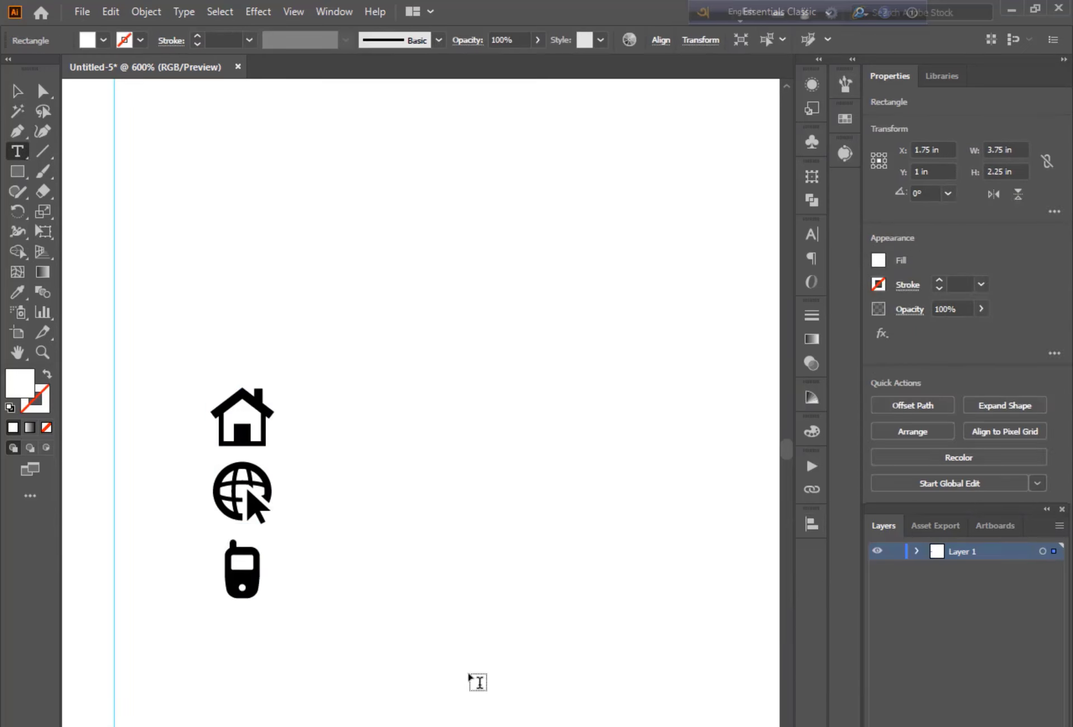
left_click(308, 425)
key("BackSpace")
Step: Type two 6 pt 'our location her' lines and set them in Roboto Bold
left_click(949, 444)
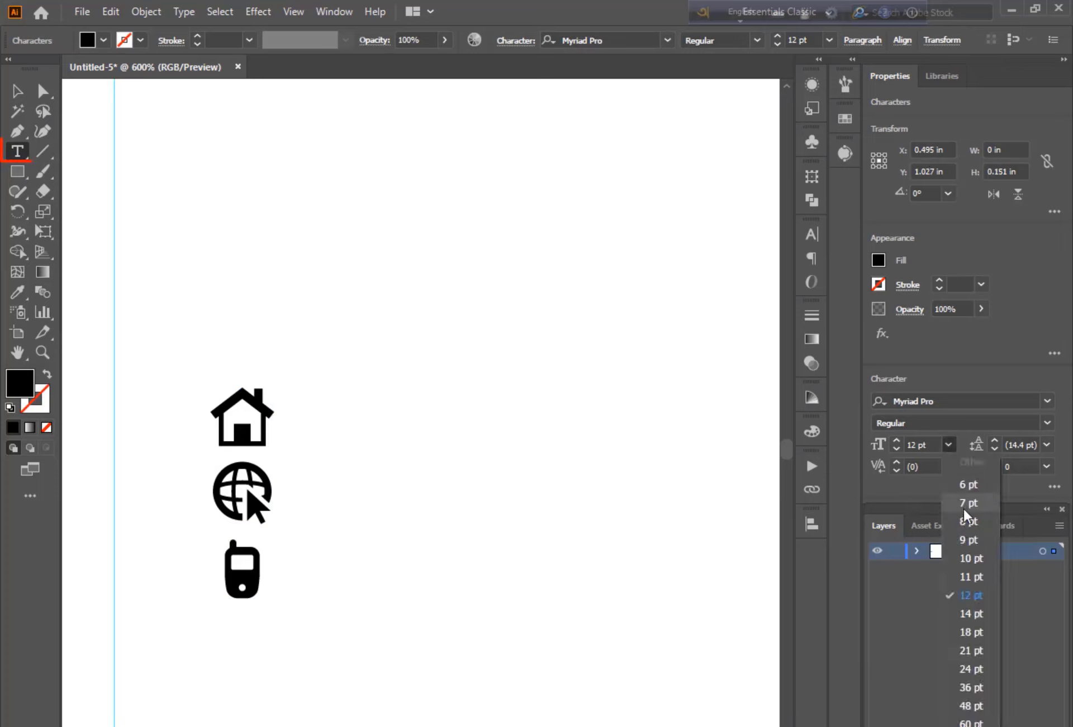
left_click(968, 484)
type("our lo")
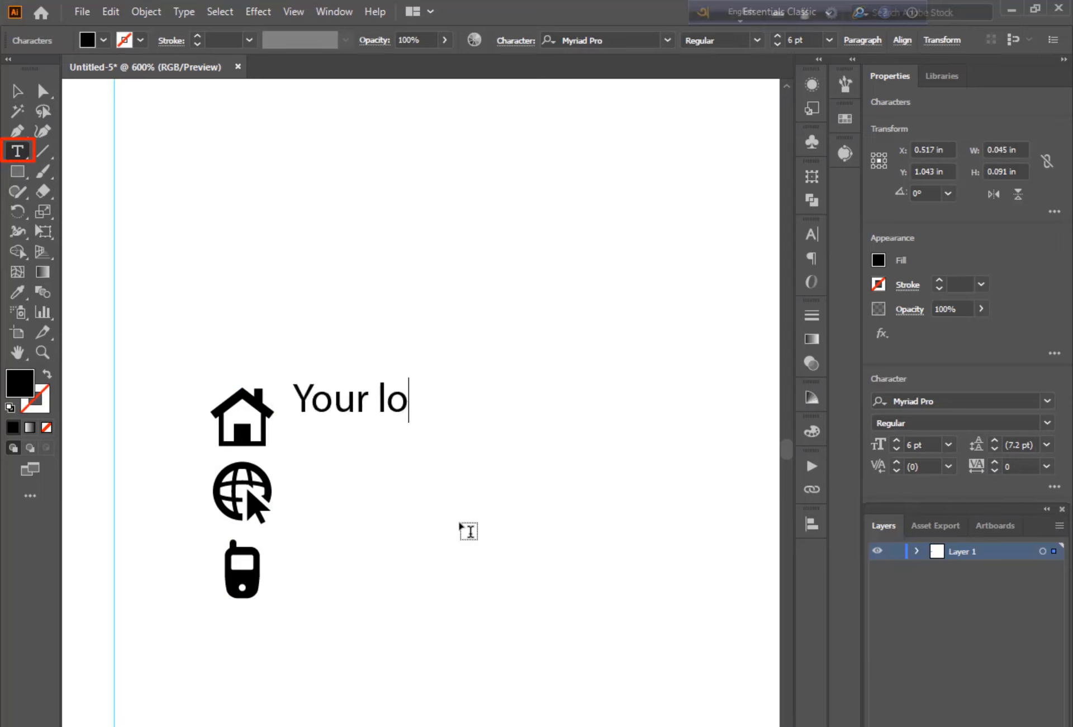
type("cation here")
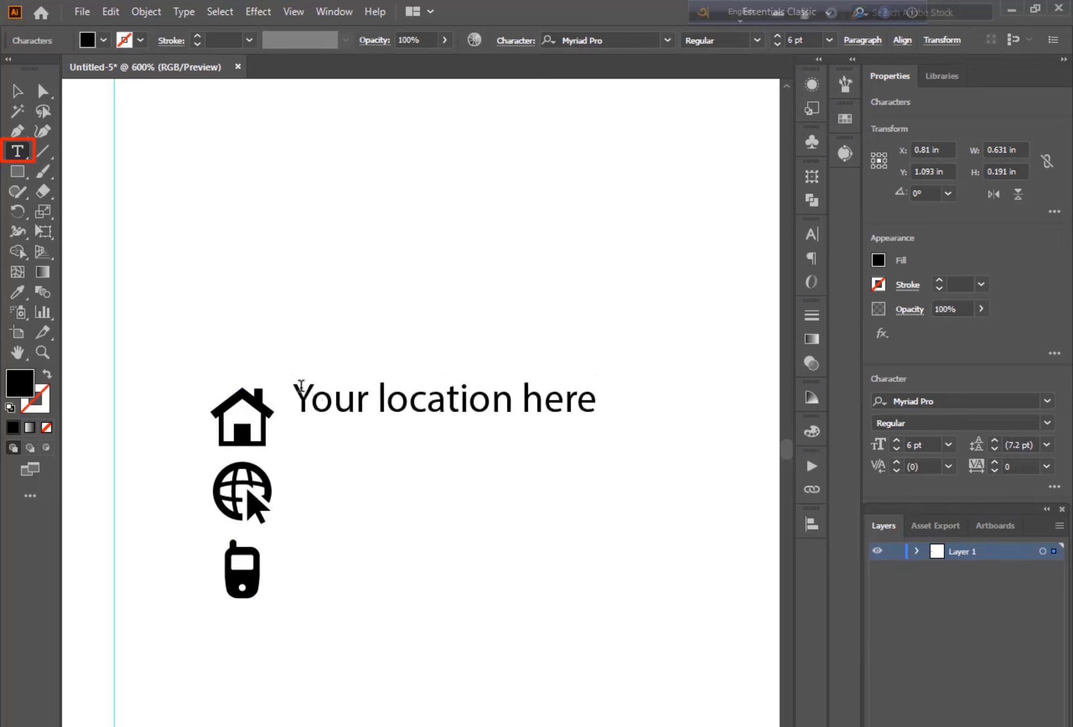
key("ctrl+a")
key("ctrl+c")
key("Right")
key("Return")
key("ctrl+v")
key("Escape")
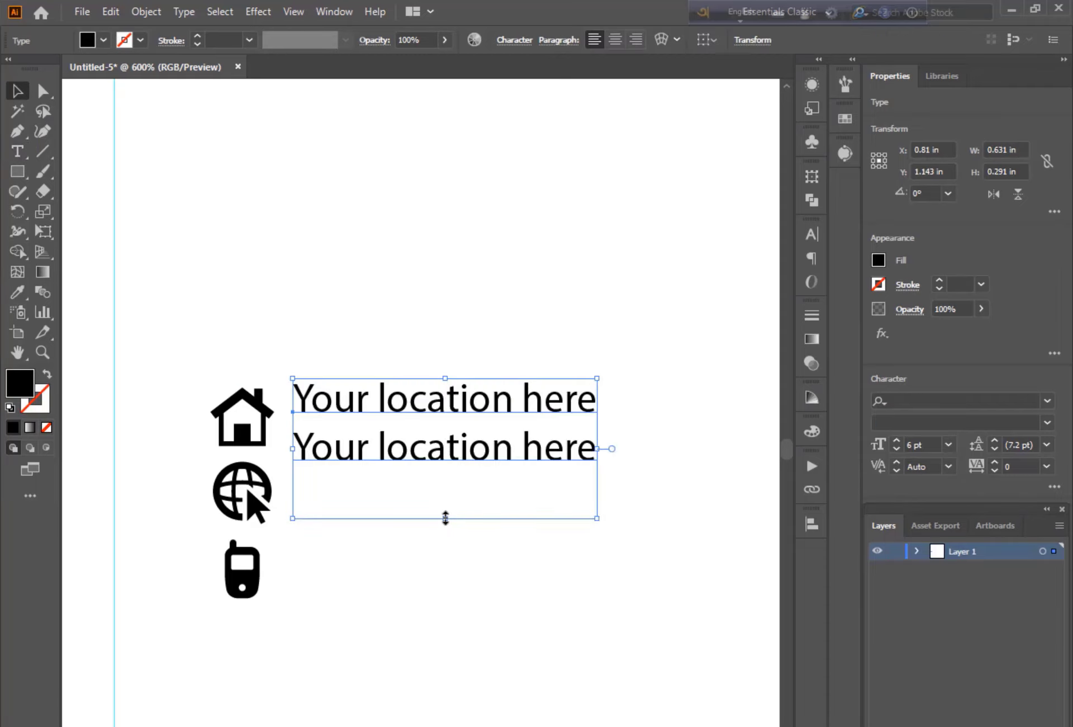
key("ctrl+alt+shift+m")
type("roboto")
key("Return")
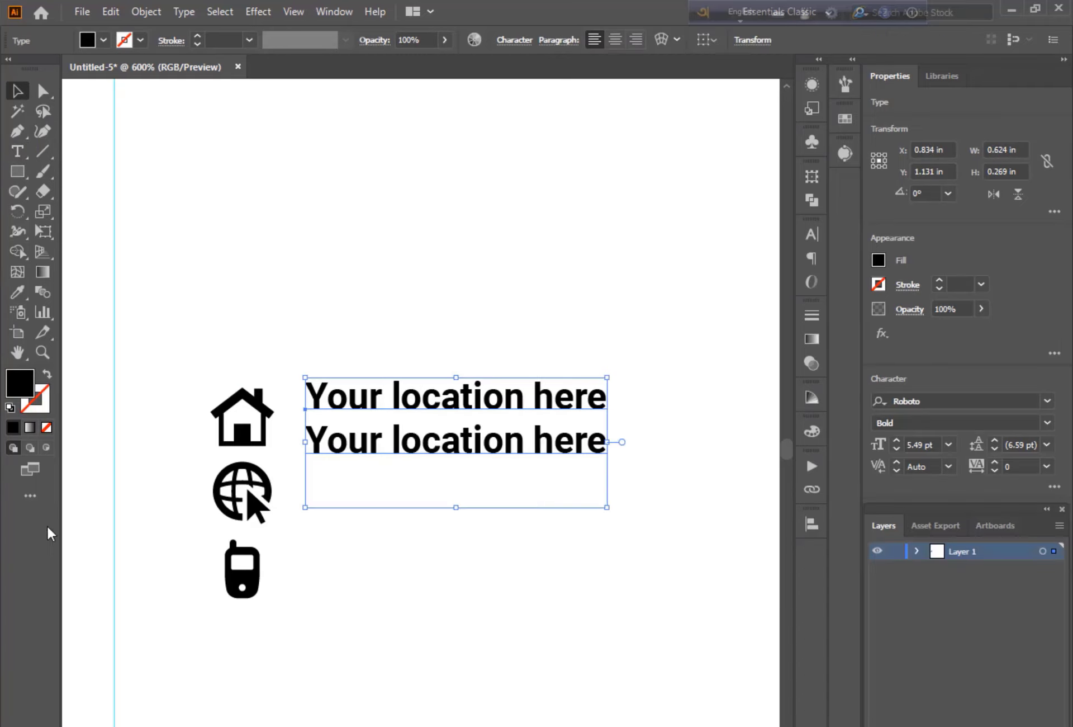
left_click_drag(419, 445, 419, 527)
double_click(603, 519)
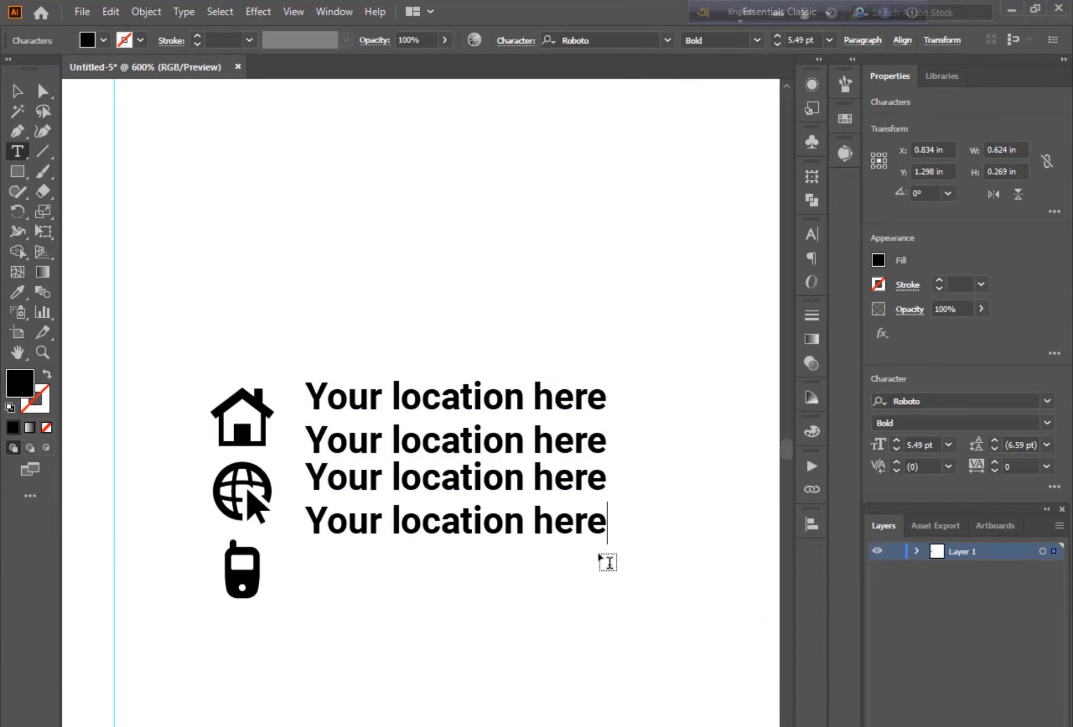
key("ctrl+a")
key("BackSpace")
type("youremail@")
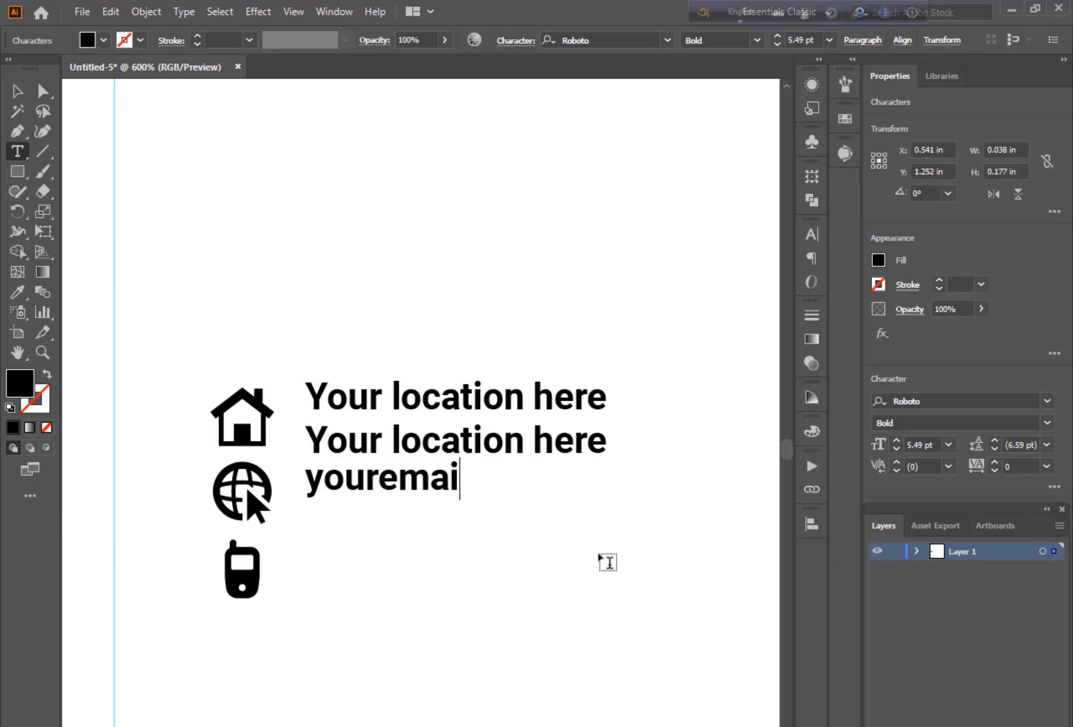
type("gmail.com")
key("Return")
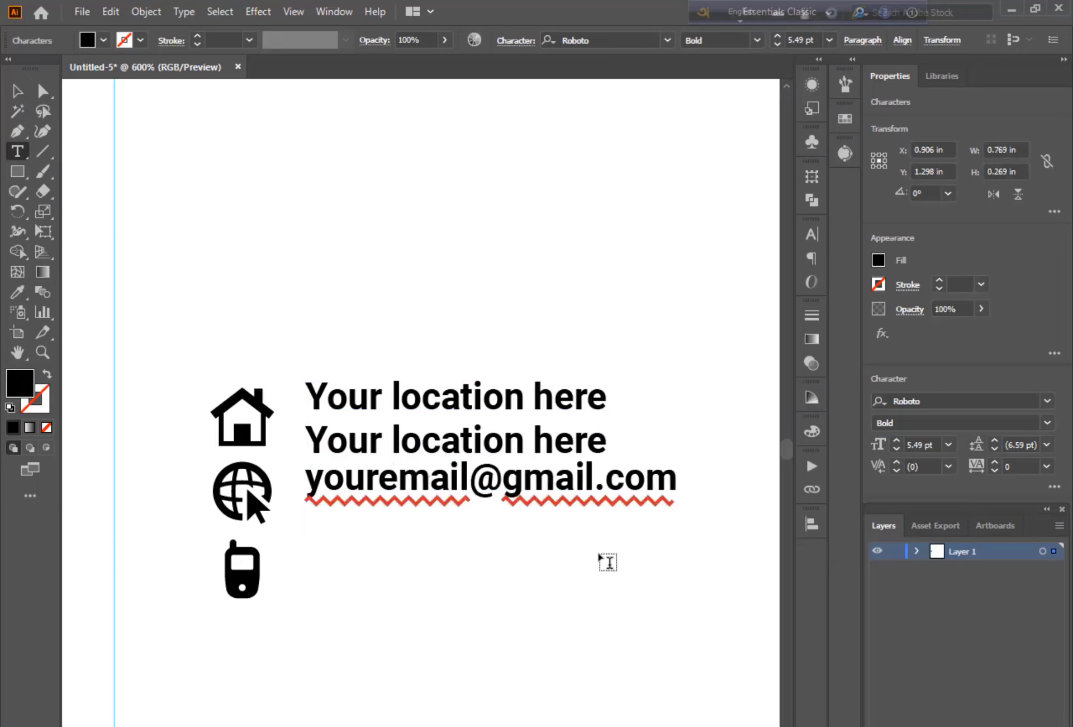
type("www.website.com")
key("Escape")
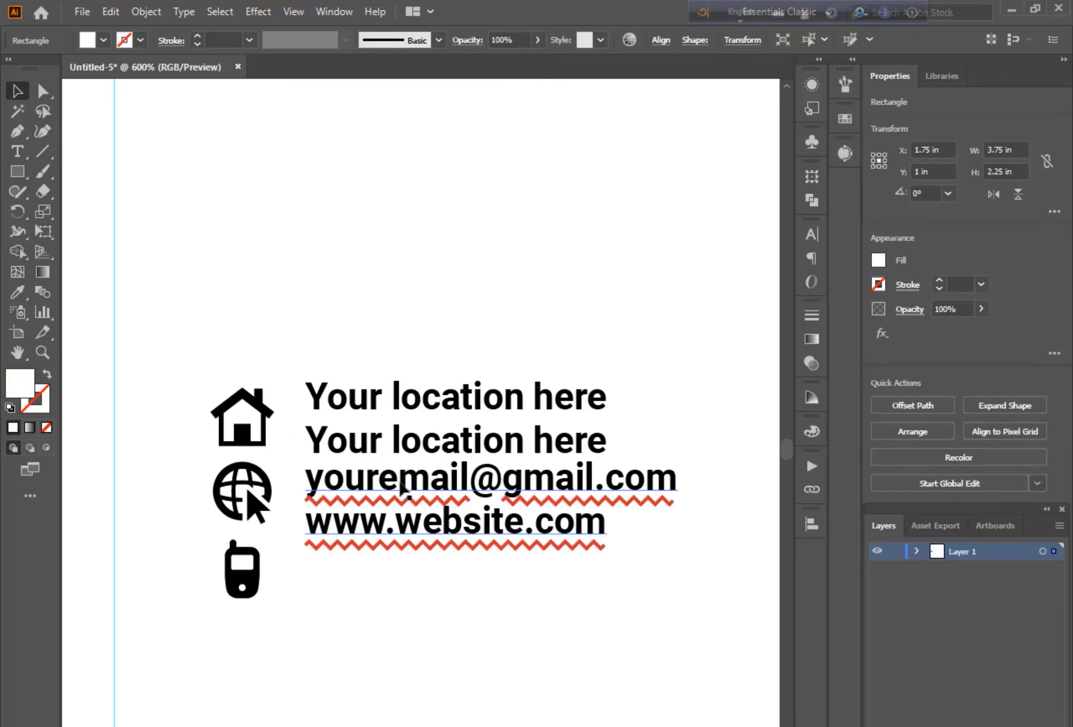
Step: Duplicate the lines below and replace them with two placeholder phone numbers
left_click_drag(411, 648, 411, 718)
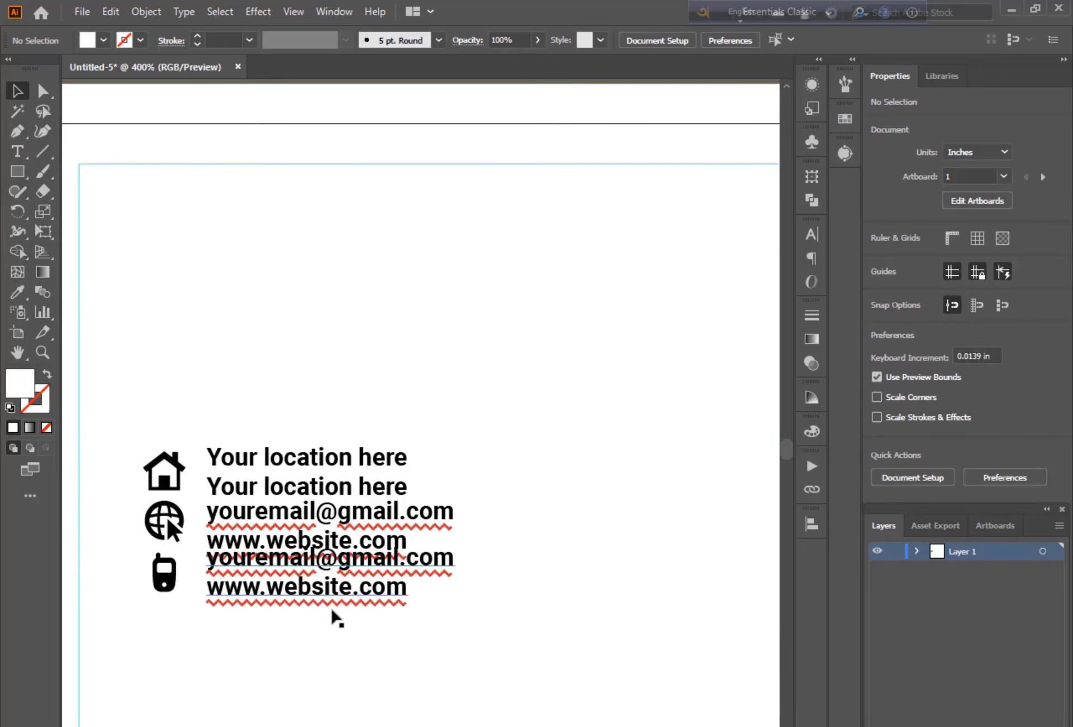
double_click(386, 601)
key("BackSpace")
key("BackSpace")
key("BackSpace")
key("BackSpace")
key("BackSpace")
key("BackSpace")
type("+000 123")
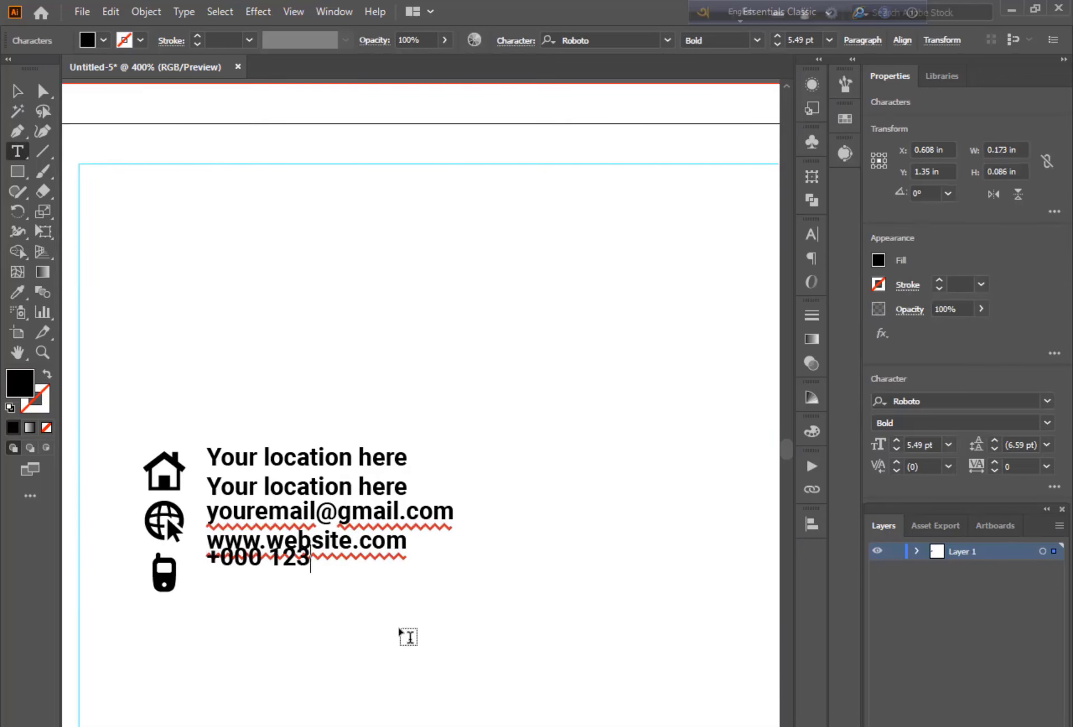
type(" 456 789")
key("Return")
type("000 987 ")
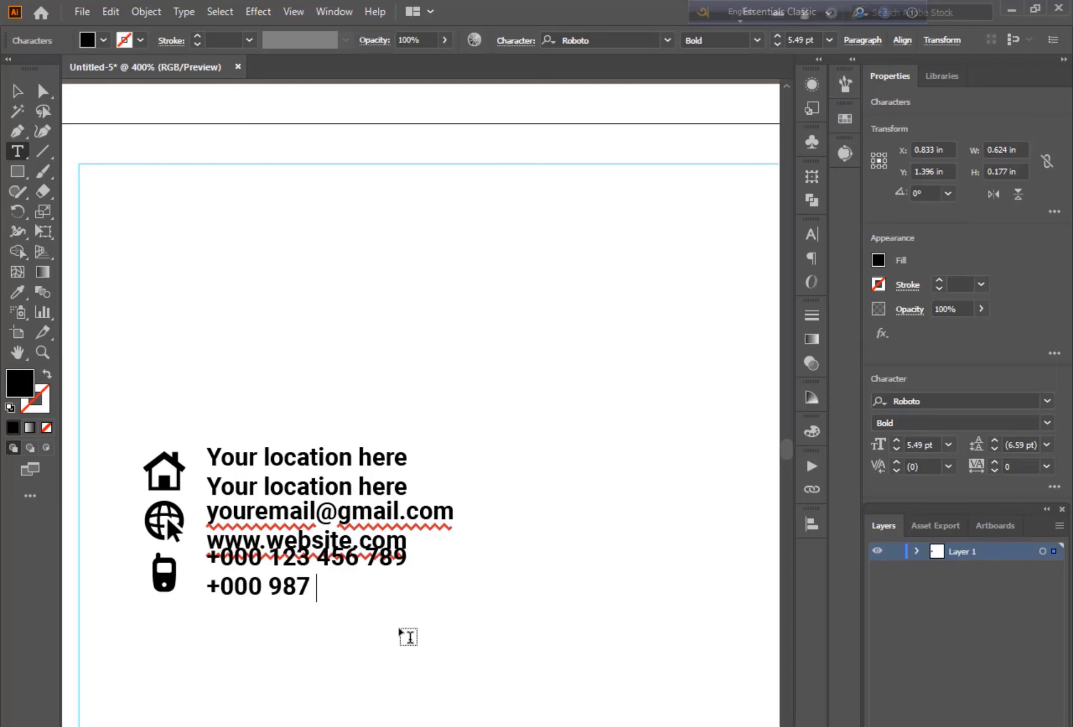
type("654 321")
key("Escape")
Step: Move the phone numbers beside the phone icon and select the three icons
key("ctrl+equal")
left_click(369, 534)
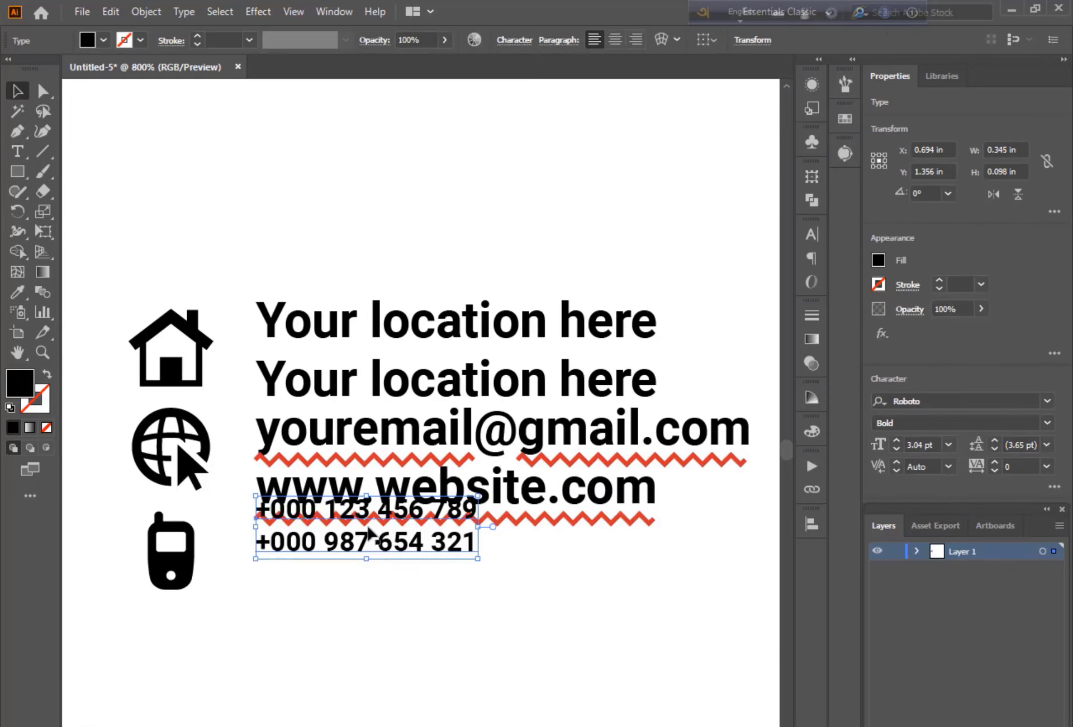
mouse_move(369, 534)
left_mouse_down()
mouse_move(457, 585)
mouse_move(420, 565)
left_mouse_up()
left_click(391, 436)
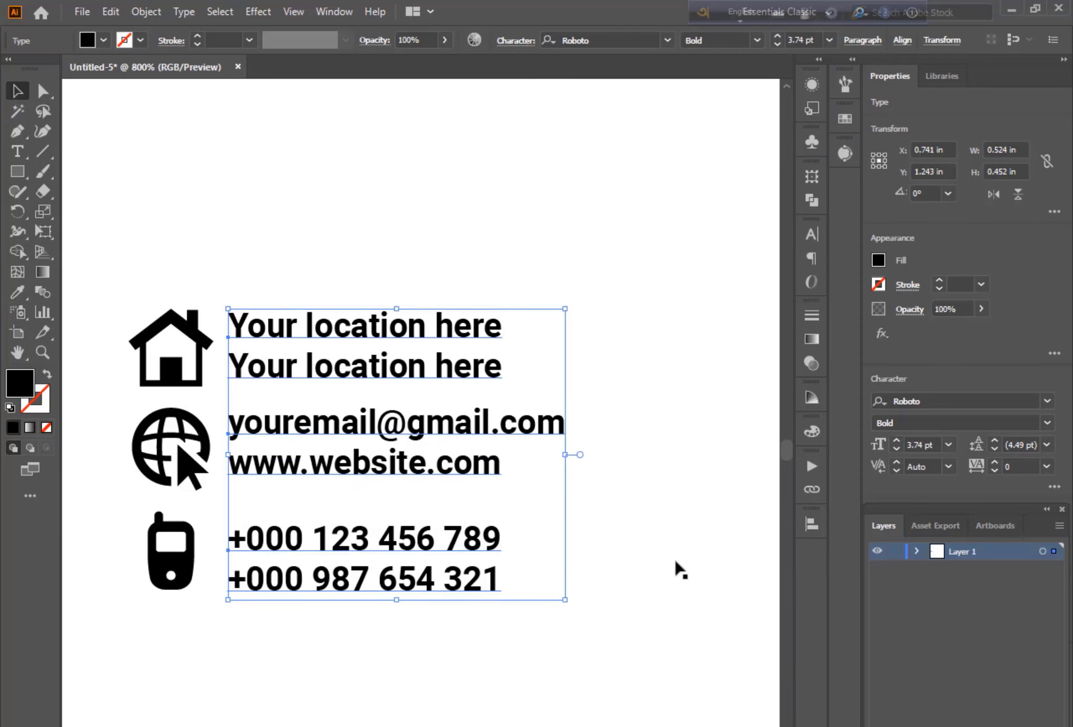
left_click(647, 616)
left_click(256, 462)
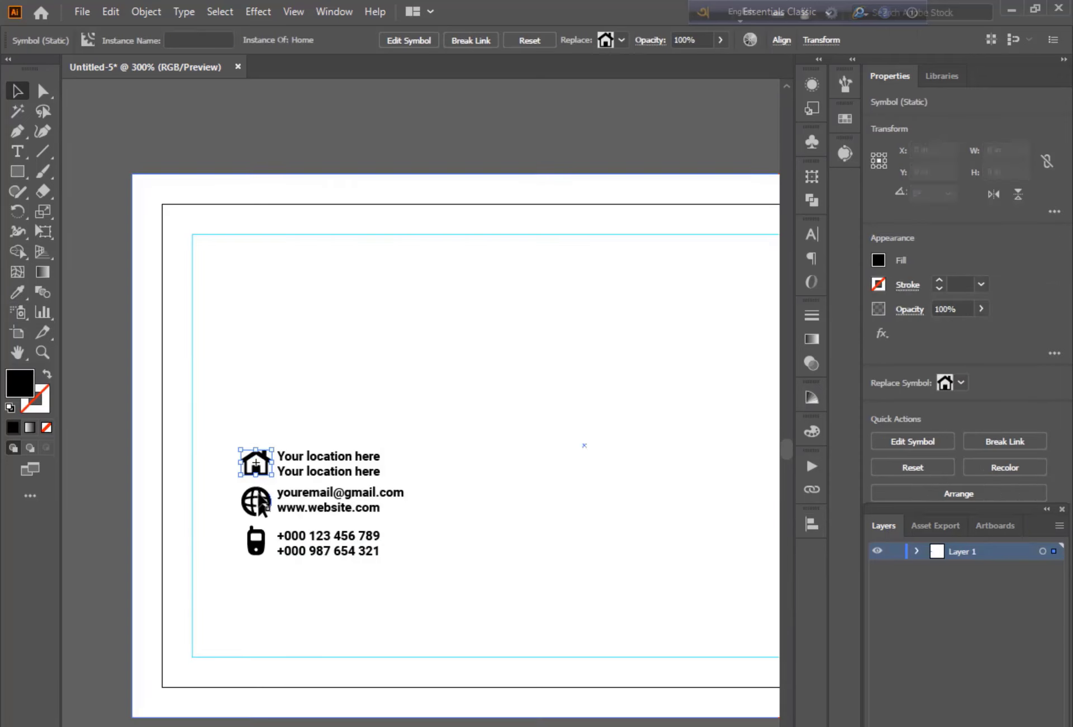
left_click(260, 503, "shift")
left_click(916, 551)
left_click(1042, 639, "shift")
left_click(1042, 622, "shift")
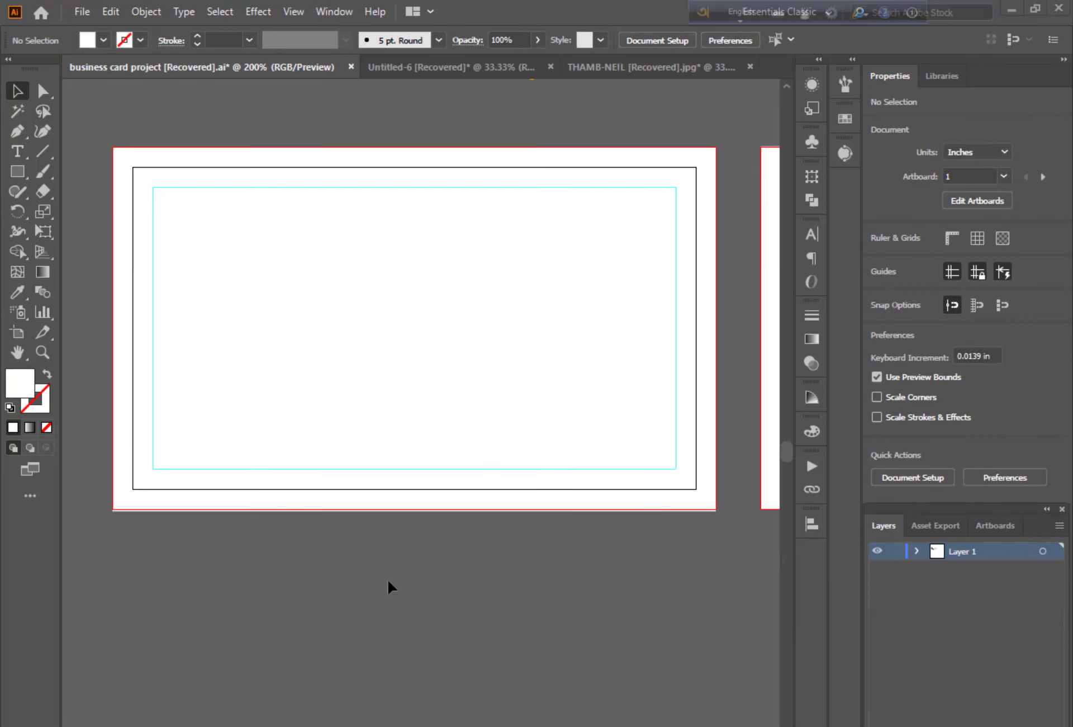
Step: Draw a 0.243 in square at the card's top-left corner with a white-to-grey gradient fill
left_click(18, 172)
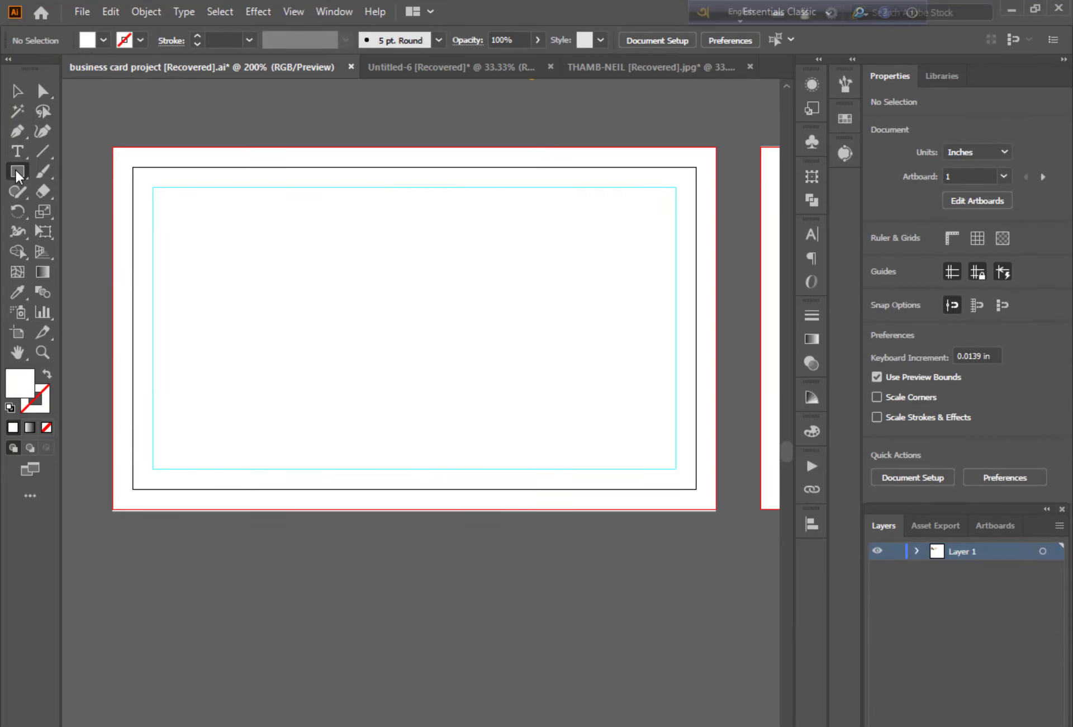
left_click_drag(112, 147, 152, 186)
key("ctrl+F9")
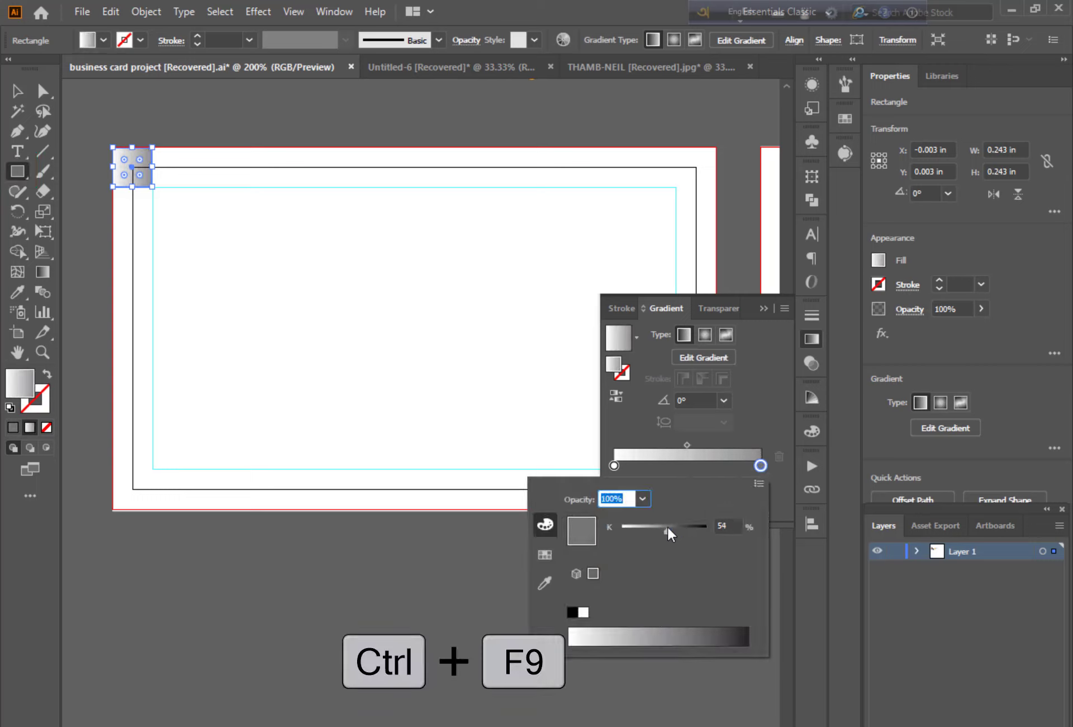
left_click_drag(676, 533, 659, 534)
left_click(129, 138)
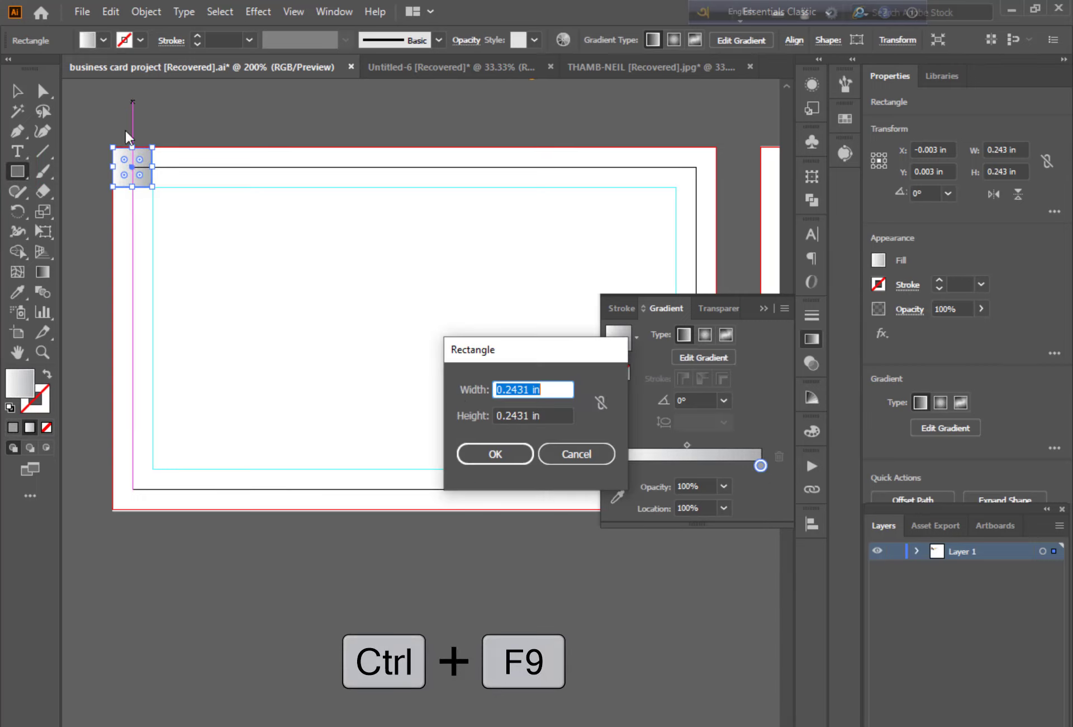
left_click(572, 450)
left_click(763, 308)
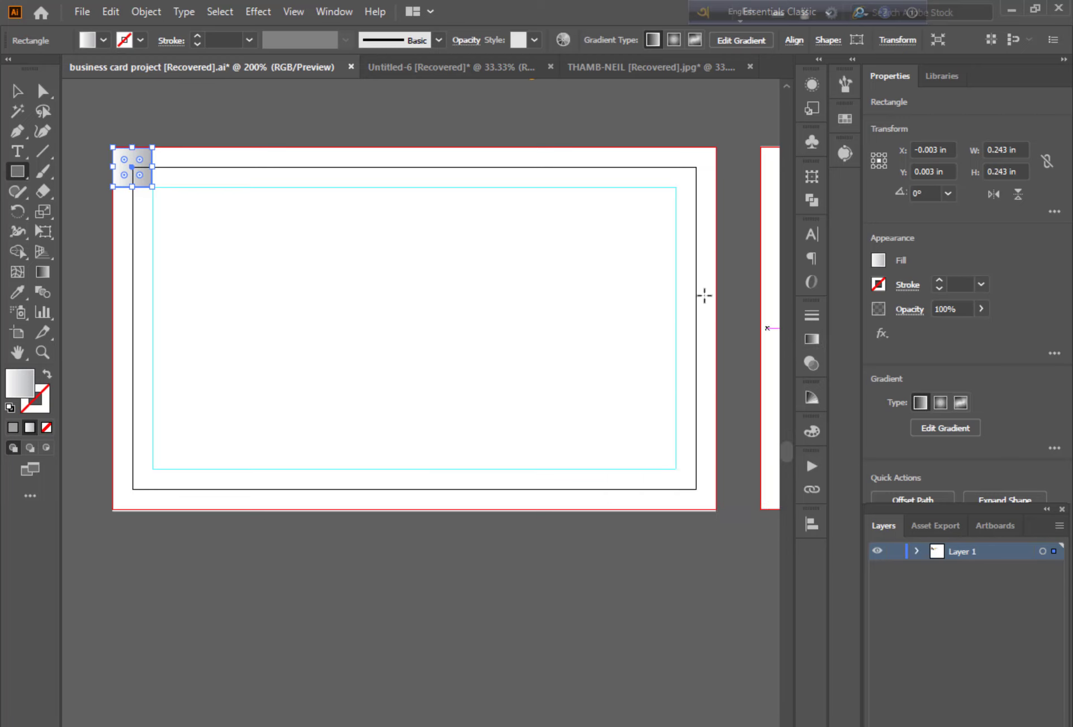
left_click(17, 90)
left_click(173, 116)
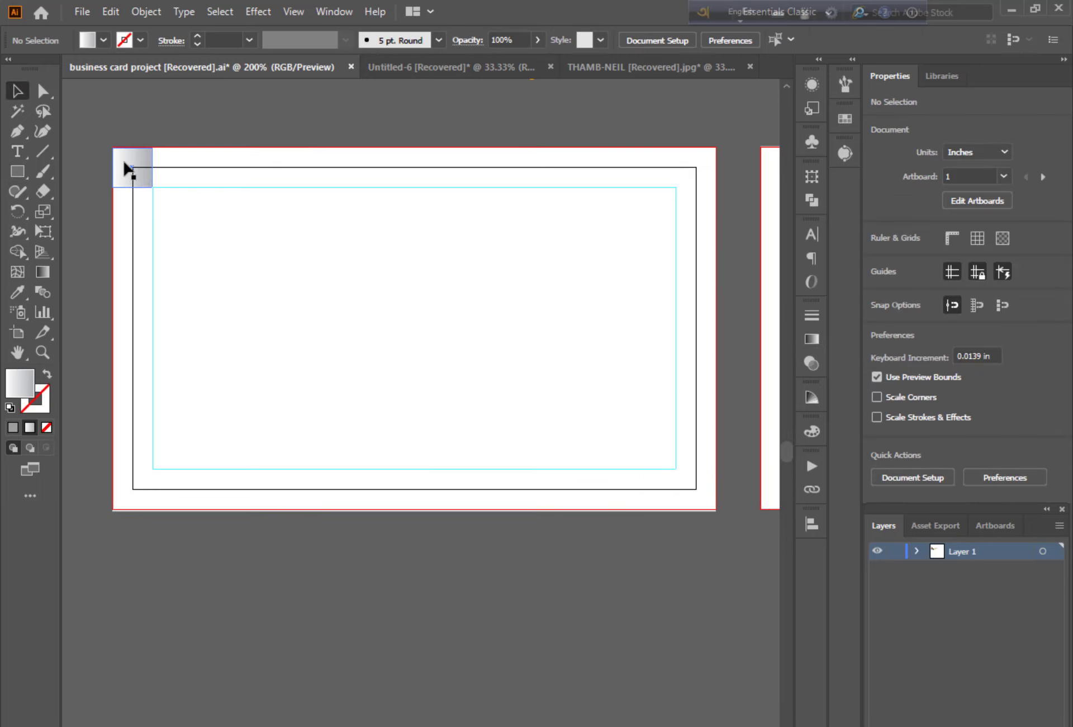
Step: Duplicate the gradient square diagonally down-right into an evenly spaced diagonal run
left_click_drag(128, 169, 171, 199)
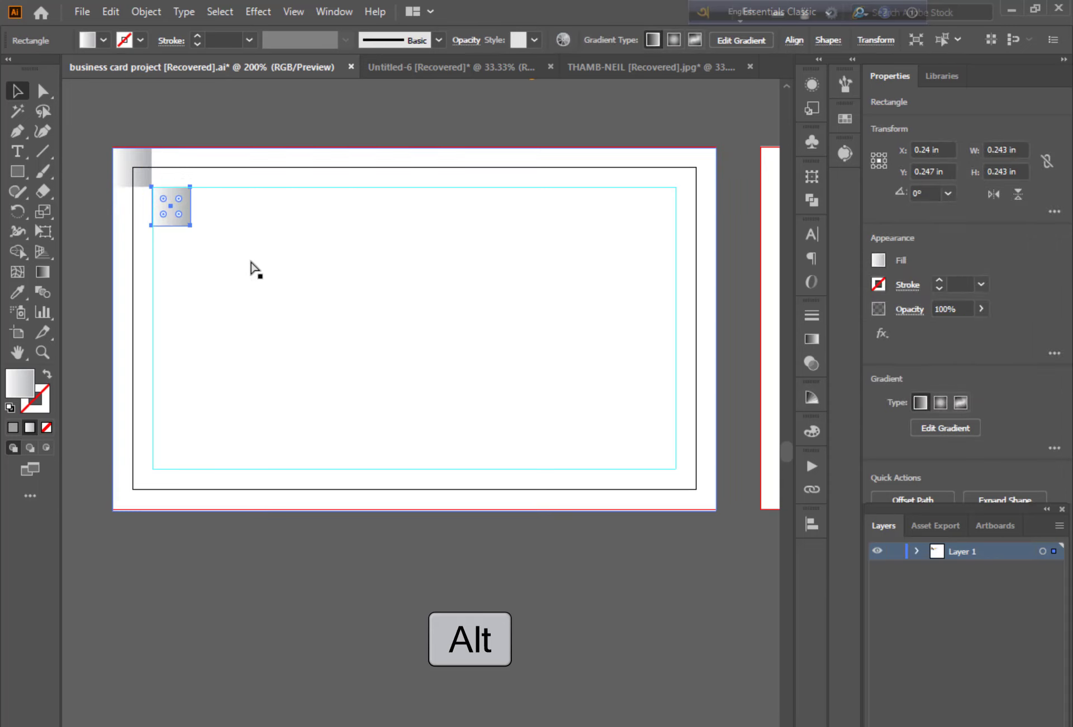
key("ctrl+d")
key("ctrl+d")
key("ctrl+d")
key("ctrl+d")
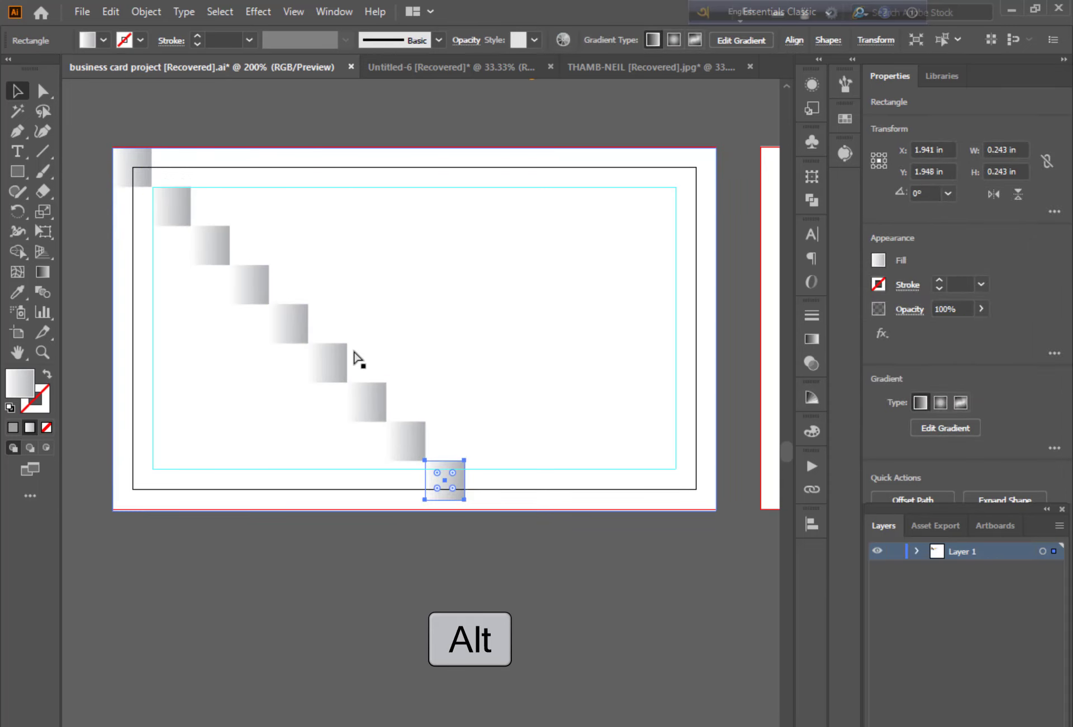
key("ctrl+d")
key("ctrl+d")
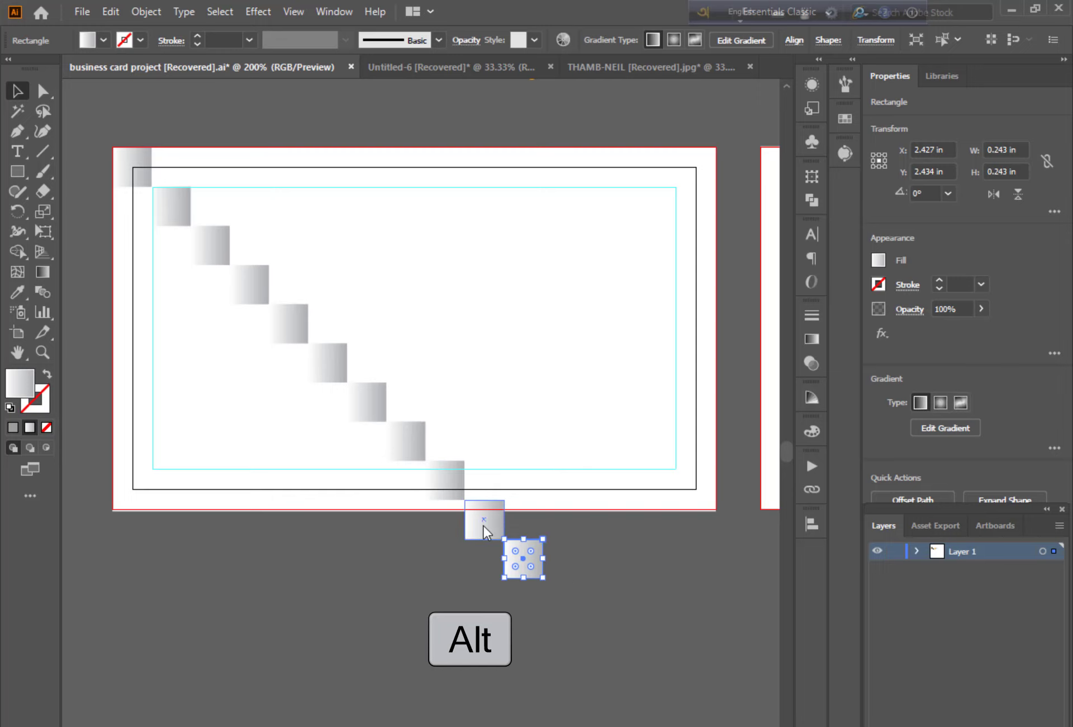
Step: Select all eleven diagonal squares and group them
left_click(484, 526, "shift")
left_click(445, 480, "shift")
left_click(405, 441, "shift")
left_click(367, 400, "shift")
left_click(326, 361, "shift")
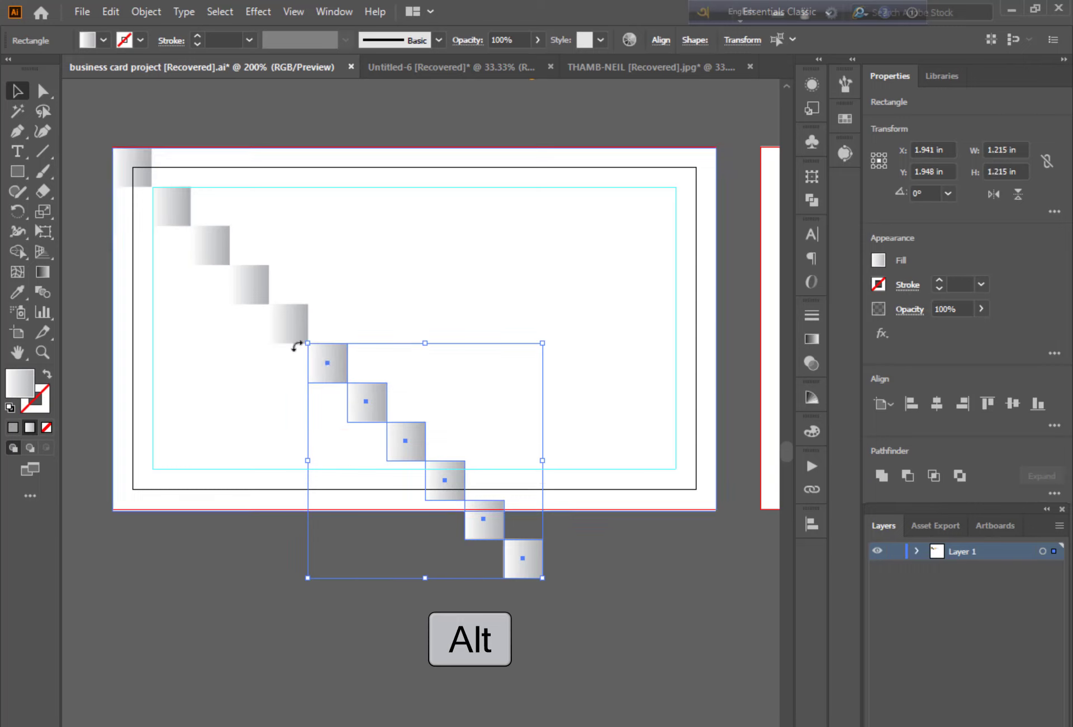
left_click(289, 323, "shift")
left_click(249, 284, "shift")
left_click(210, 245, "shift")
left_click(171, 206, "shift")
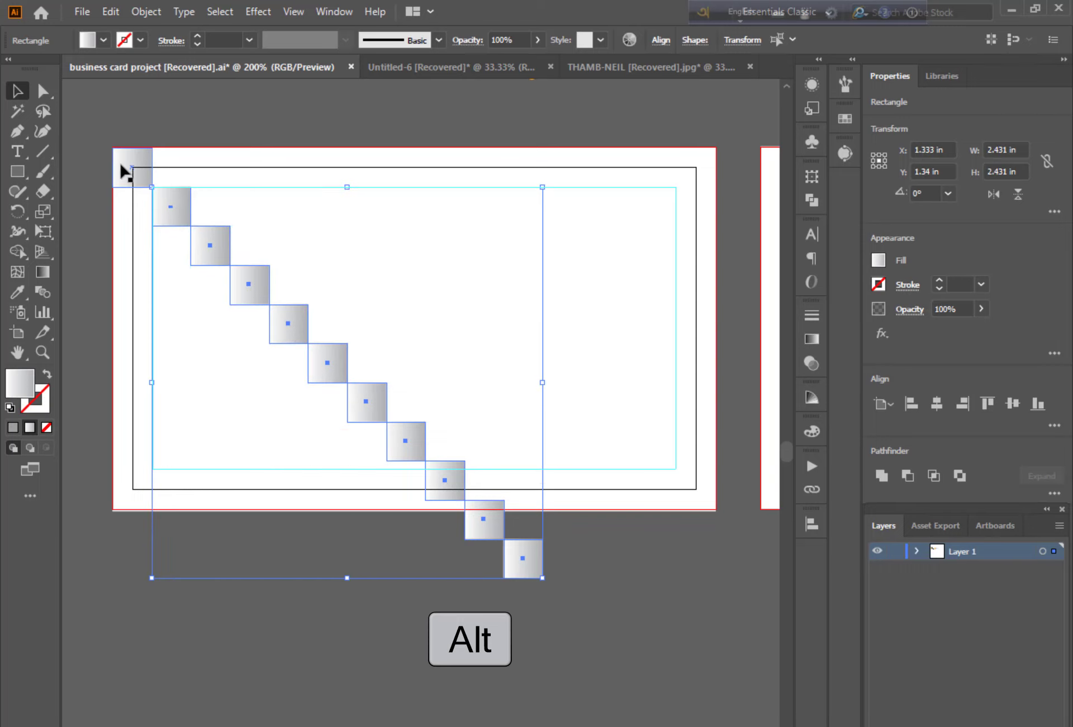
left_click(124, 172, "shift")
key("ctrl+g")
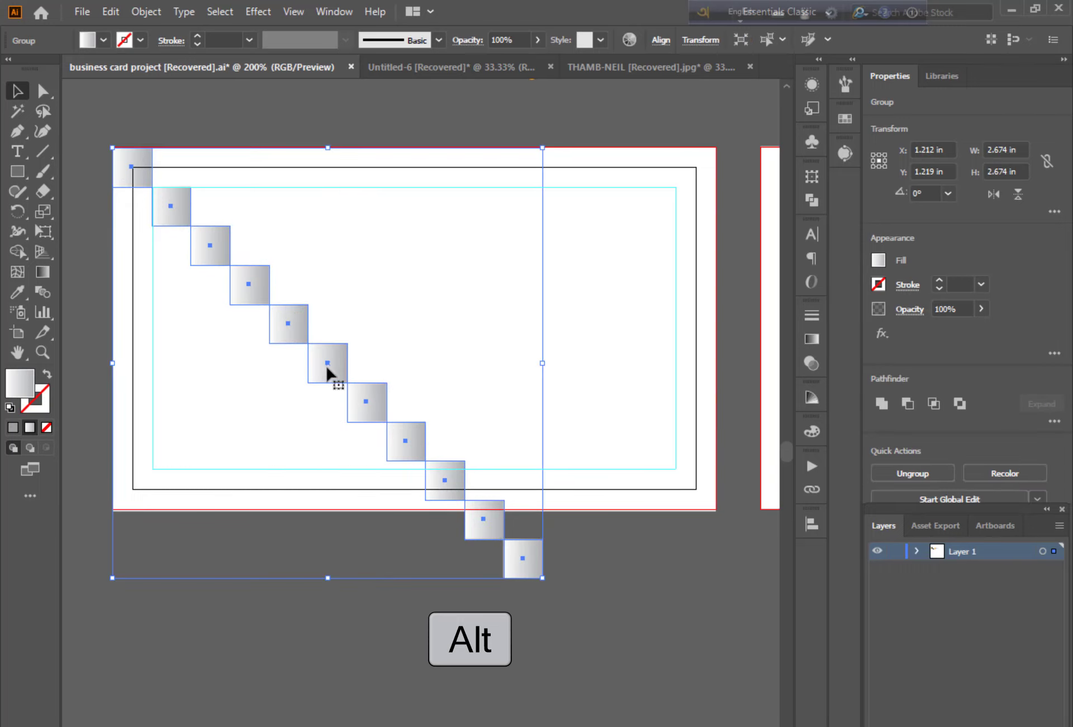
Step: Tile the card with offset copies of the diagonal group, down-left and then rightward
mouse_move(327, 363)
left_mouse_down()
mouse_move(140, 487)
mouse_move(180, 441)
left_mouse_up()
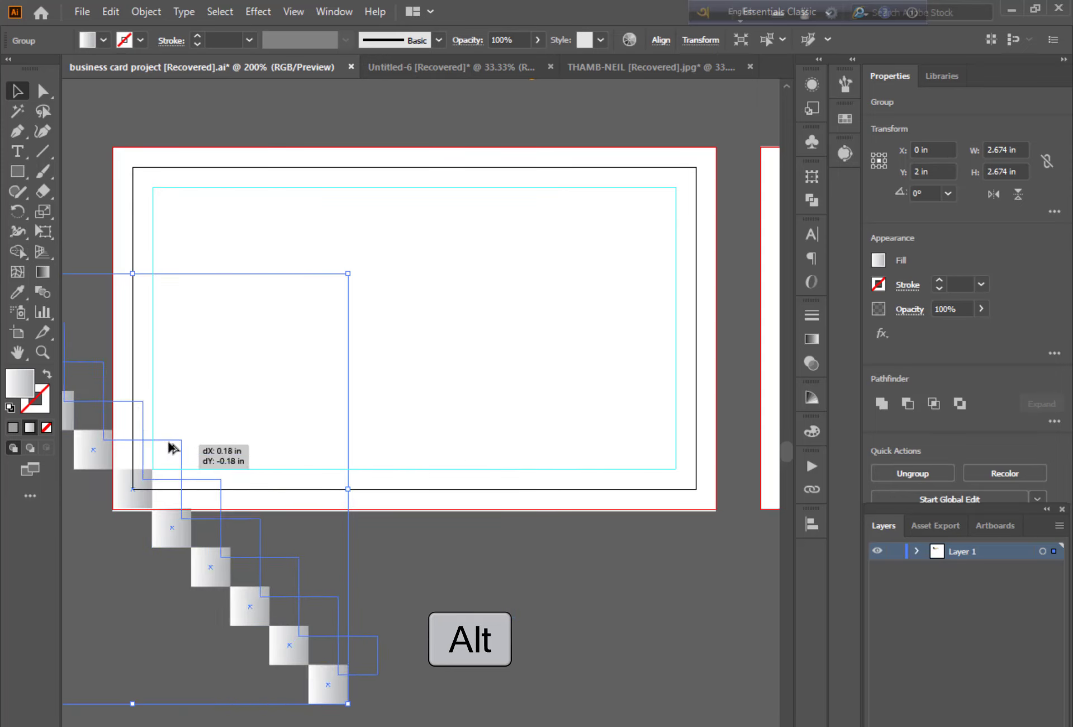
key("ctrl+d")
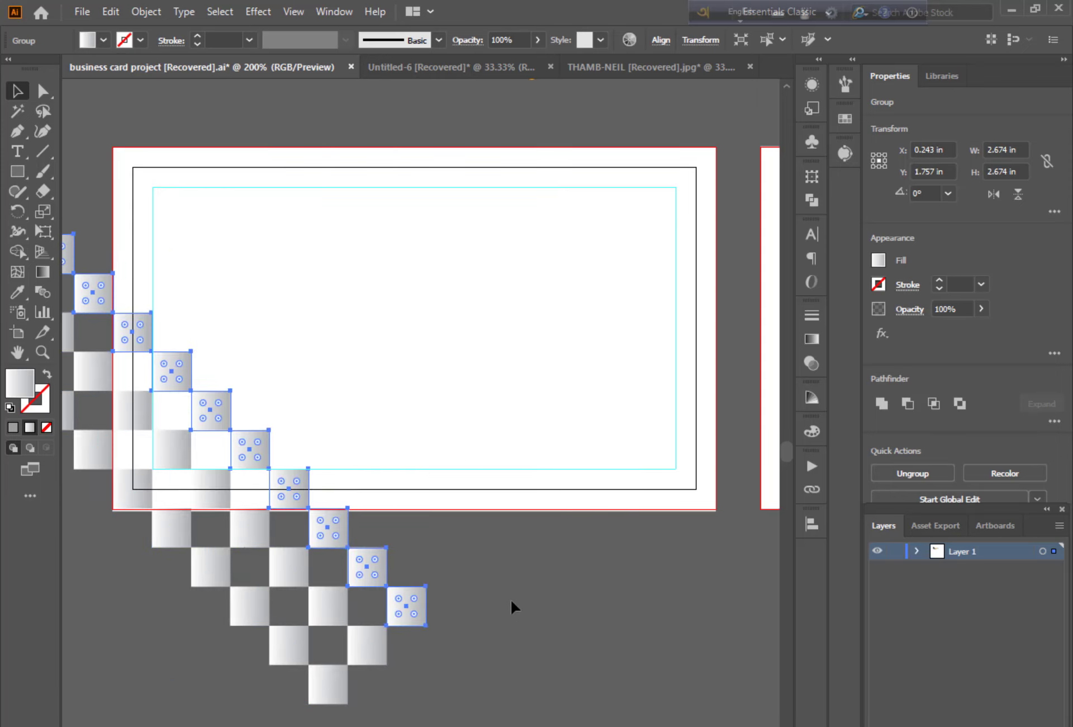
key("ctrl+d")
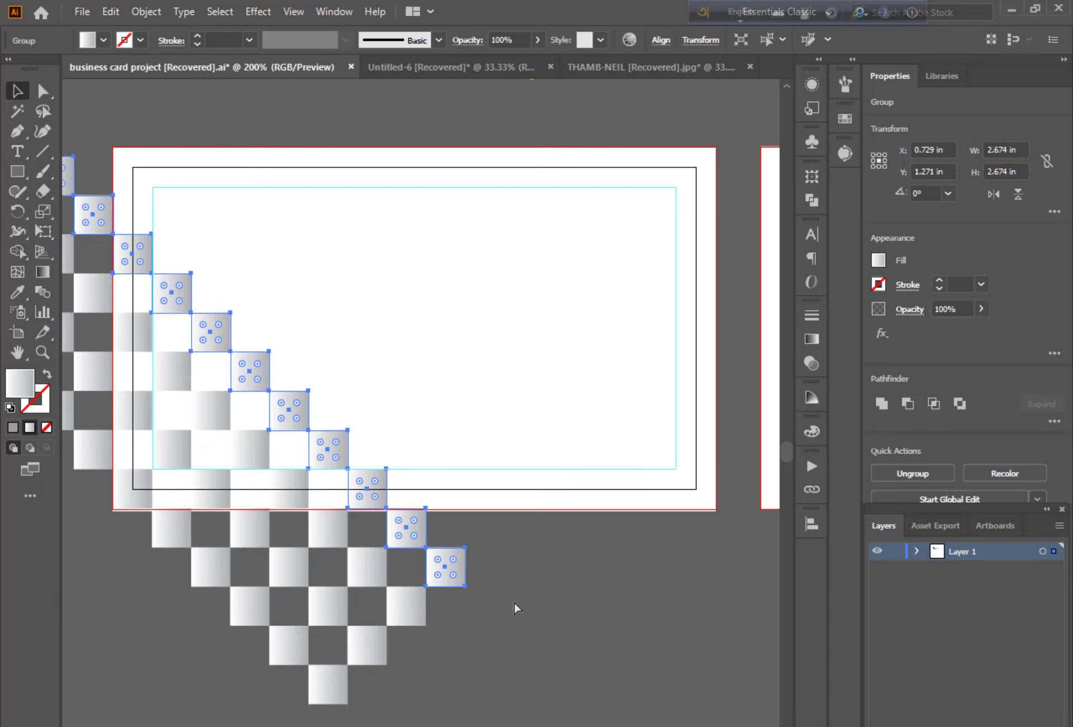
key("ctrl+d")
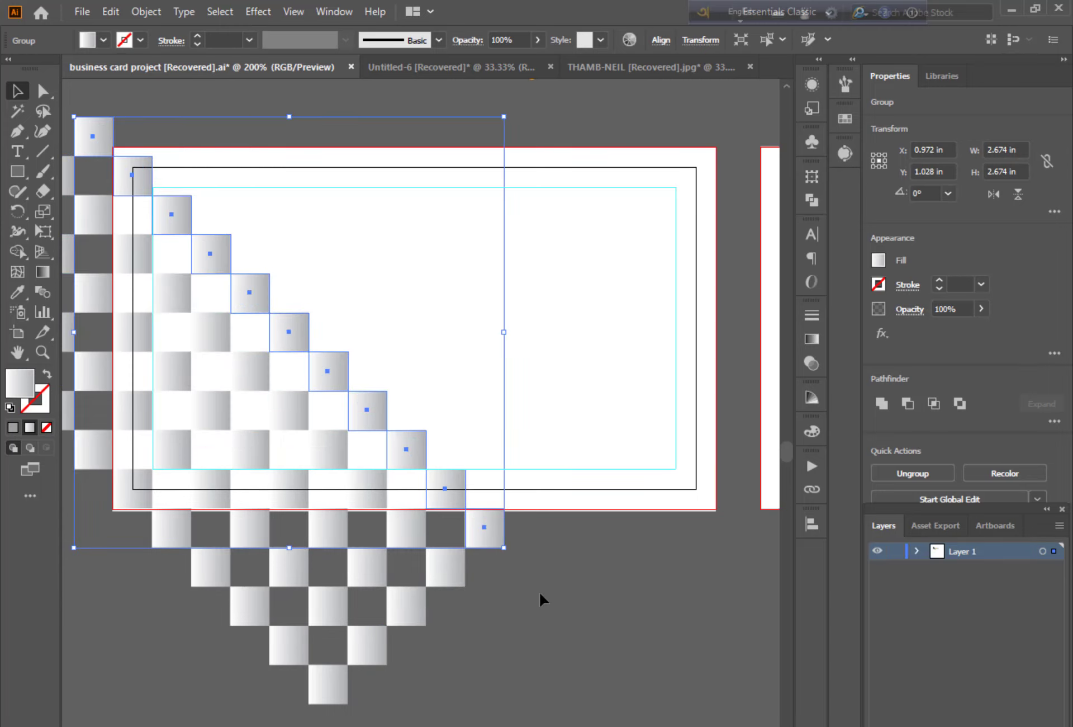
left_click(568, 588)
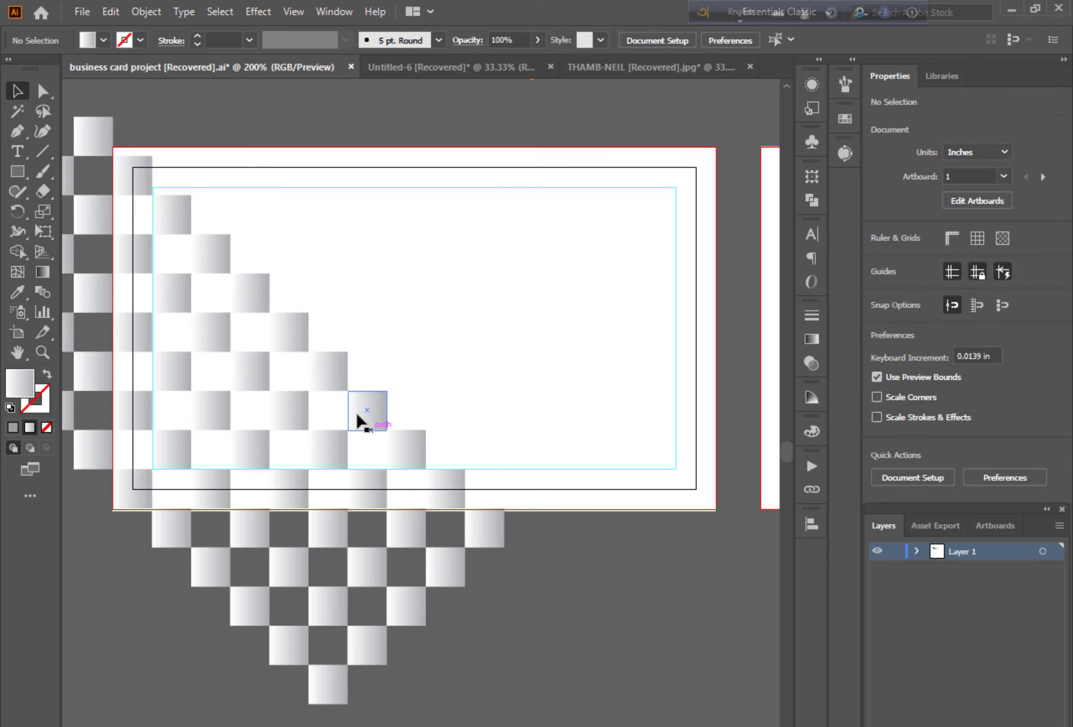
left_click_drag(332, 374, 408, 373)
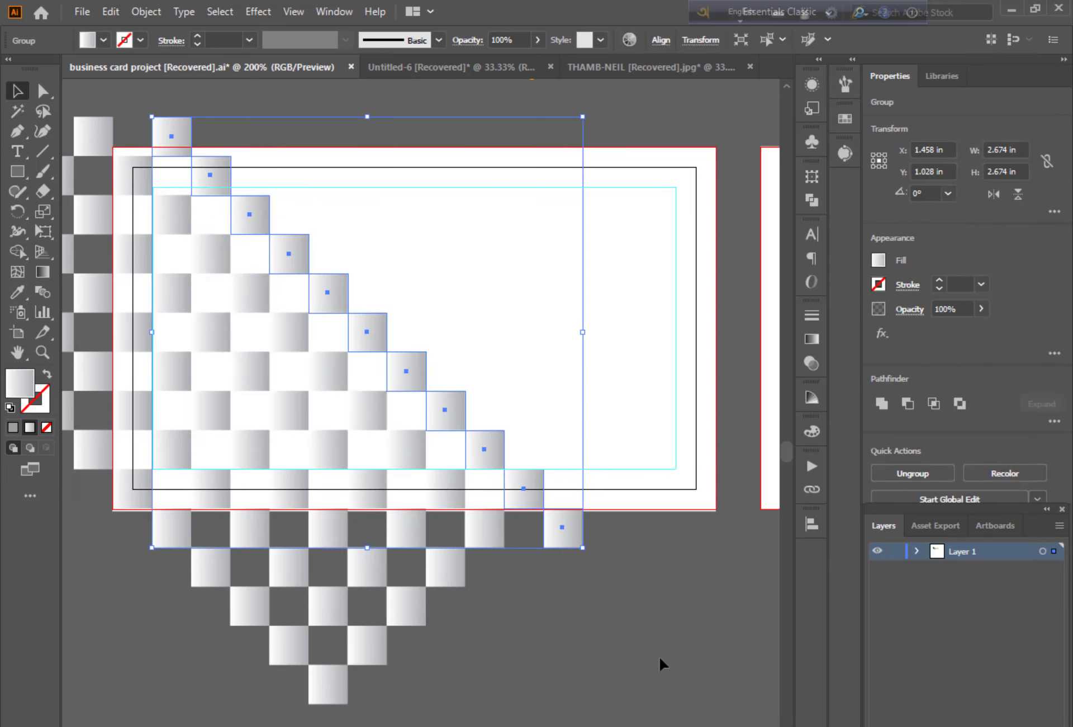
key("ctrl+d")
key("ctrl+d")
key("ctrl+d")
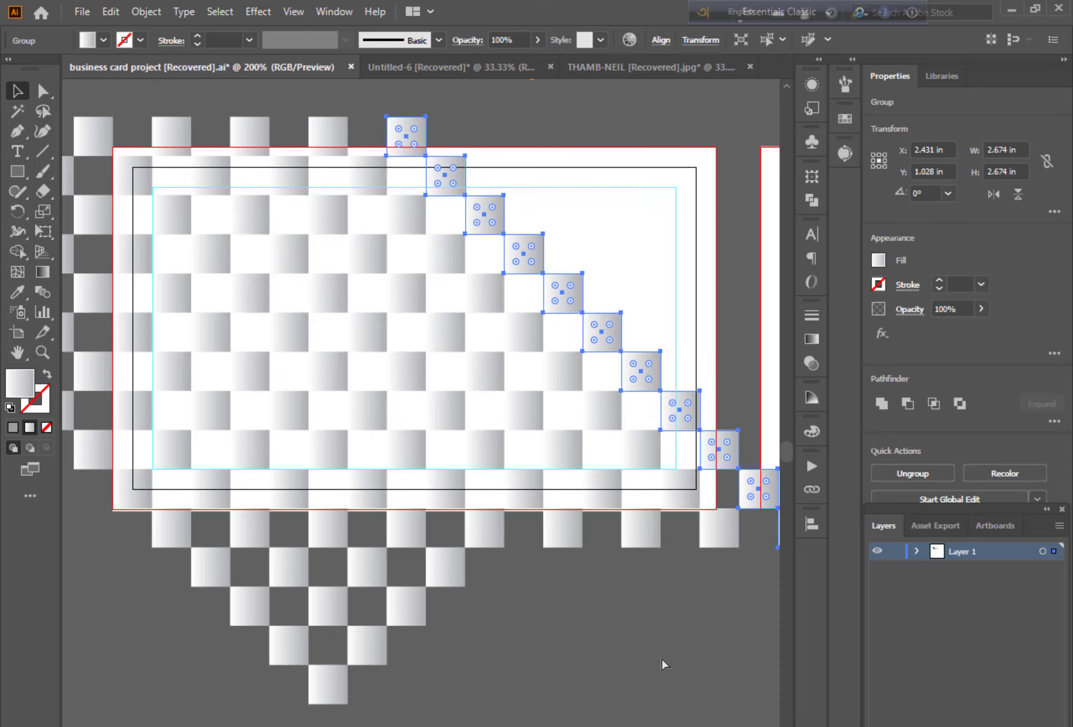
key("ctrl+d")
key("ctrl+d")
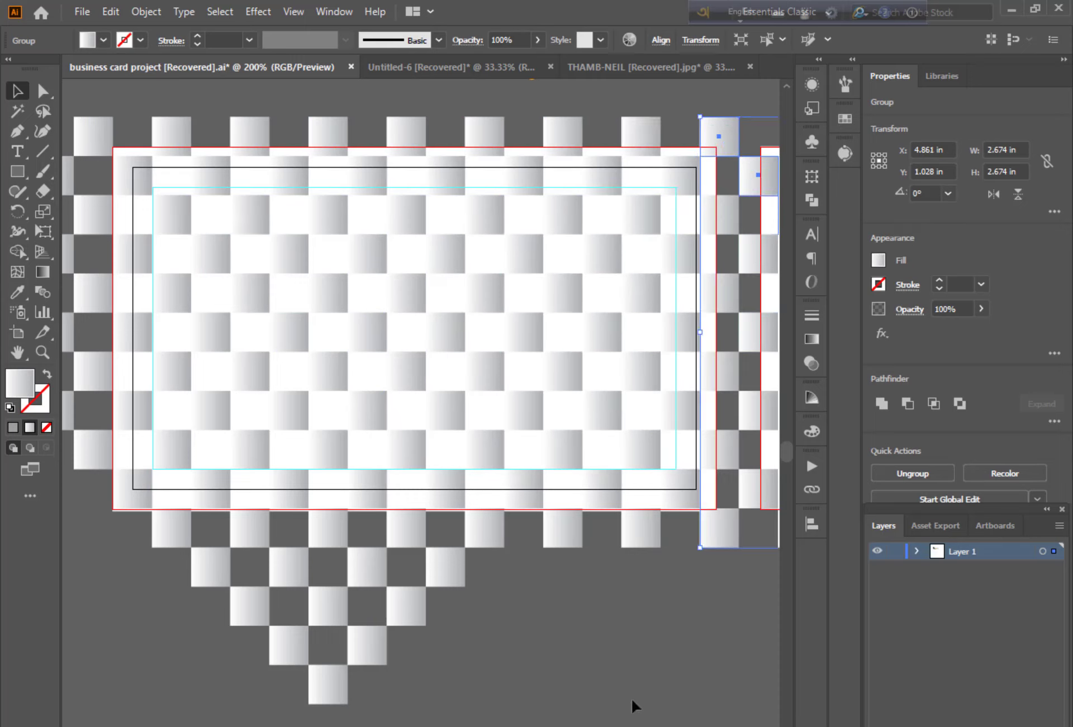
Step: Draw a 3.747 × 2.247 in rectangle covering the whole card artboard
left_click(578, 653)
left_click(17, 171)
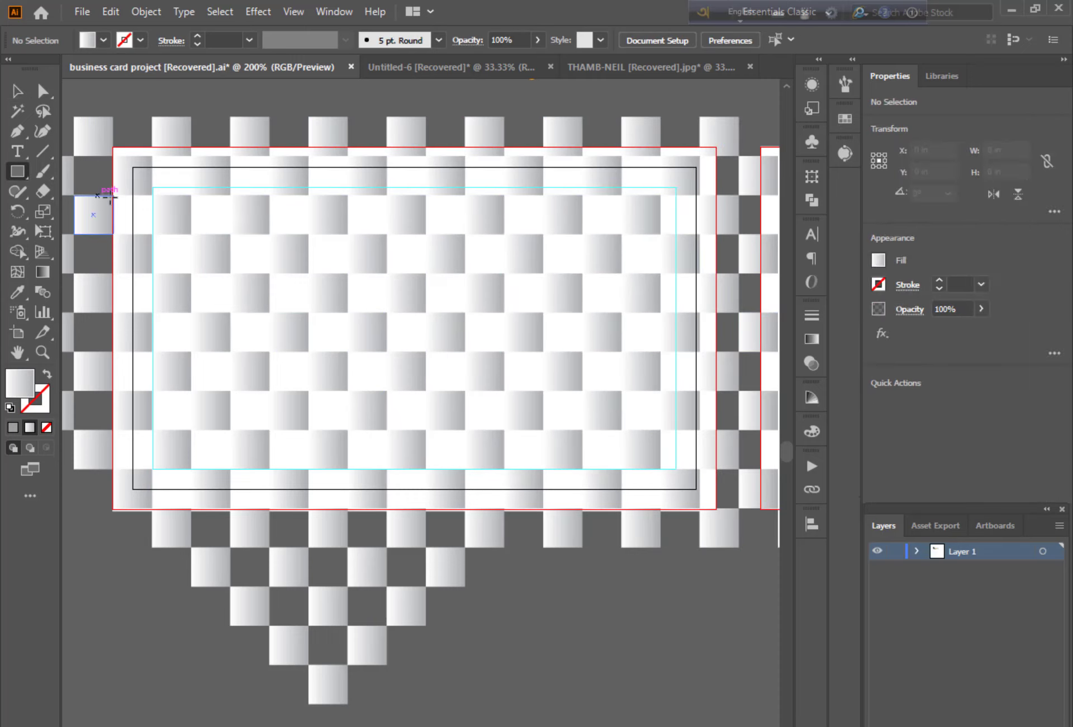
mouse_move(112, 147)
left_mouse_down()
mouse_move(727, 508)
mouse_move(716, 508)
left_mouse_up()
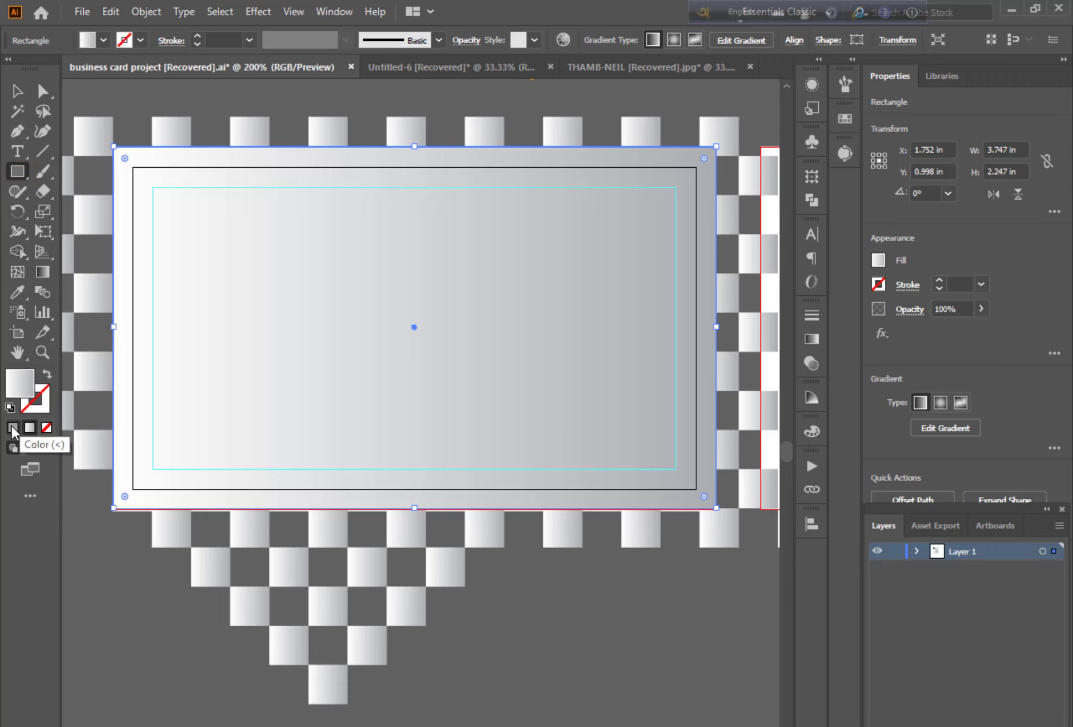
Step: Give the covering rectangle a solid fill, clip the checkerboard to it, and bring the second artboard into view
left_click(13, 427)
left_click(16, 91)
key("ctrl+7")
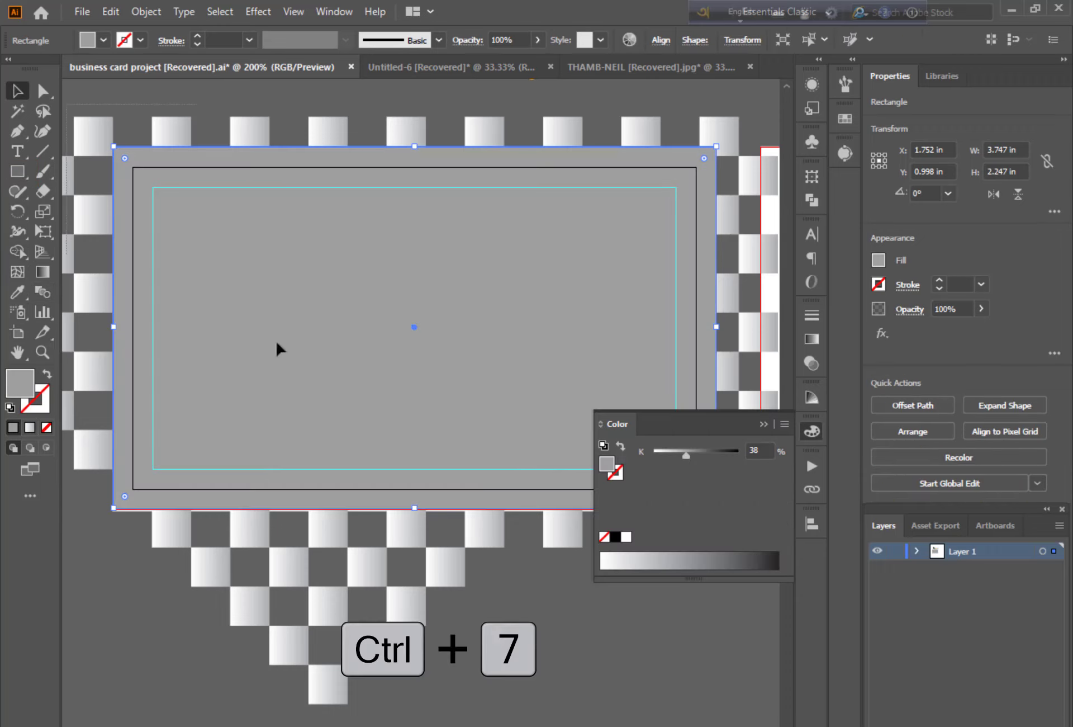
key("ctrl+a")
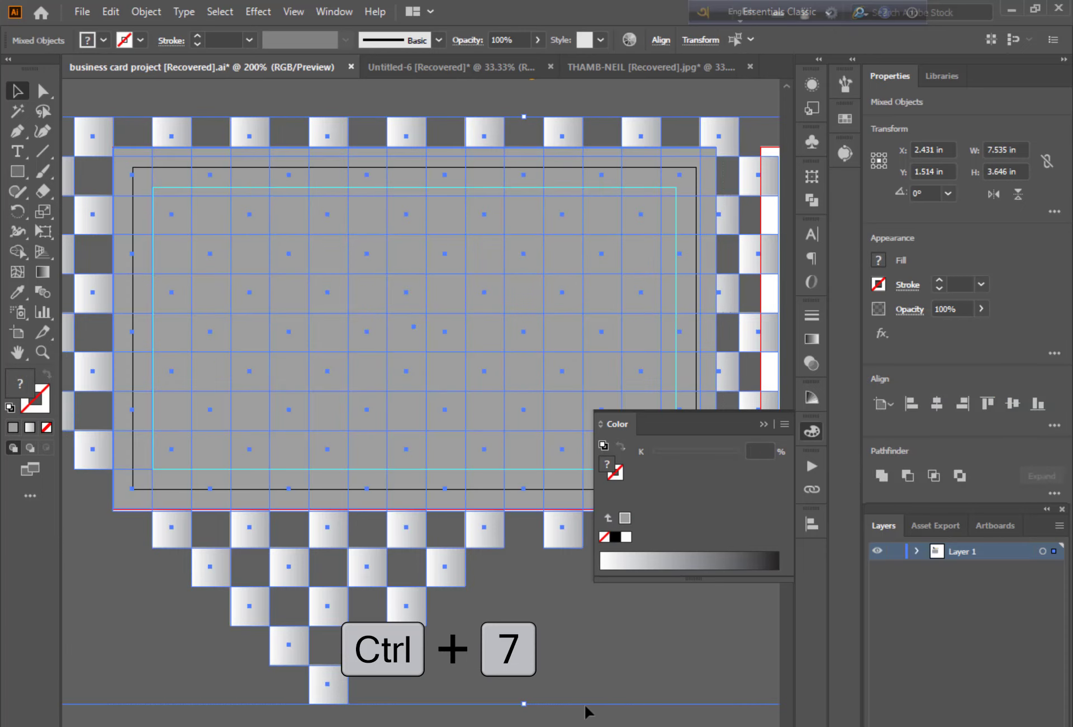
key("ctrl+7")
left_click(584, 703)
scroll(402, 594, "right", 5)
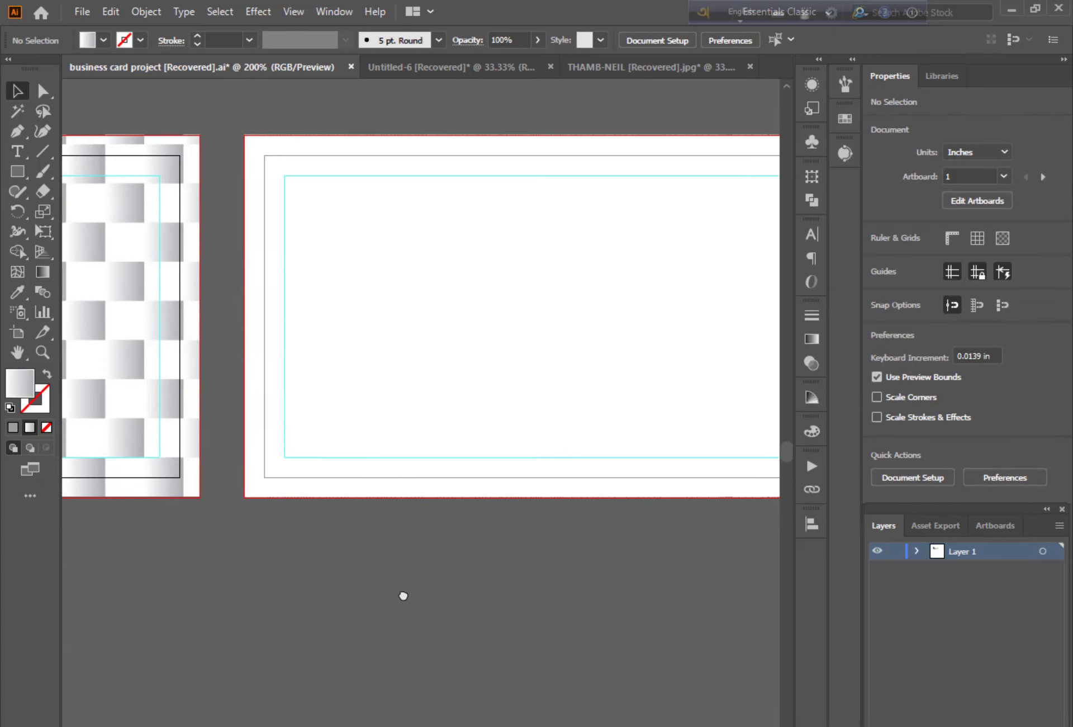
left_click_drag(87, 305, 736, 290)
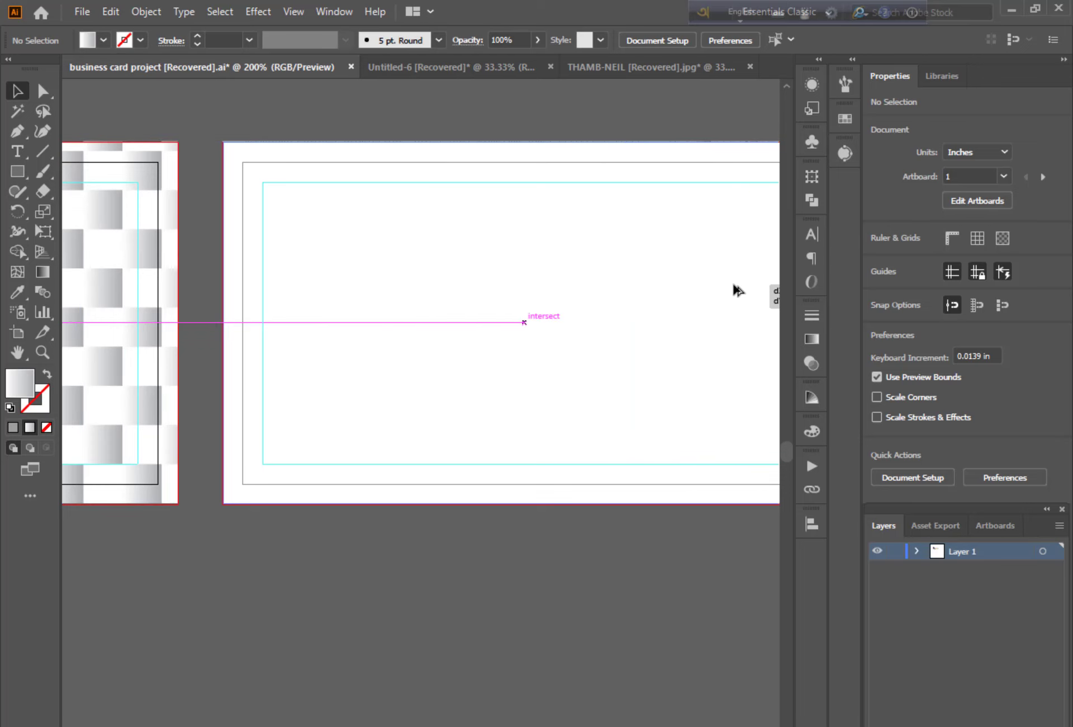
Step: Drop the clipped checkerboard copy onto the second artboard and pan back to the first card
left_click_drag(643, 422, 643, 422)
left_click(317, 542)
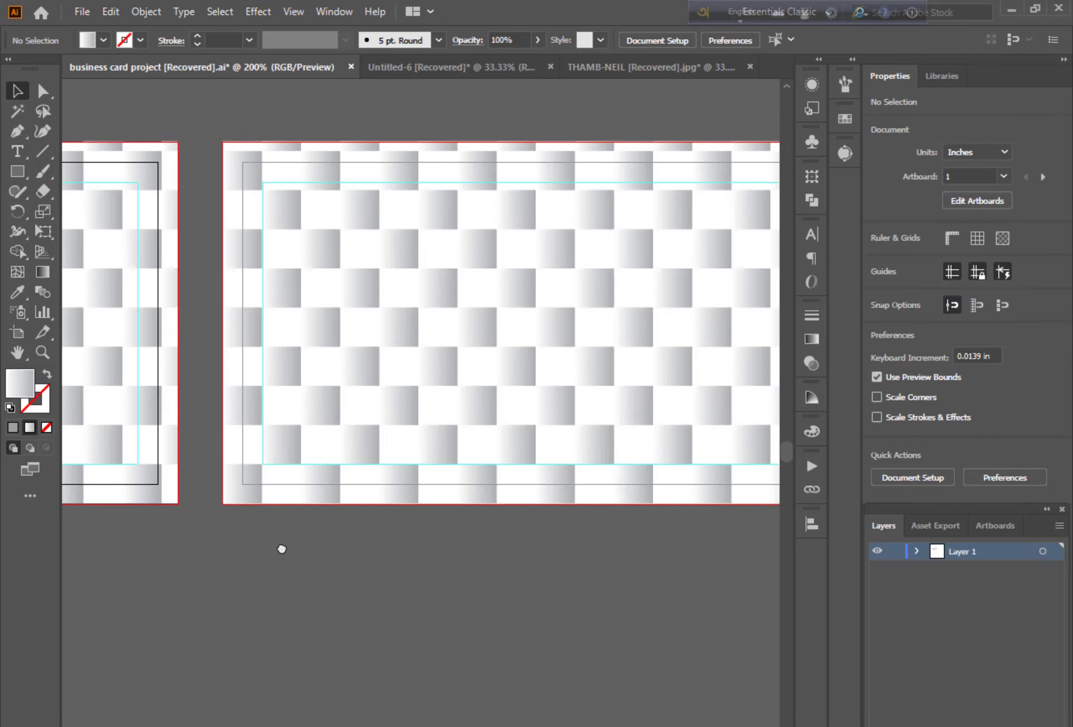
mouse_move(281, 548)
left_mouse_down()
mouse_move(211, 548)
mouse_move(716, 556)
mouse_move(472, 566)
mouse_move(458, 595)
mouse_move(472, 561)
left_mouse_up()
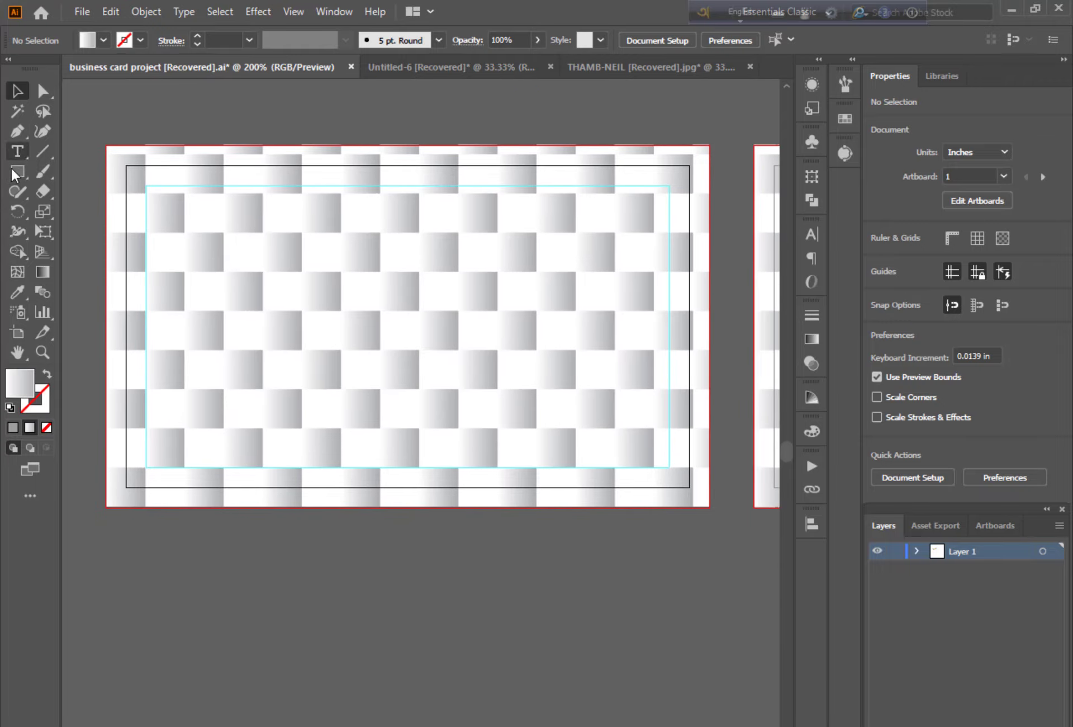
right_click(12, 167)
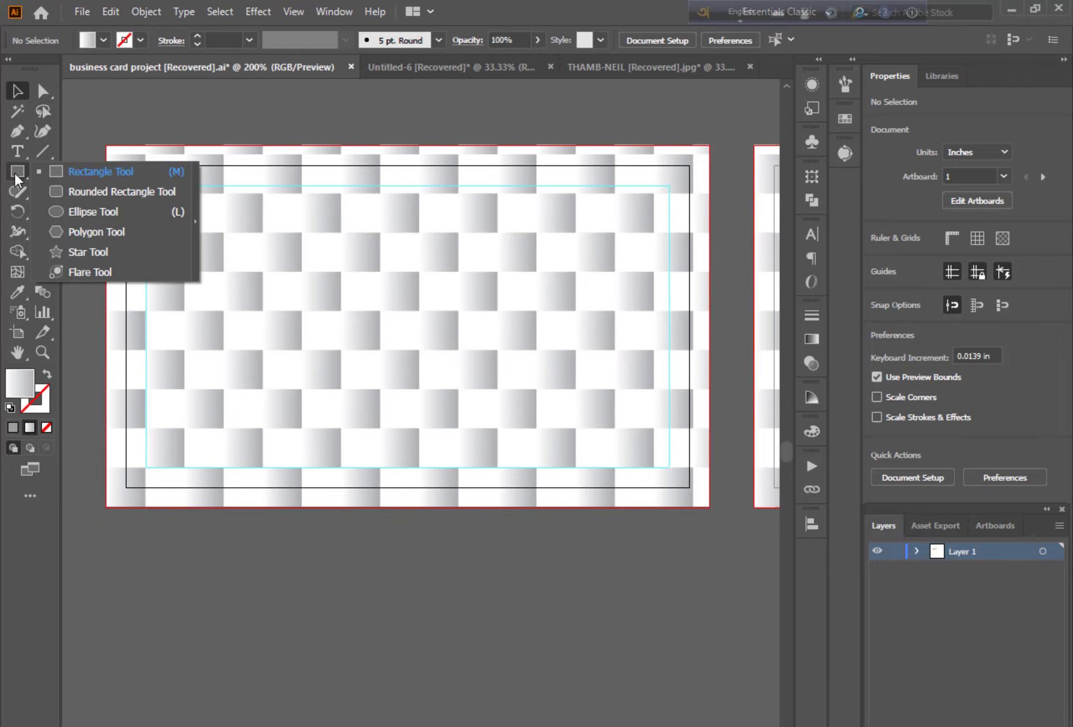
Step: Draw a 2.533 in circle and position it straddling the card's right edge at X 3.403, Y 1 in
left_click(76, 211)
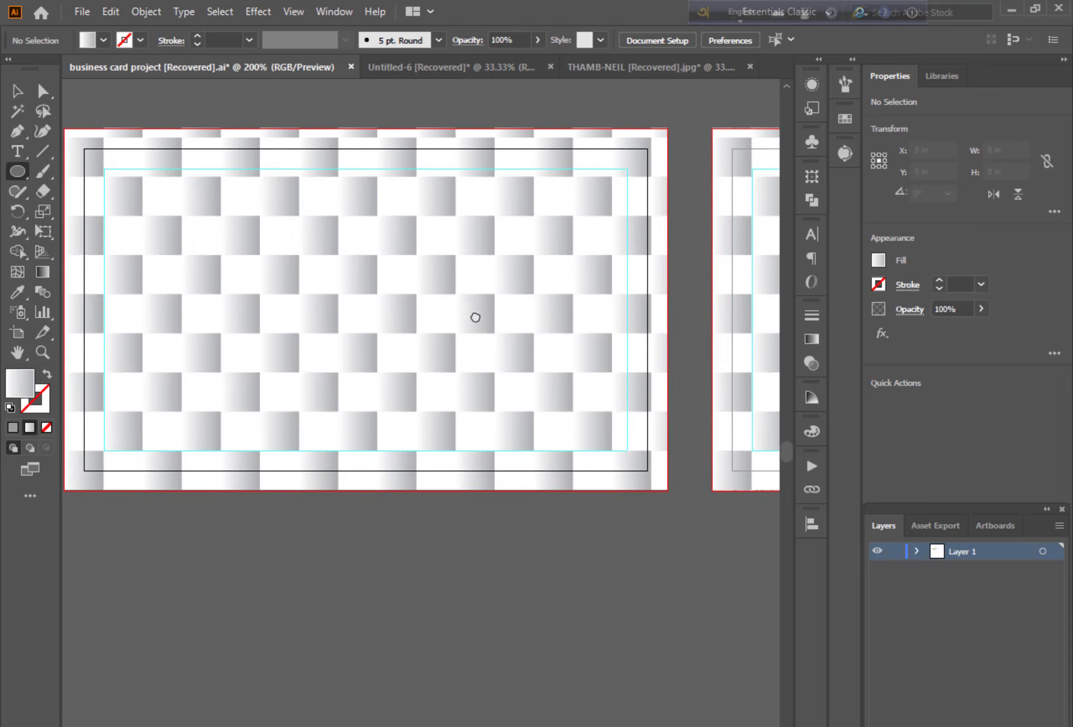
left_click_drag(430, 131, 542, 510)
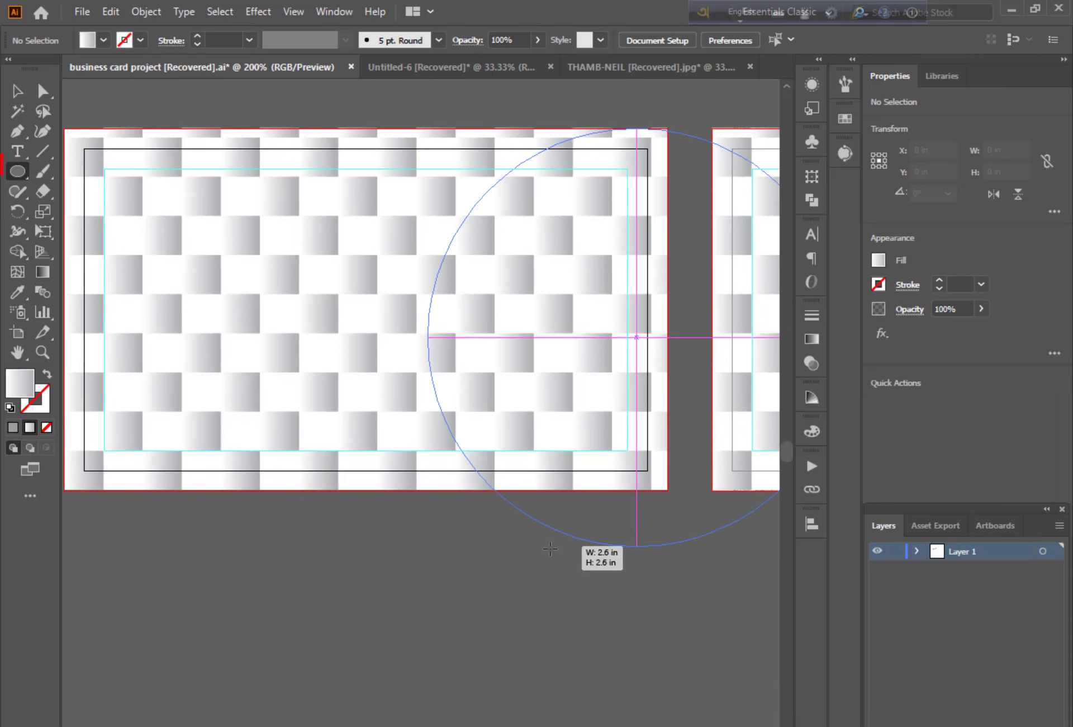
left_click_drag(541, 510, 559, 533)
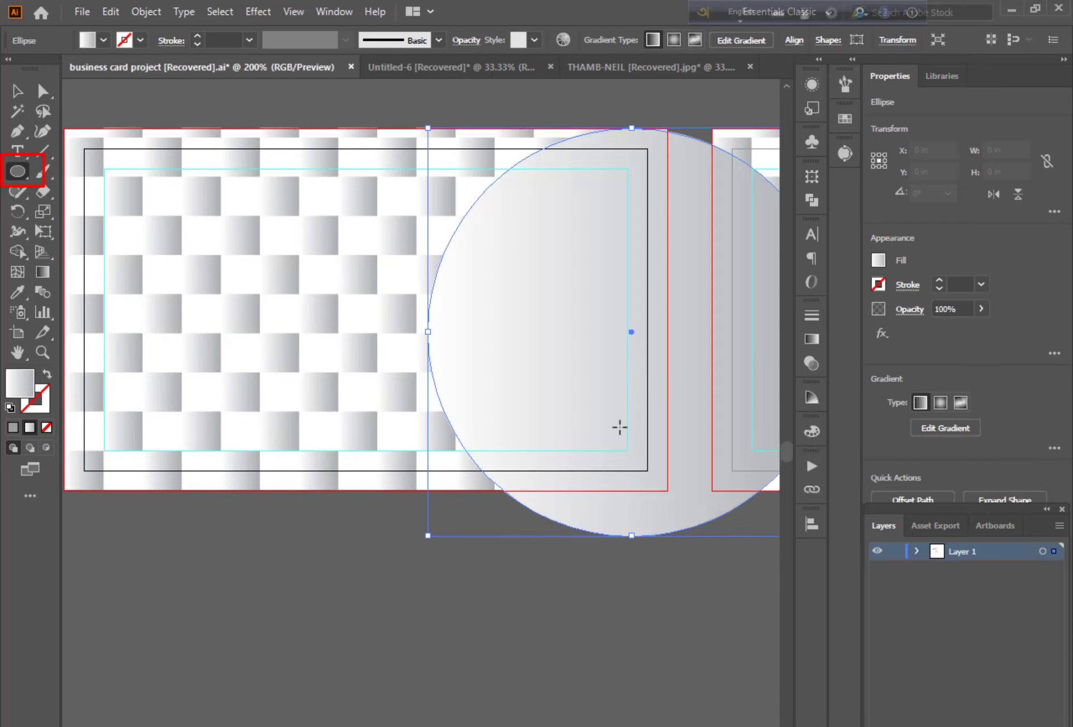
mouse_move(631, 333)
left_mouse_down()
mouse_move(655, 313)
mouse_move(630, 310)
left_mouse_up()
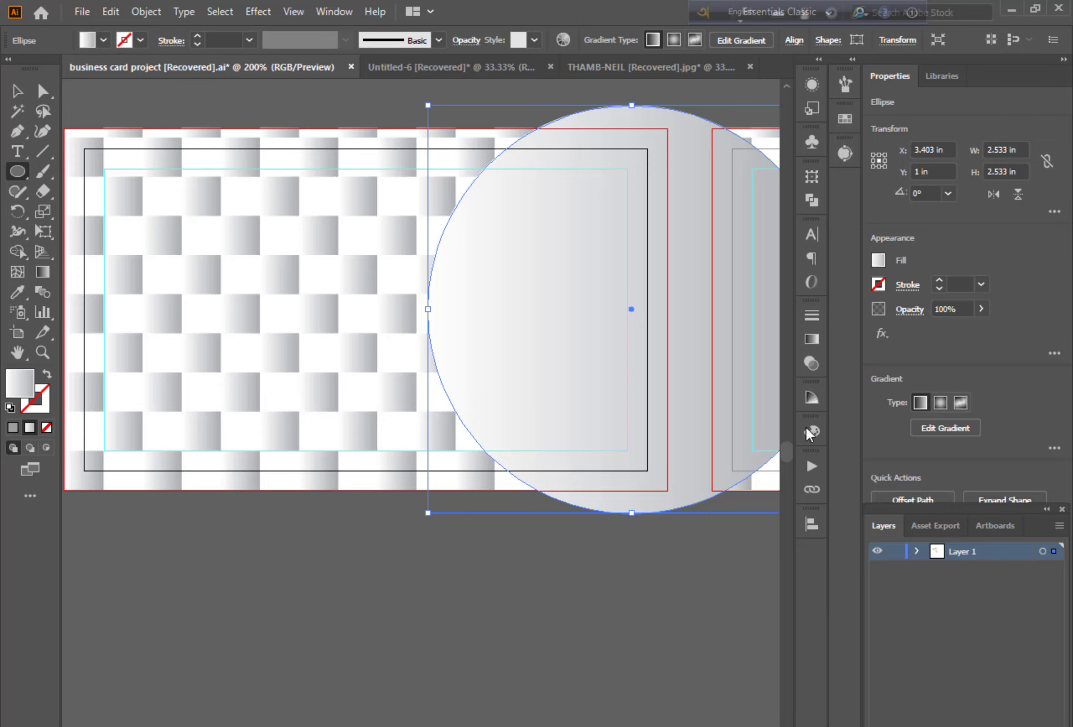
Step: Make both circle gradient stops red and draw a 3.736 × 2.247 in rectangle over the front card
left_click(811, 339)
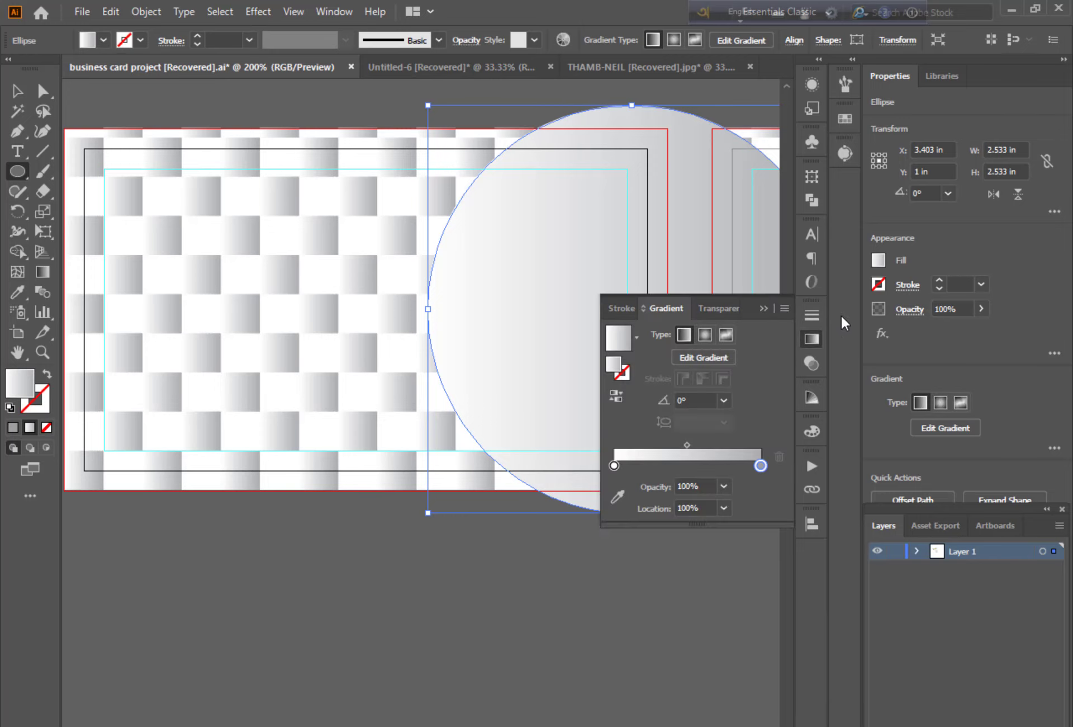
double_click(761, 464)
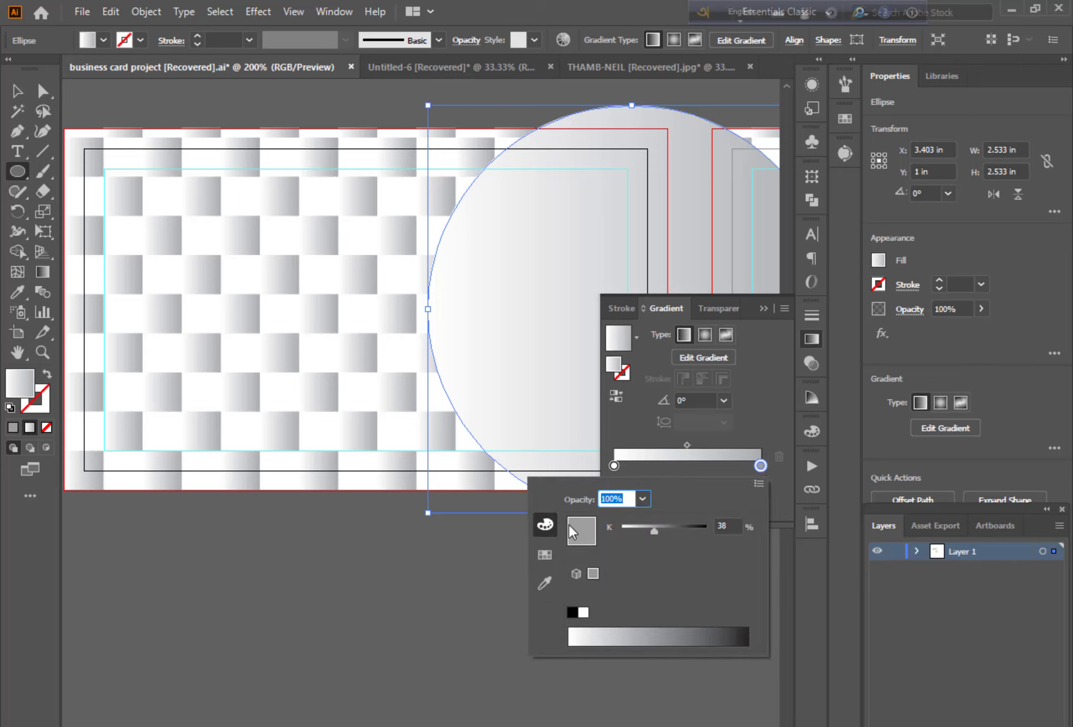
left_click(546, 554)
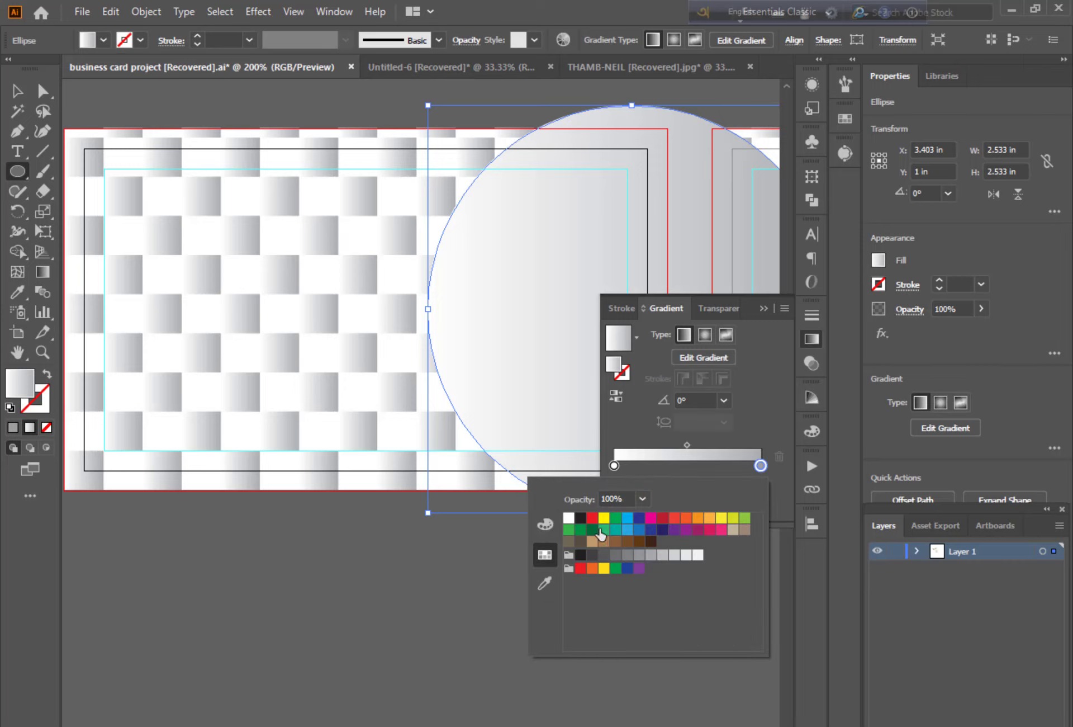
left_click(592, 518)
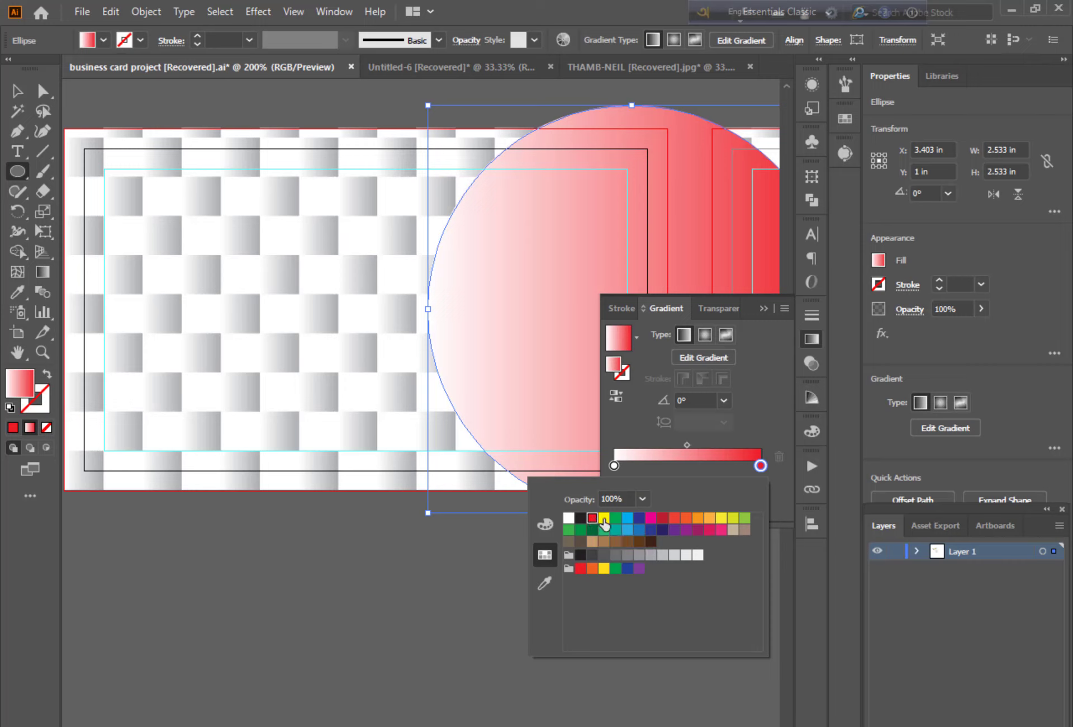
left_click(615, 464)
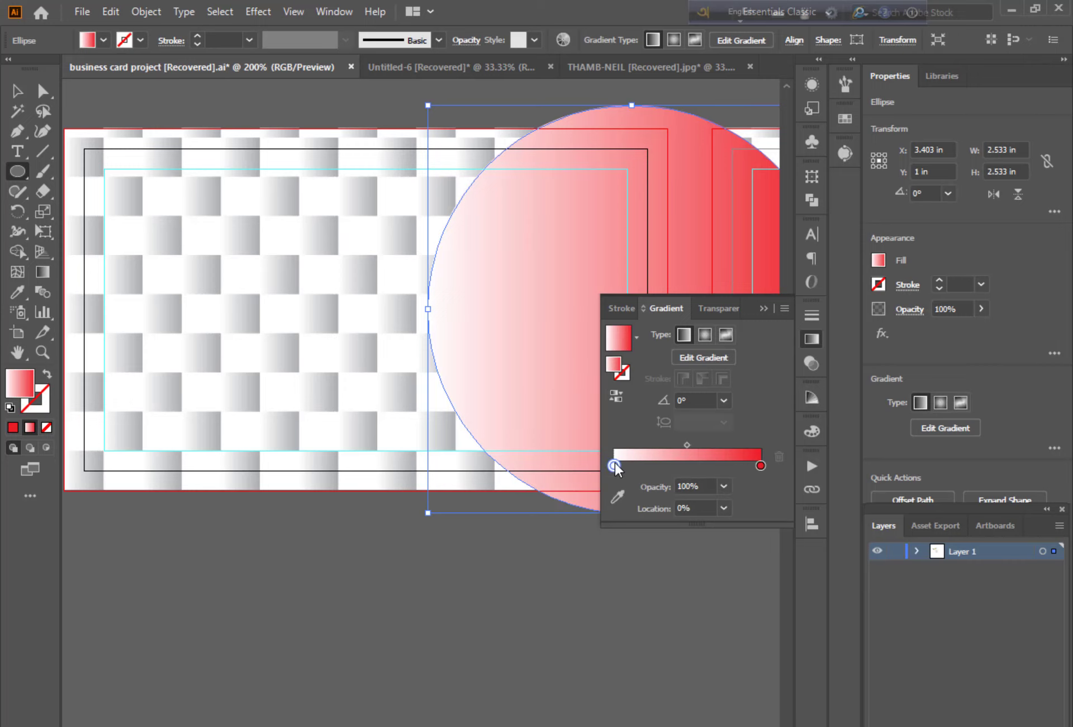
double_click(614, 464)
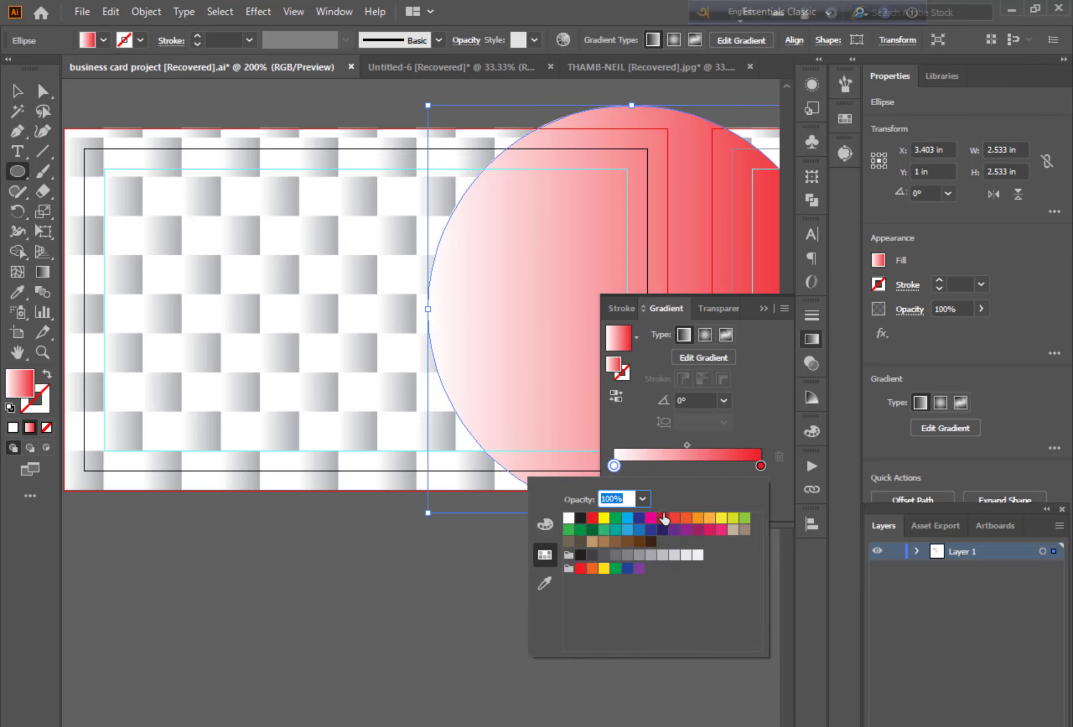
left_click(663, 518)
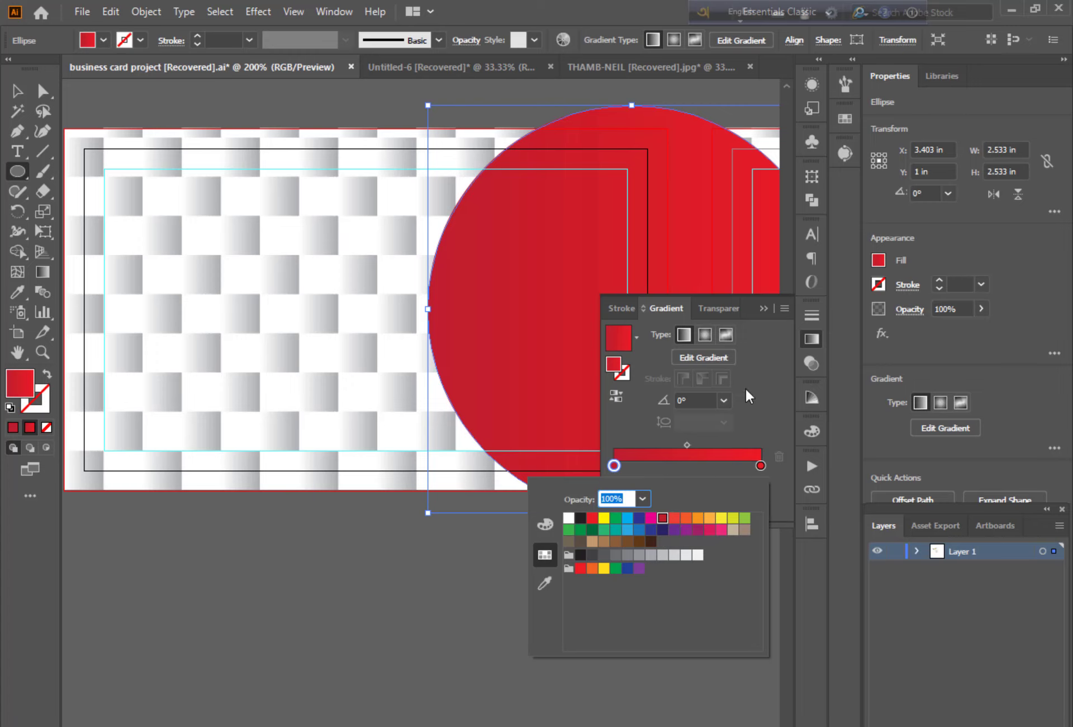
key("m")
left_click_drag(80, 127, 681, 488)
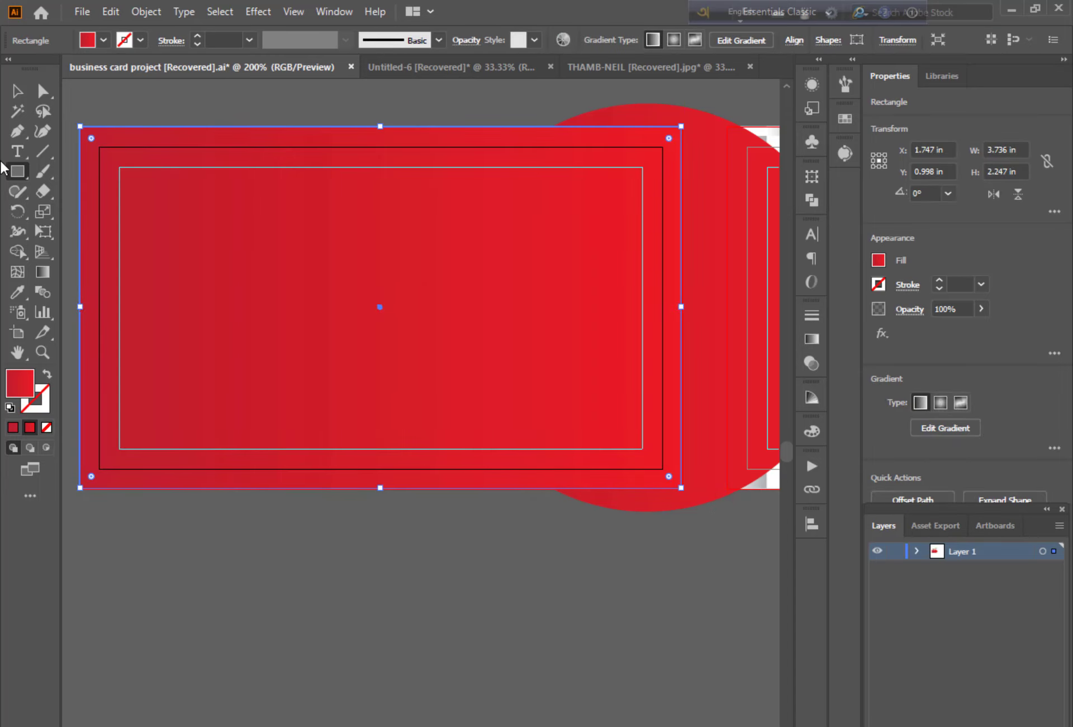
Step: Give the card rectangle a solid red fill and clip all front-card artwork to it
double_click(15, 90)
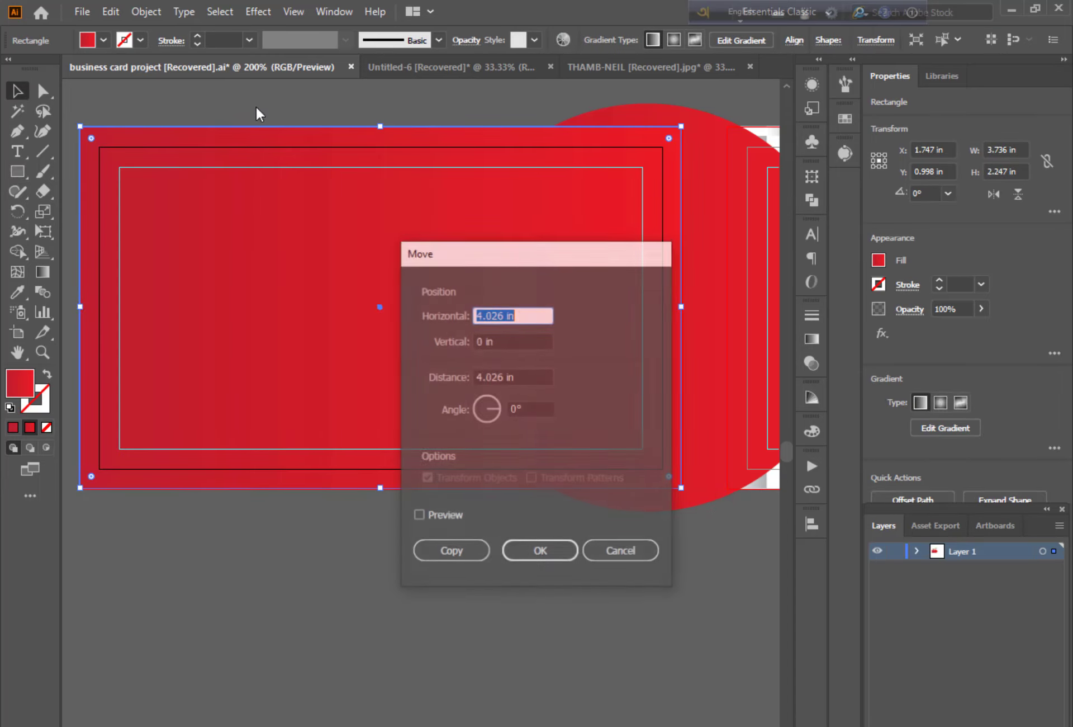
left_click(622, 558)
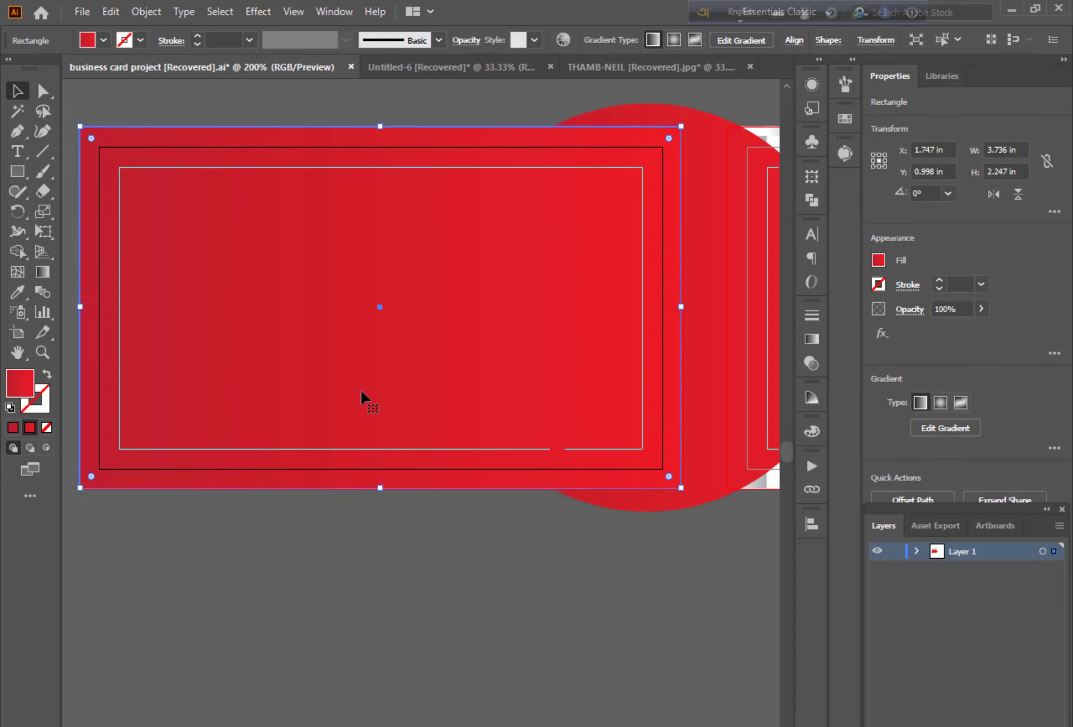
left_click(13, 427)
left_click(343, 553)
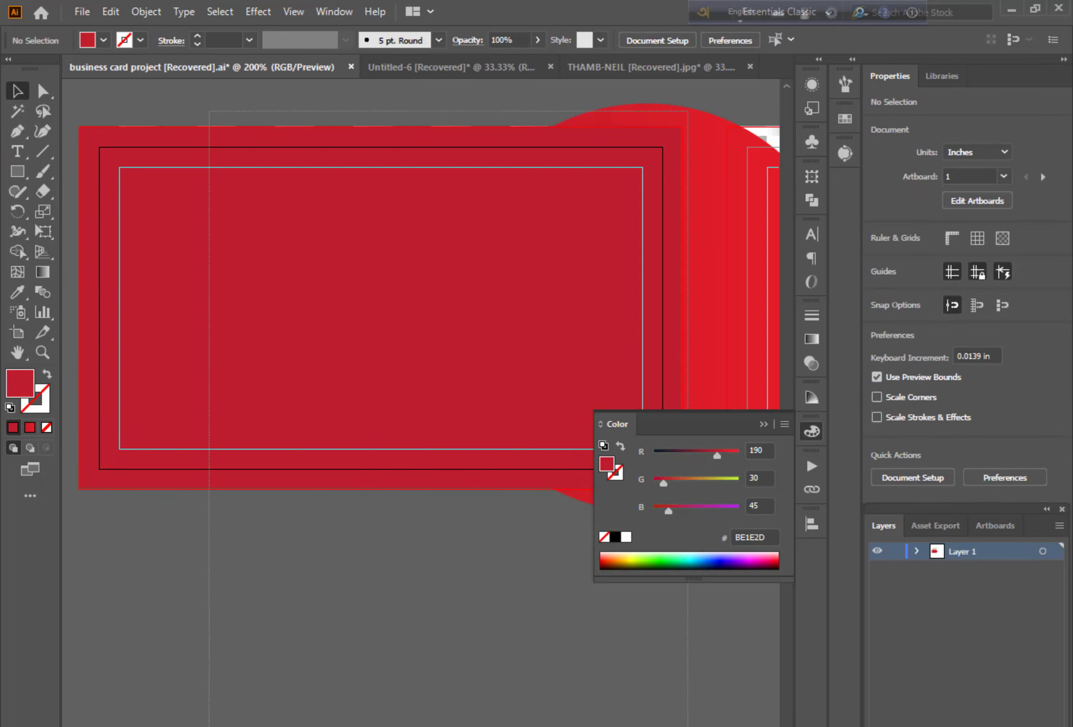
key("ctrl+a")
key("ctrl+7")
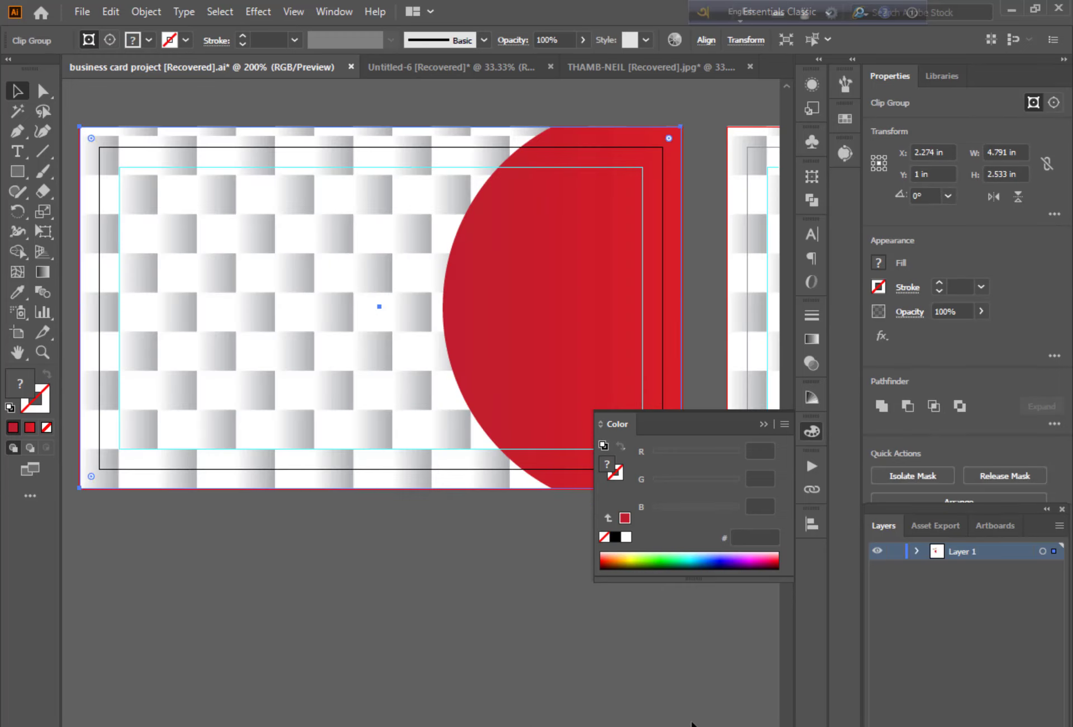
left_click(679, 710)
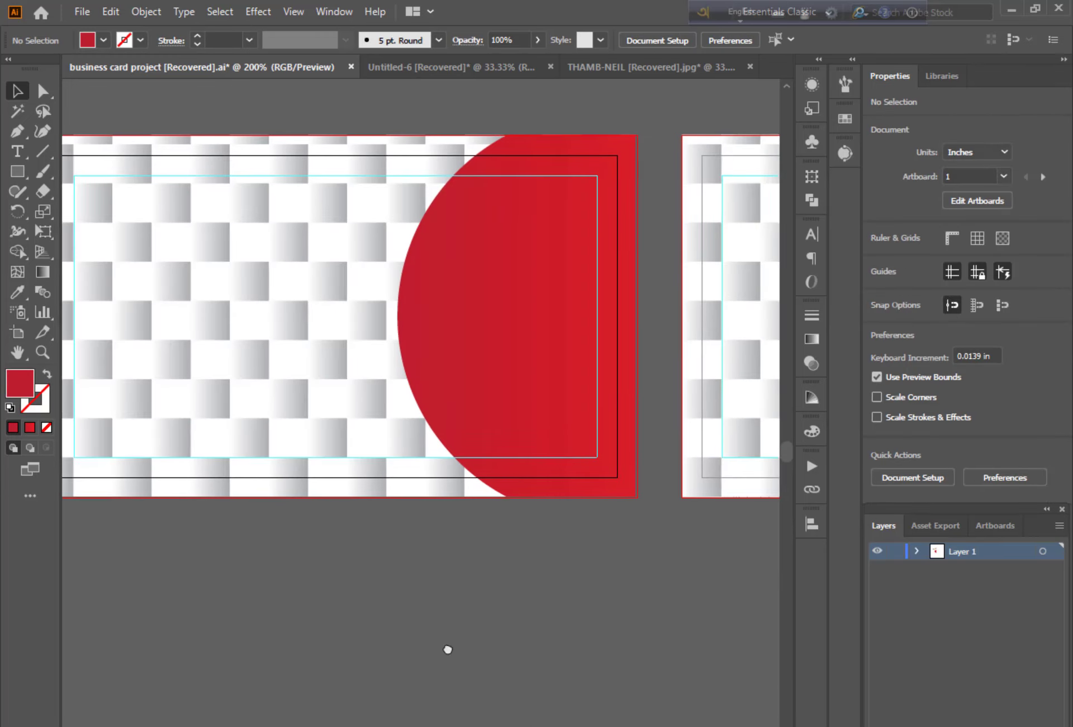
Step: Move the contact details block into the card's lower-left corner
scroll(485, 651, "up", 2)
left_click_drag(263, 125, 328, 706)
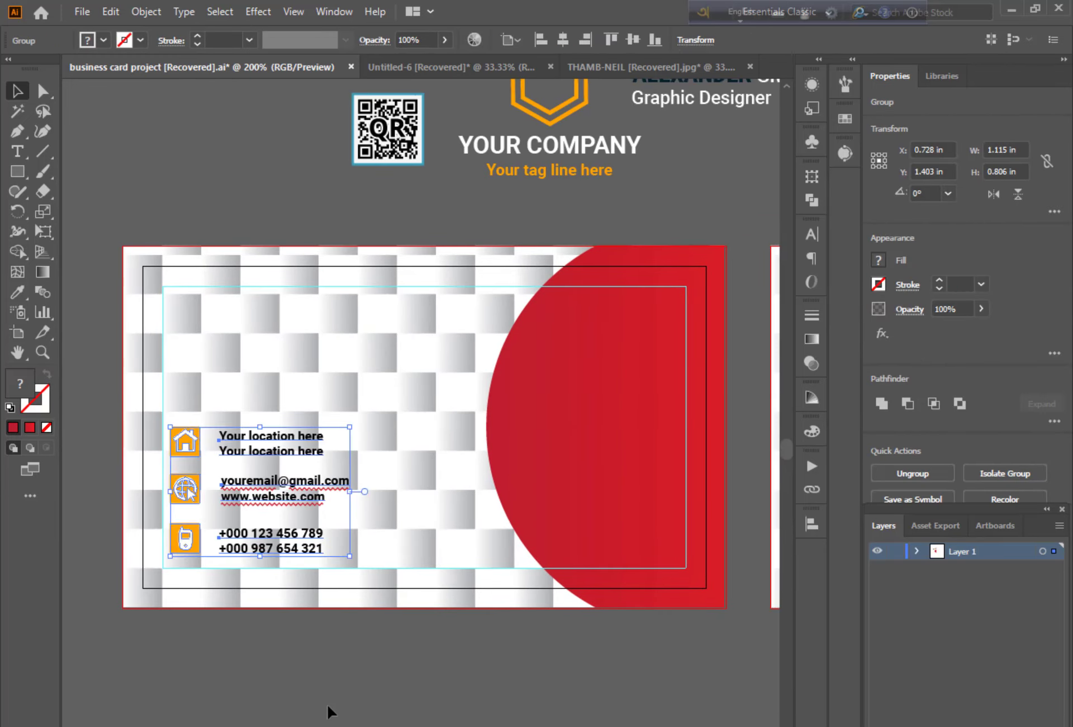
left_click(413, 691)
key("ctrl+plus")
left_click_drag(168, 497, 153, 528)
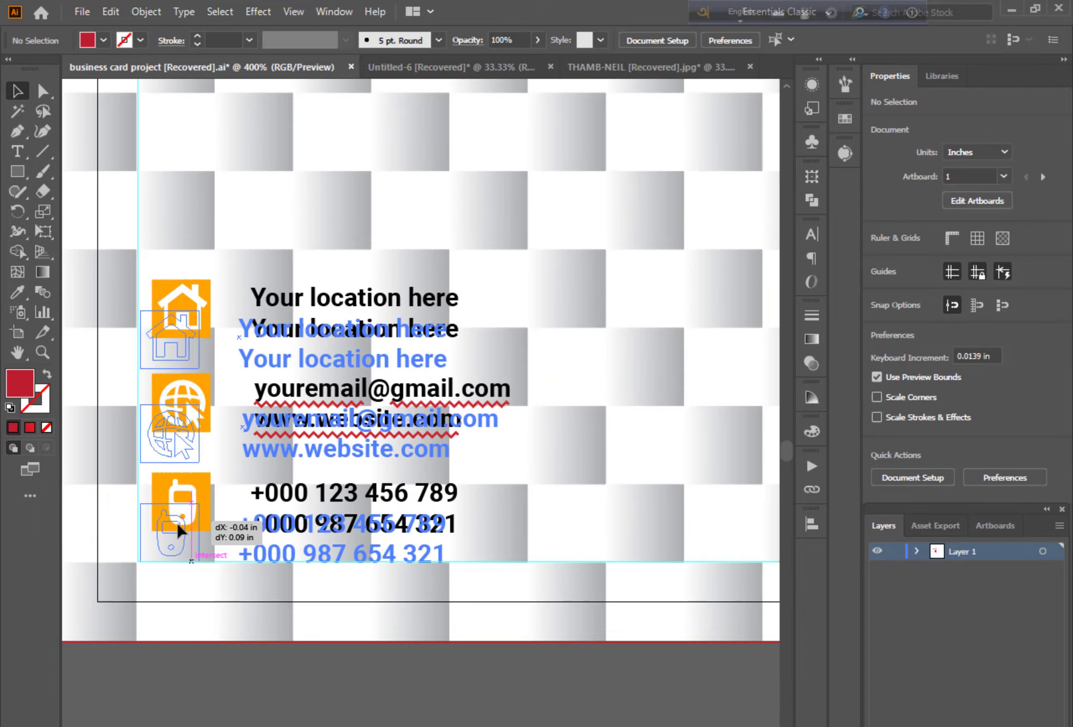
Step: Recolour the orange contact icon squares red by sampling the red circle
left_click(156, 319)
left_click(192, 511, "shift")
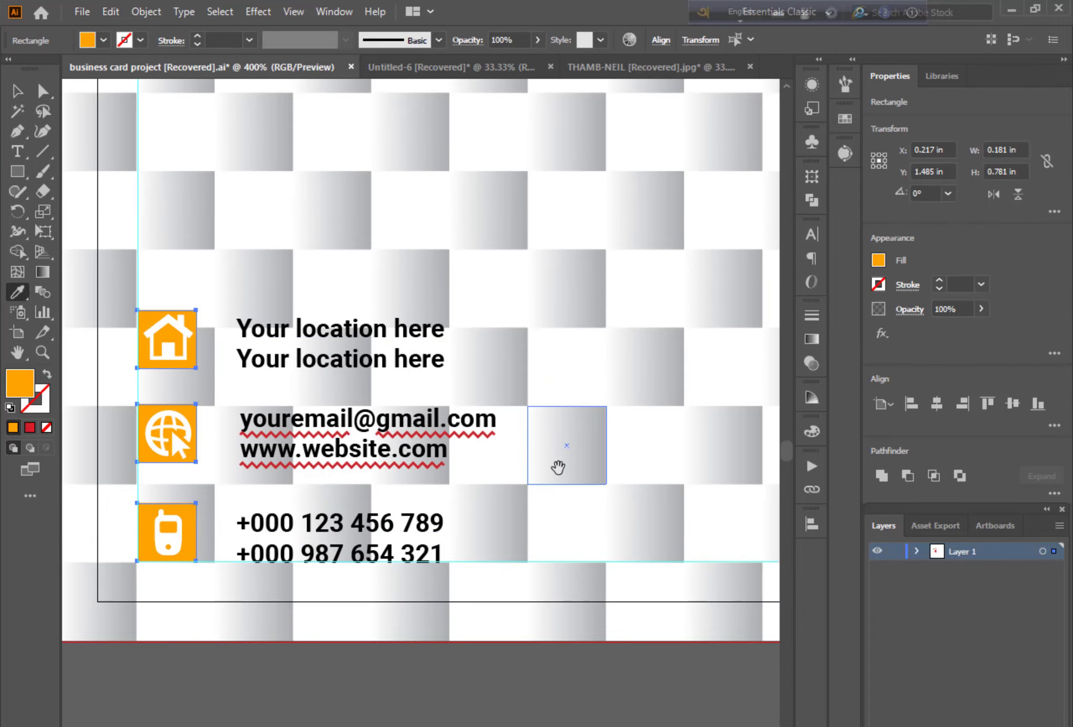
left_click_drag(556, 470, 623, 441)
left_click(17, 291)
key("v")
left_click(72, 203)
Step: Move the name block onto the card's top-left
key("ctrl+minus")
key("ctrl+minus")
key("ctrl+plus")
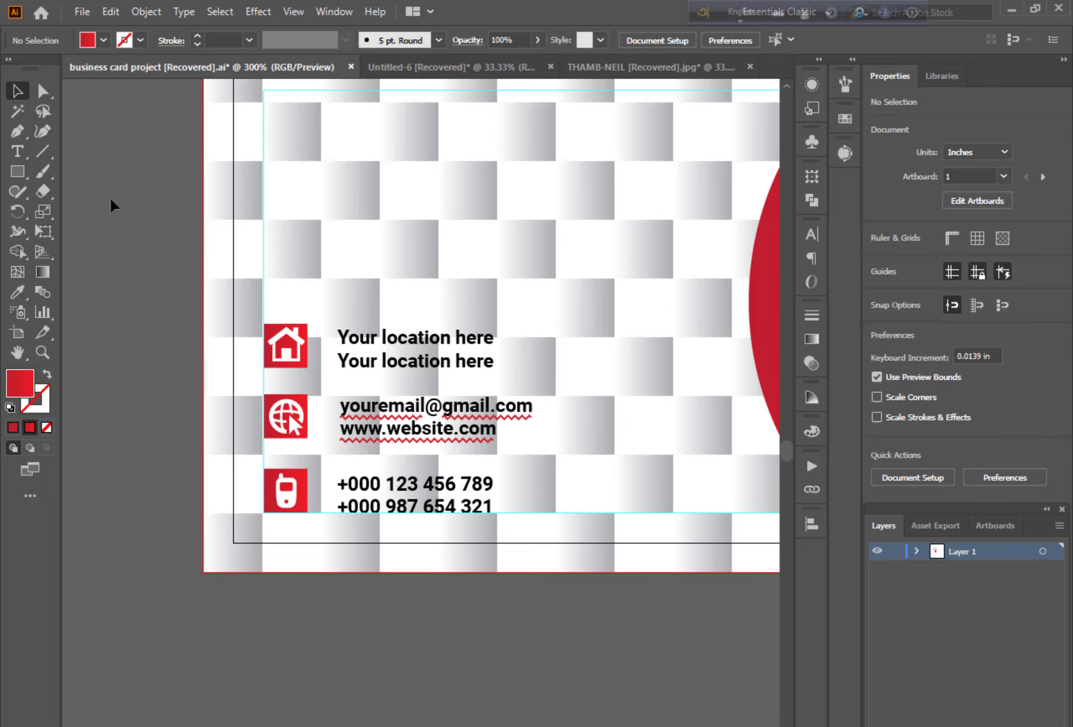
scroll(382, 524, "up", 5)
key("ctrl+minus")
left_click_drag(731, 153, 266, 375)
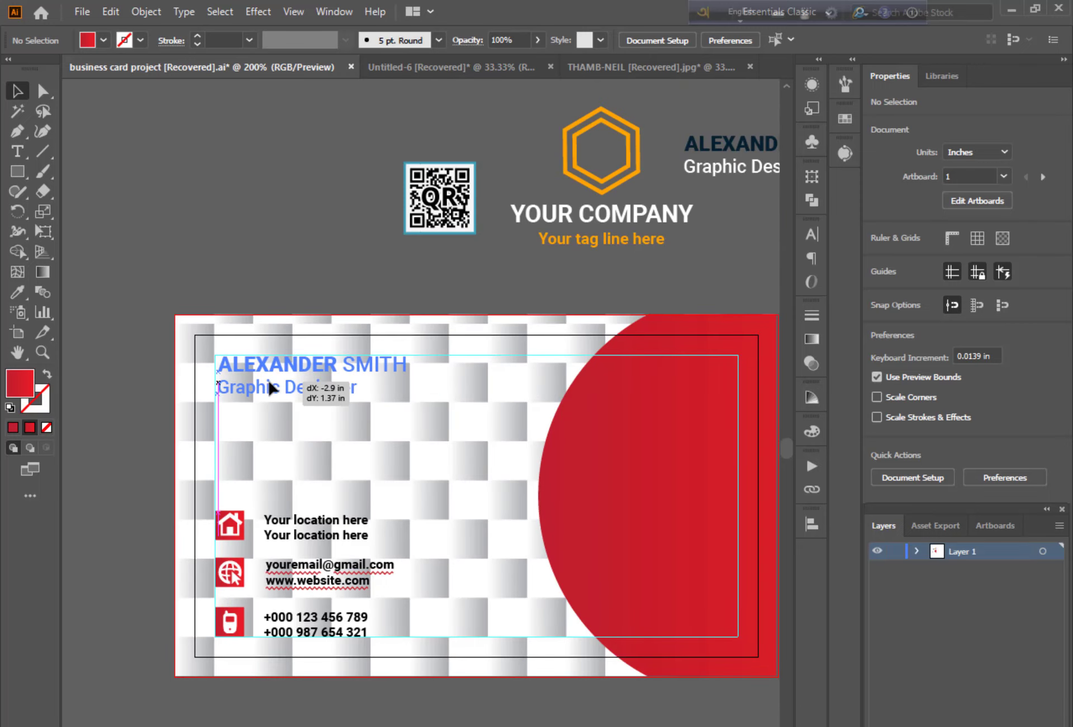
Step: Place the QR code on the red half-circle, enlarge it to 0.671 in, and align it
left_click(287, 165)
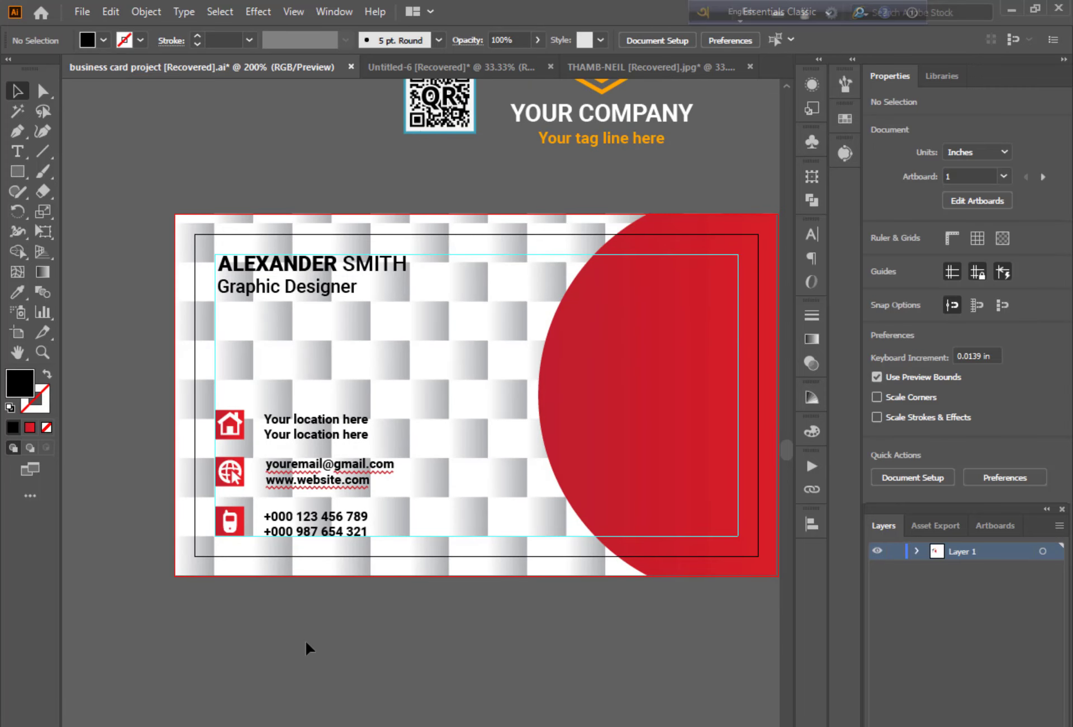
left_click_drag(313, 148, 520, 456)
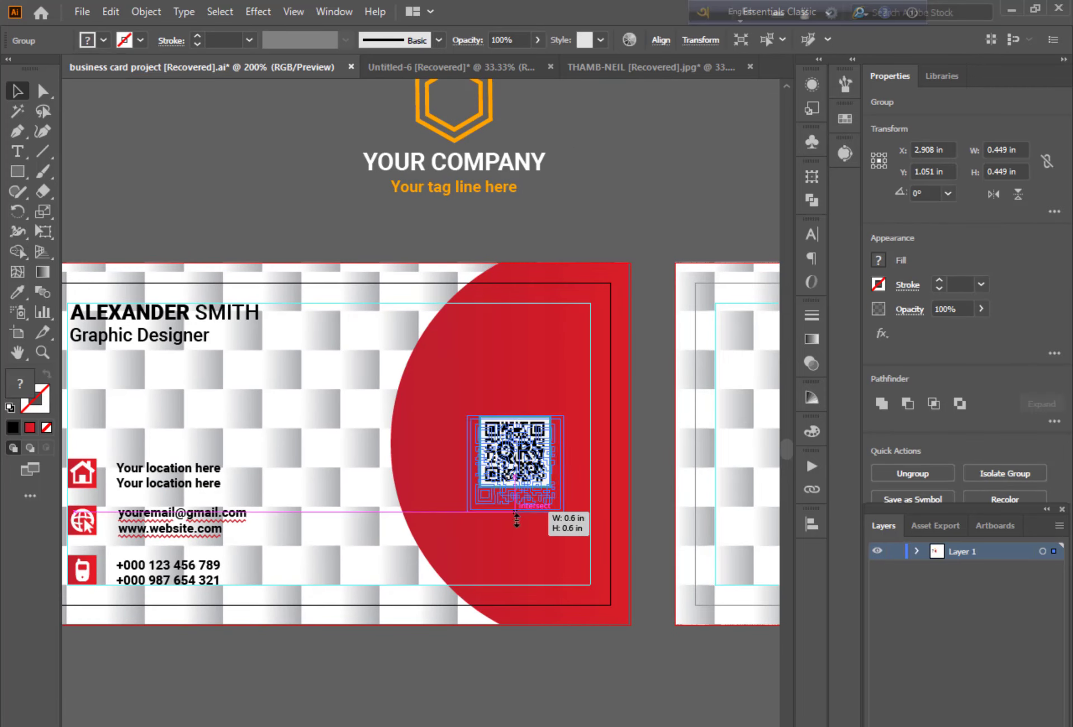
left_click_drag(547, 511, 569, 523)
left_click(811, 524)
left_click(768, 663)
left_click(811, 523)
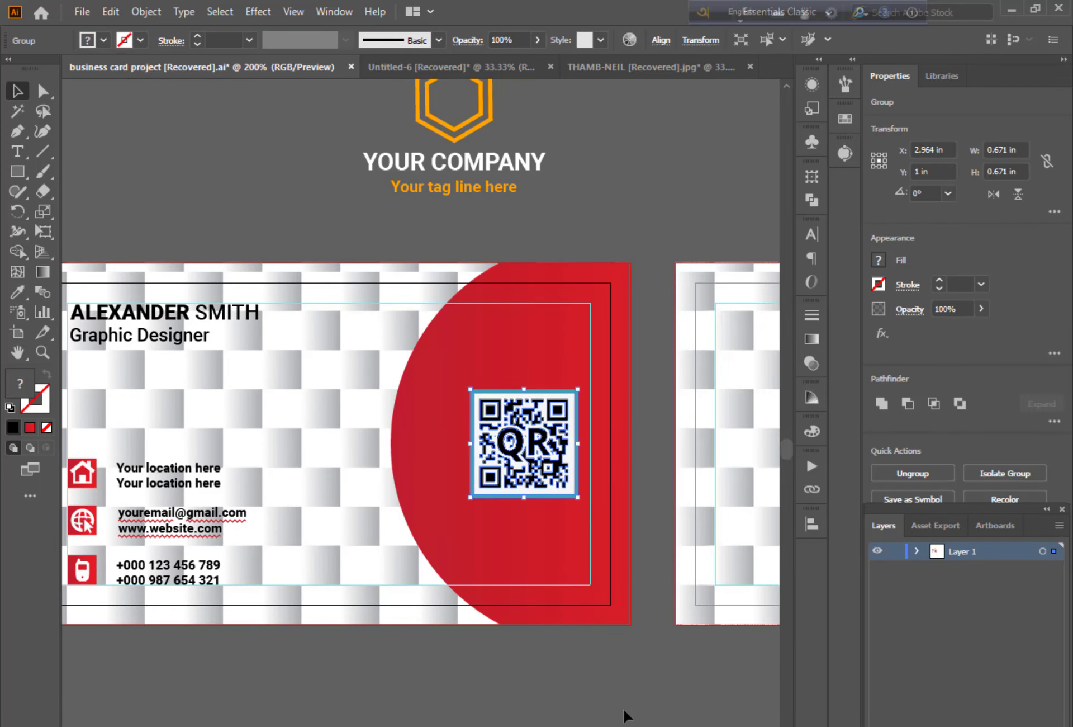
key("ctrl+shift+a")
Step: Delete the blue border rectangle from the QR code group
left_click(45, 90)
left_click(496, 390)
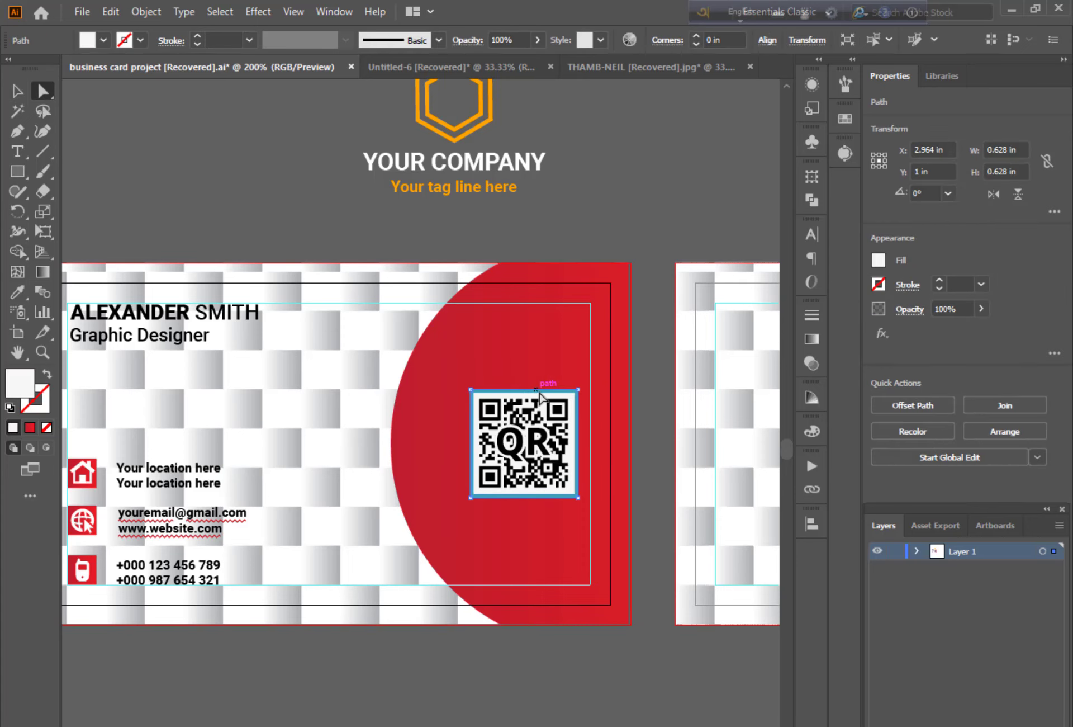
scroll(603, 521, "up", 5)
left_click(592, 623)
left_click(585, 652)
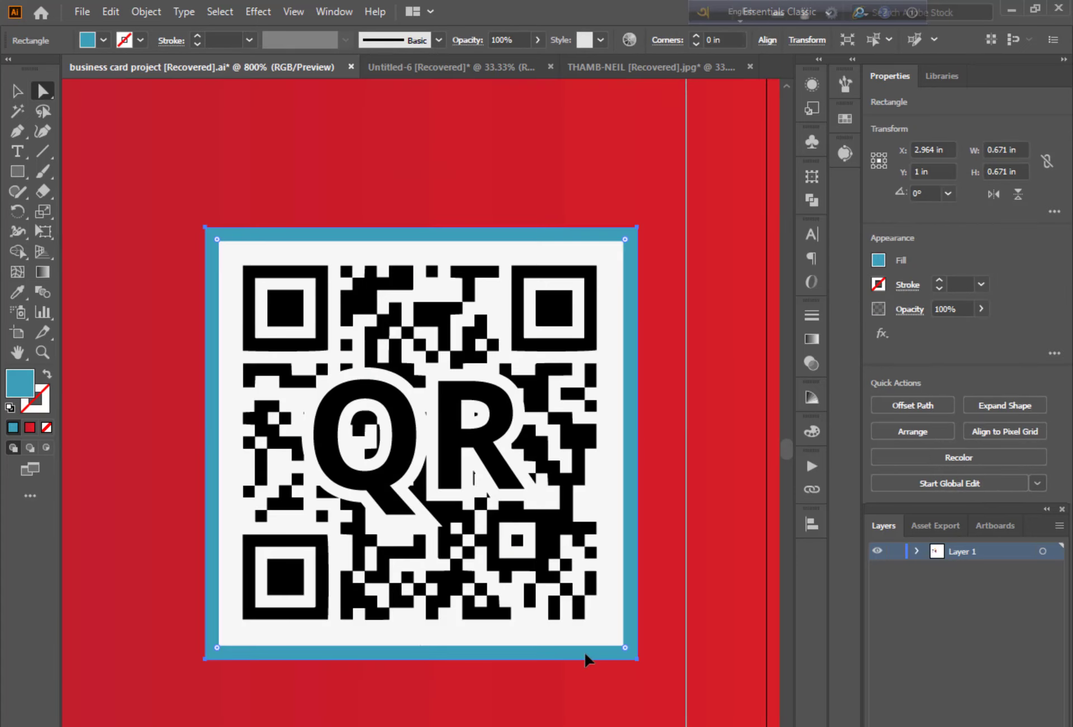
key("Delete")
scroll(585, 651, "down", 5)
left_click_drag(585, 651, 280, 641)
Step: Draw a red gradient tab rectangle centred horizontally at the back card's top edge
left_click(17, 171)
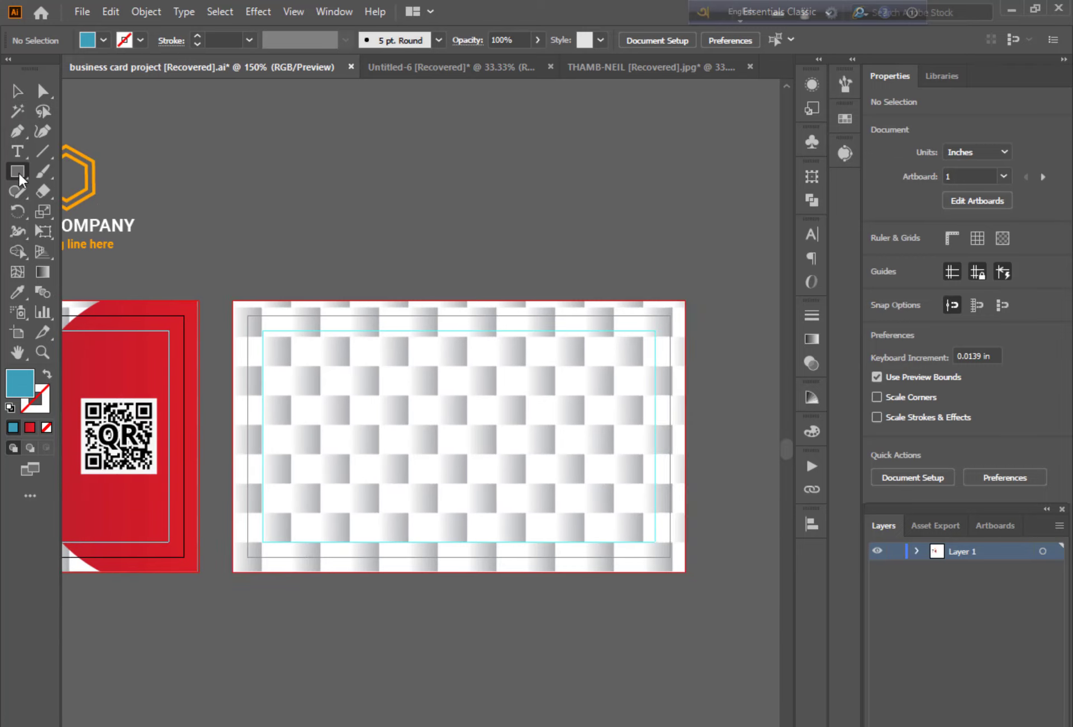
left_click_drag(416, 301, 526, 444)
key("i")
left_click(140, 336)
key("v")
left_click(811, 524)
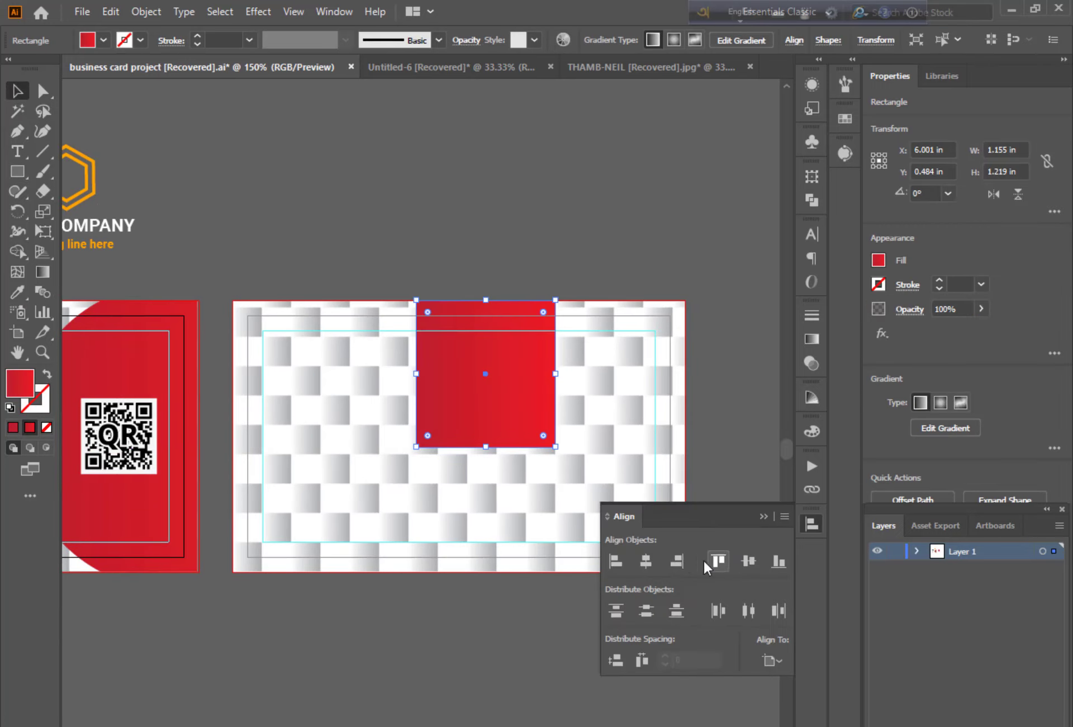
key("ctrl+shift+bracketleft")
key("ctrl+z")
left_click(646, 560)
left_click(743, 628)
scroll(743, 629, "down", 1)
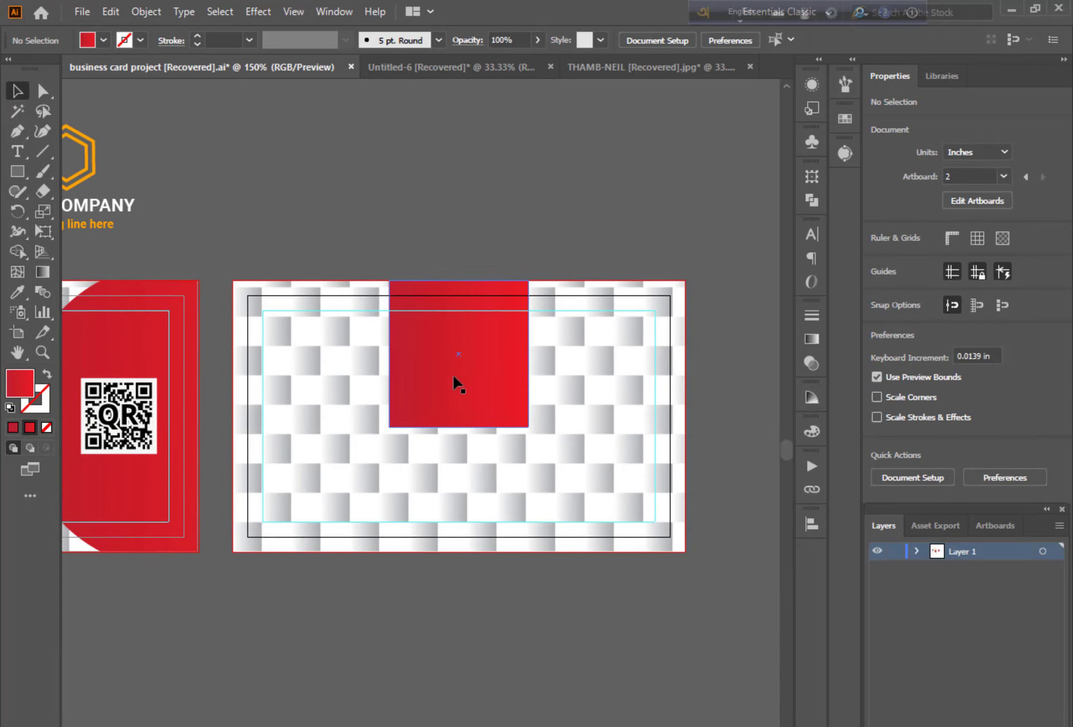
Step: Round the tab rectangle's bottom corners
key("a")
left_click(455, 378)
left_click_drag(516, 415, 503, 402)
Step: Draw a red strip along the back card's bottom edge
left_click(518, 228)
key("ctrl+minus")
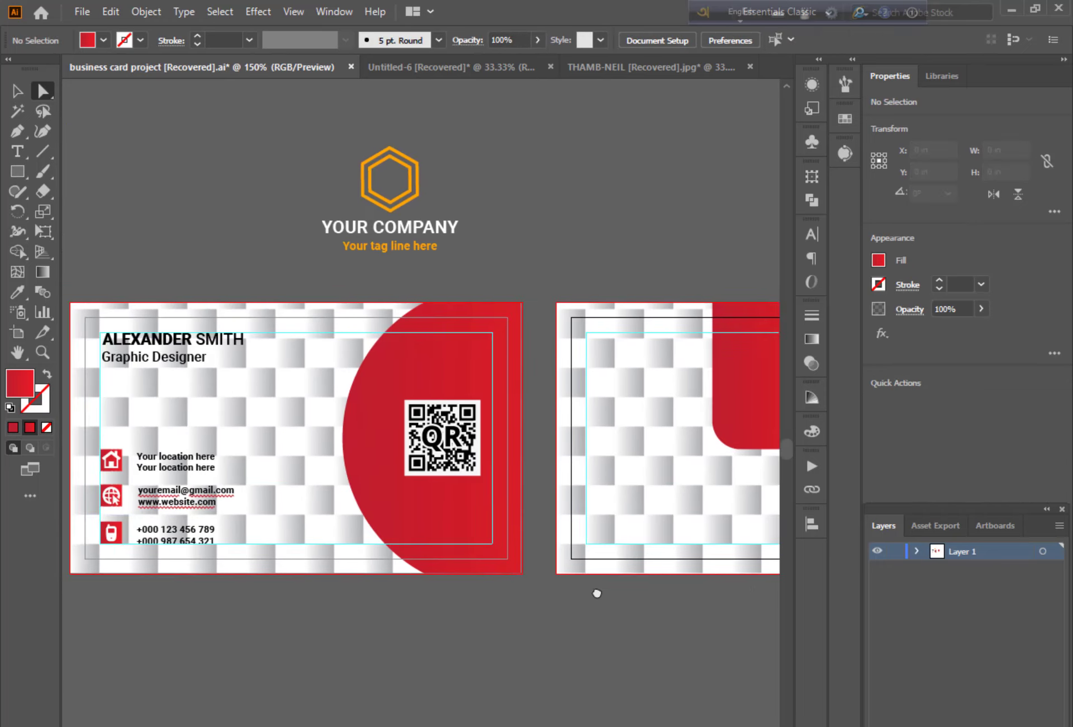
key("ctrl+plus")
left_click_drag(230, 457, 683, 486)
key("v")
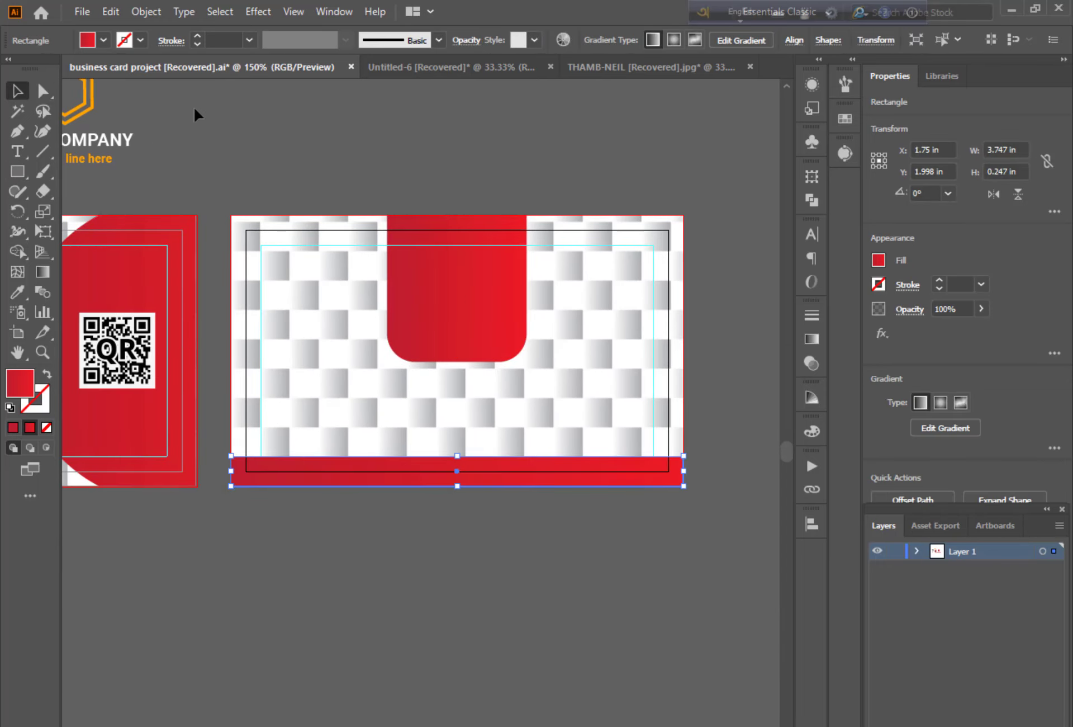
Step: Move the company logo onto the red tab and centre it
mouse_move(157, 174)
left_mouse_down()
mouse_move(262, 237)
mouse_move(534, 291)
mouse_move(520, 280)
left_mouse_up()
key("ctrl+plus")
key("ctrl+plus")
left_click_drag(403, 379, 396, 422)
left_click(441, 173)
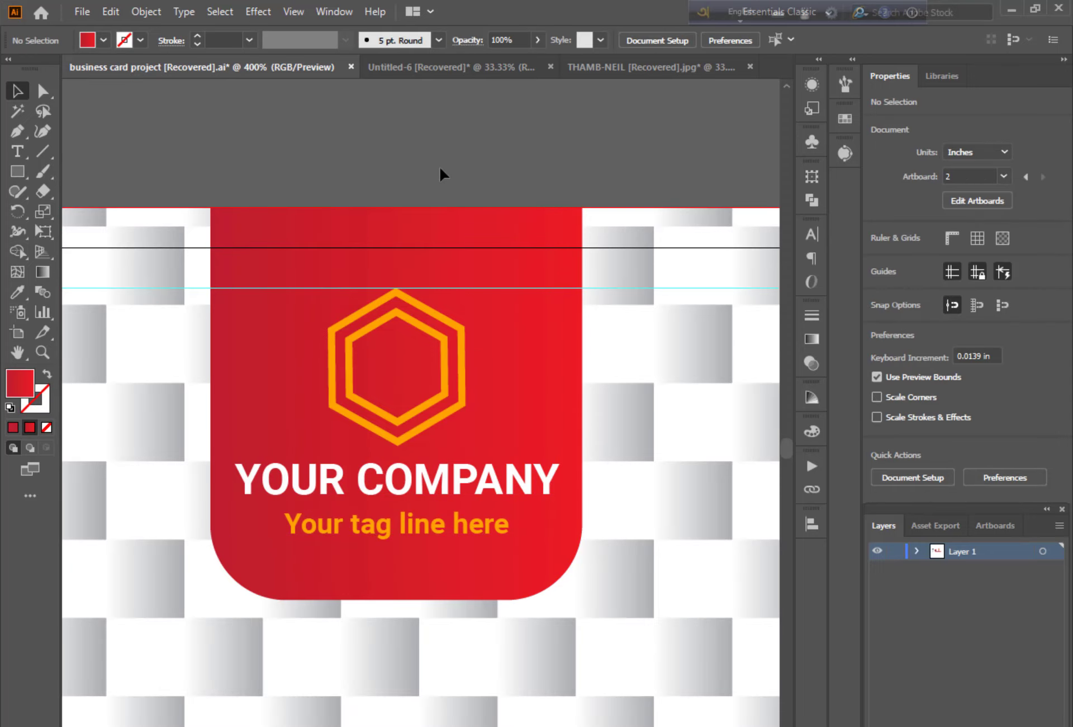
Step: Recolour the logo hexagon and tagline white (#FFFFFF)
key("a")
left_click(347, 359)
left_click(396, 522, "shift")
double_click(20, 383)
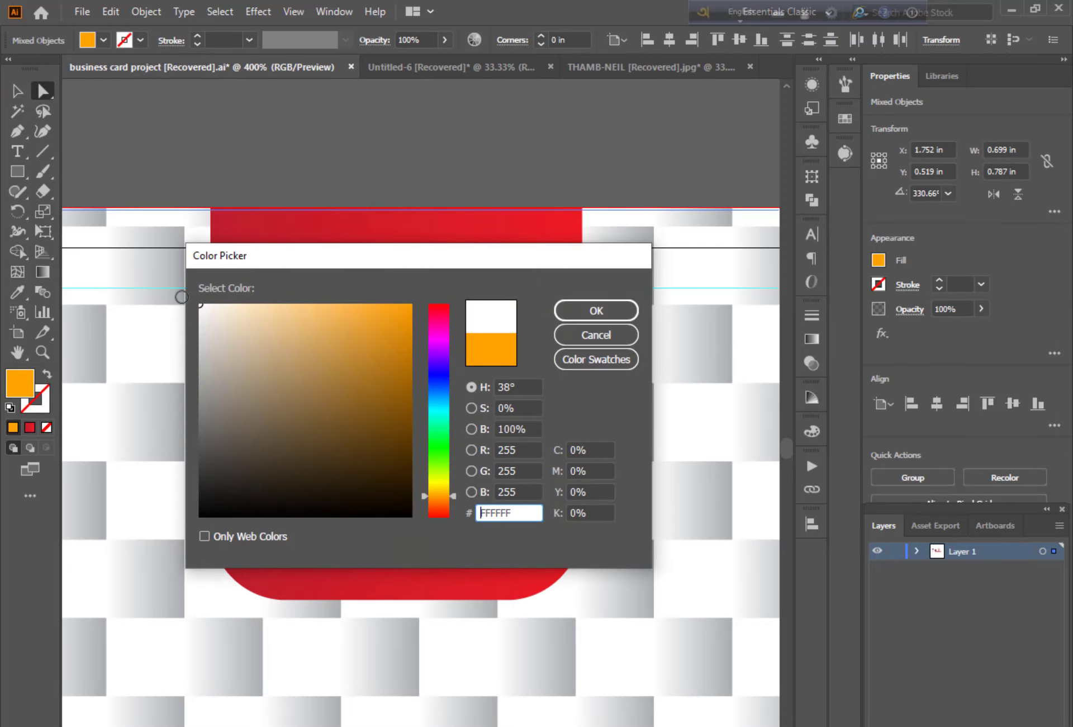
left_click(577, 307)
left_click(539, 144)
key("ctrl+minus")
key("ctrl+minus")
key("ctrl+minus")
scroll(613, 184, "left", 5)
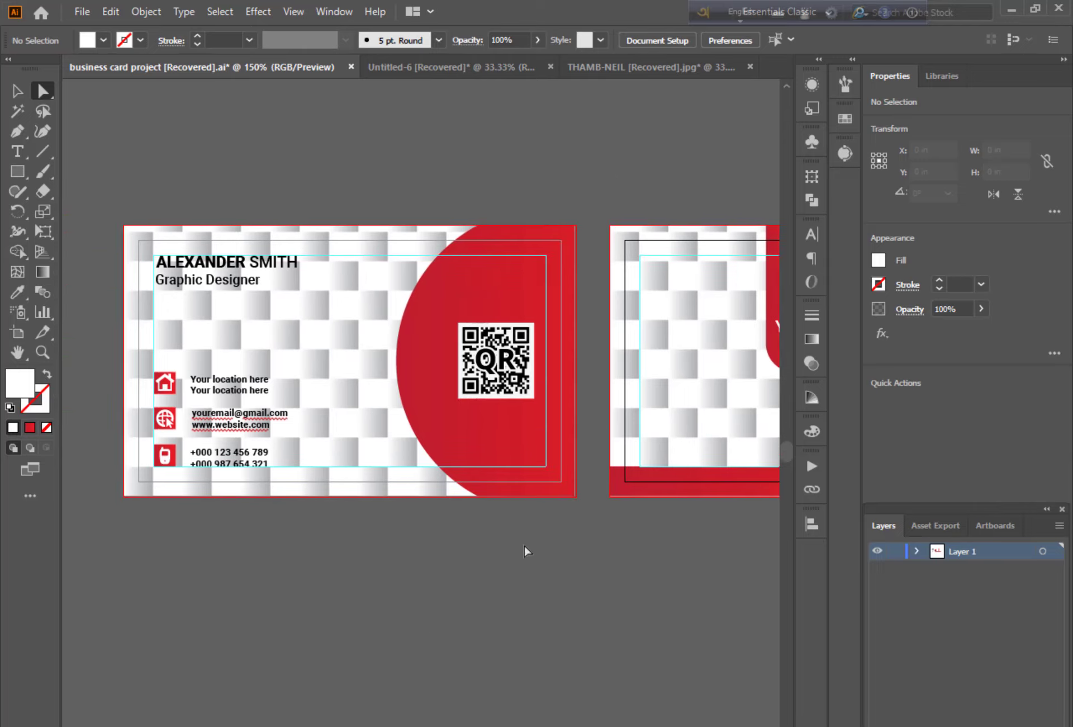
left_click_drag(524, 551, 313, 586)
scroll(313, 586, "left", 5)
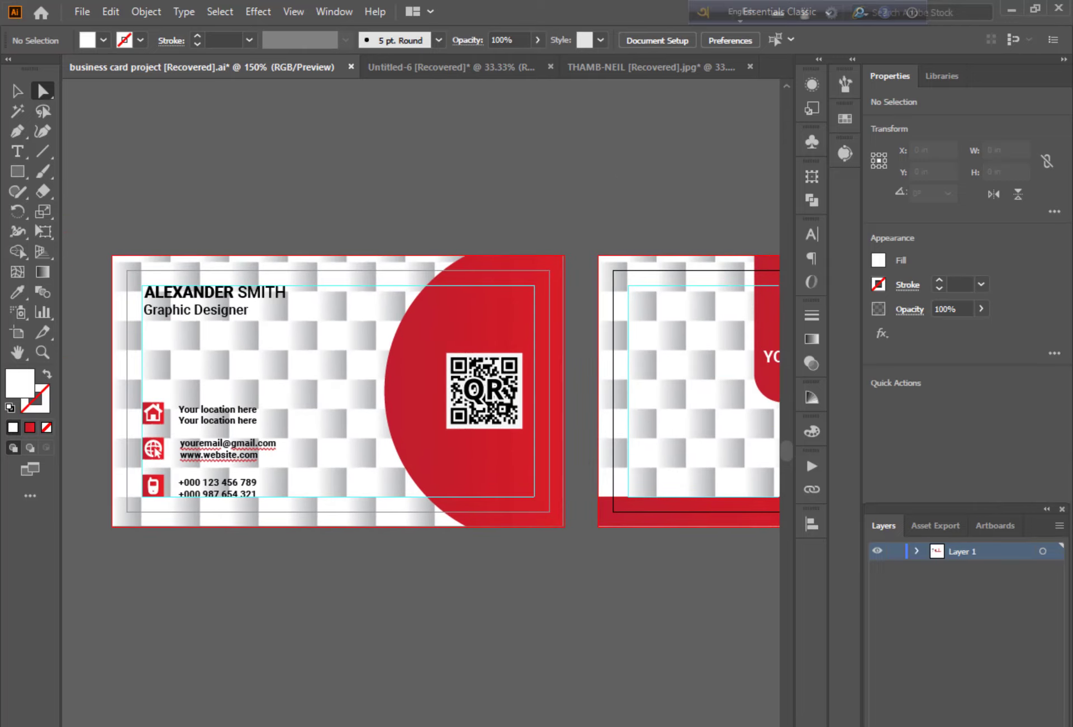